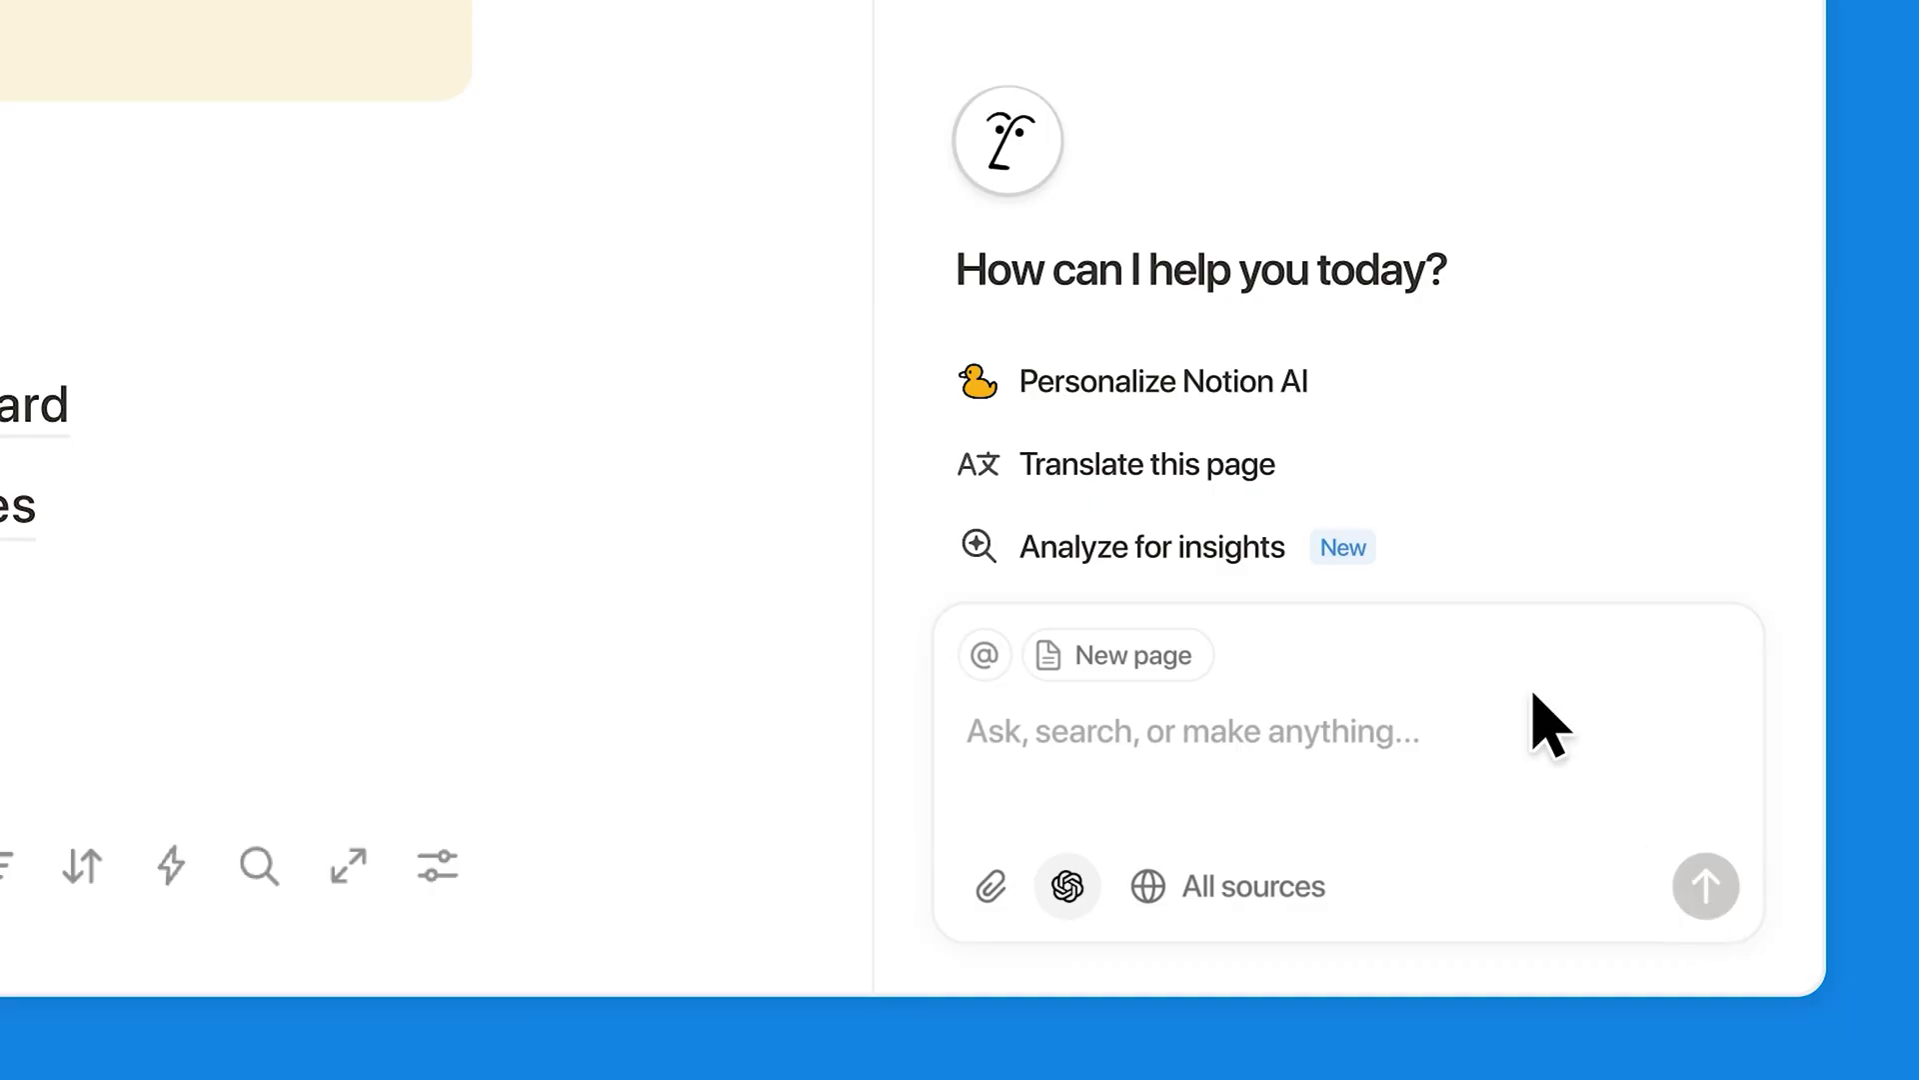
Open the Personalize your Notion AI dialog from the AI panel's avatar
click(1145, 185)
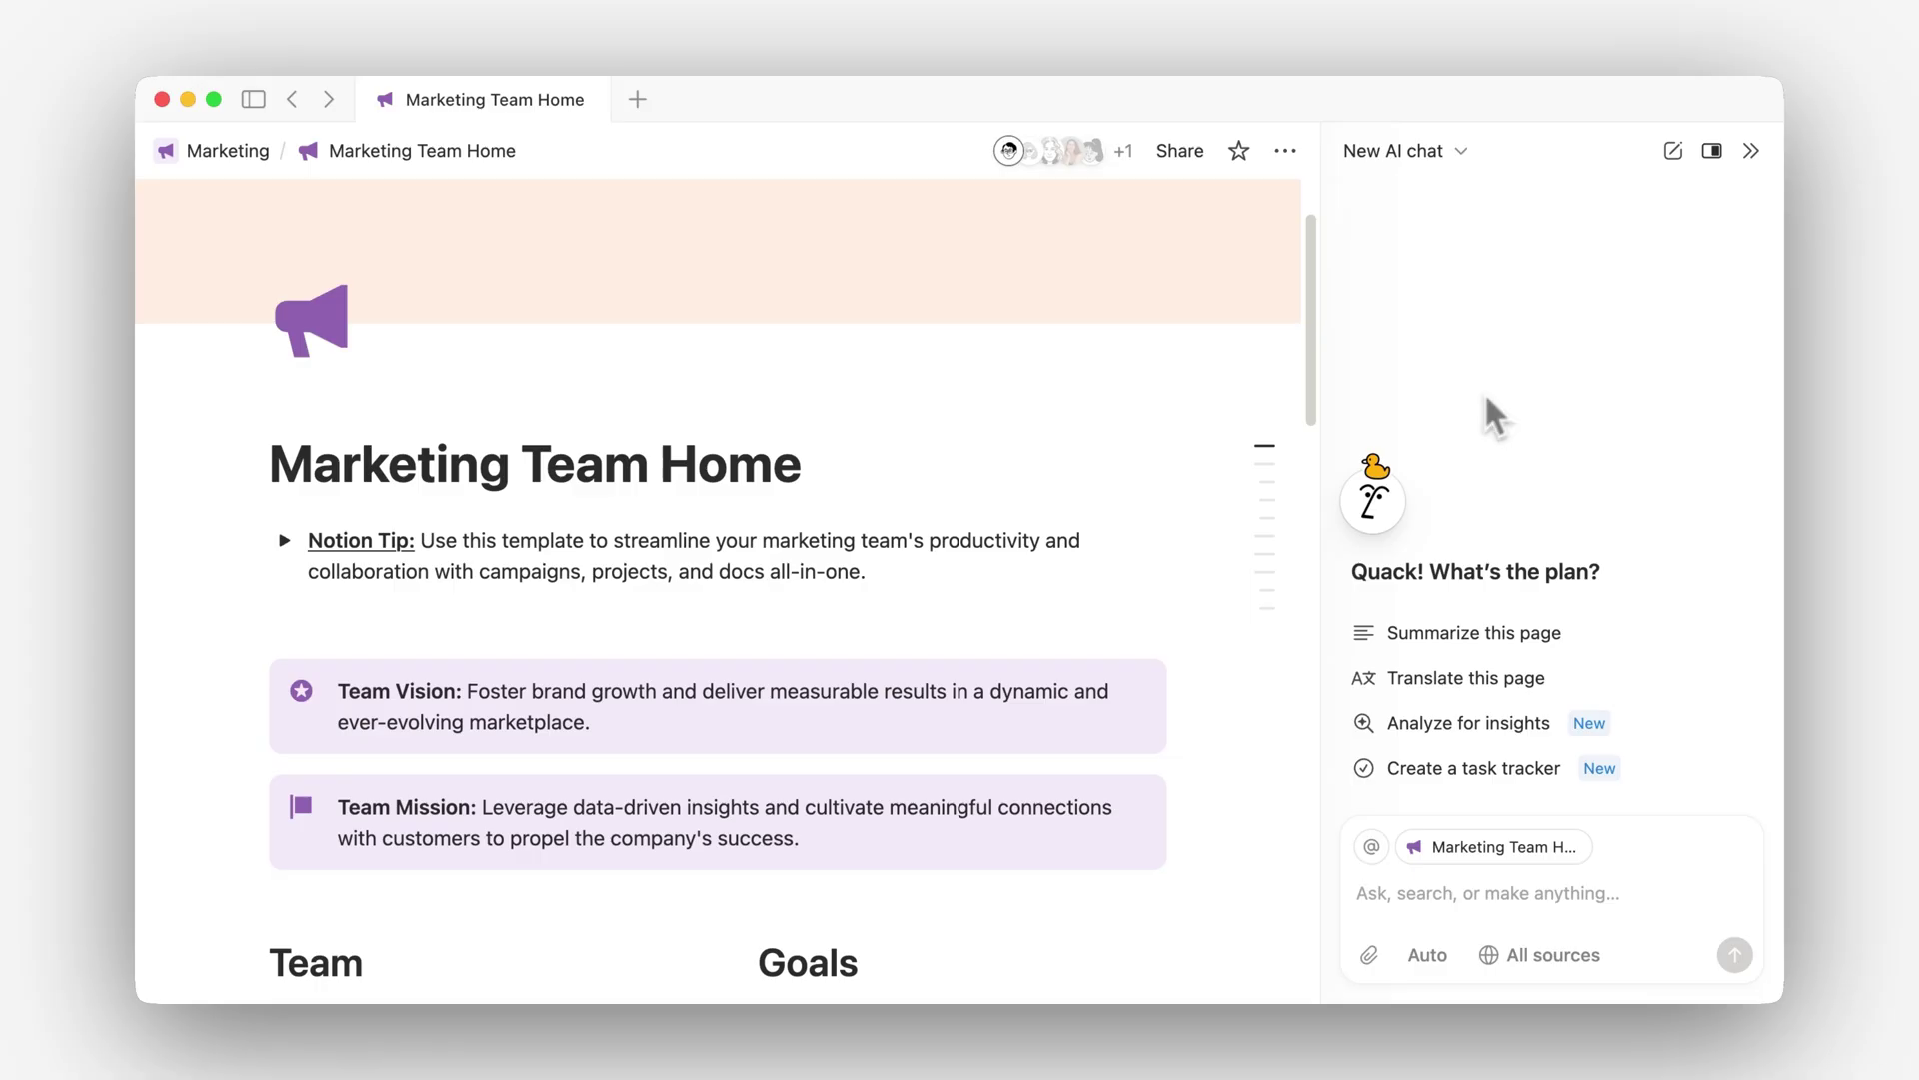
click(1369, 504)
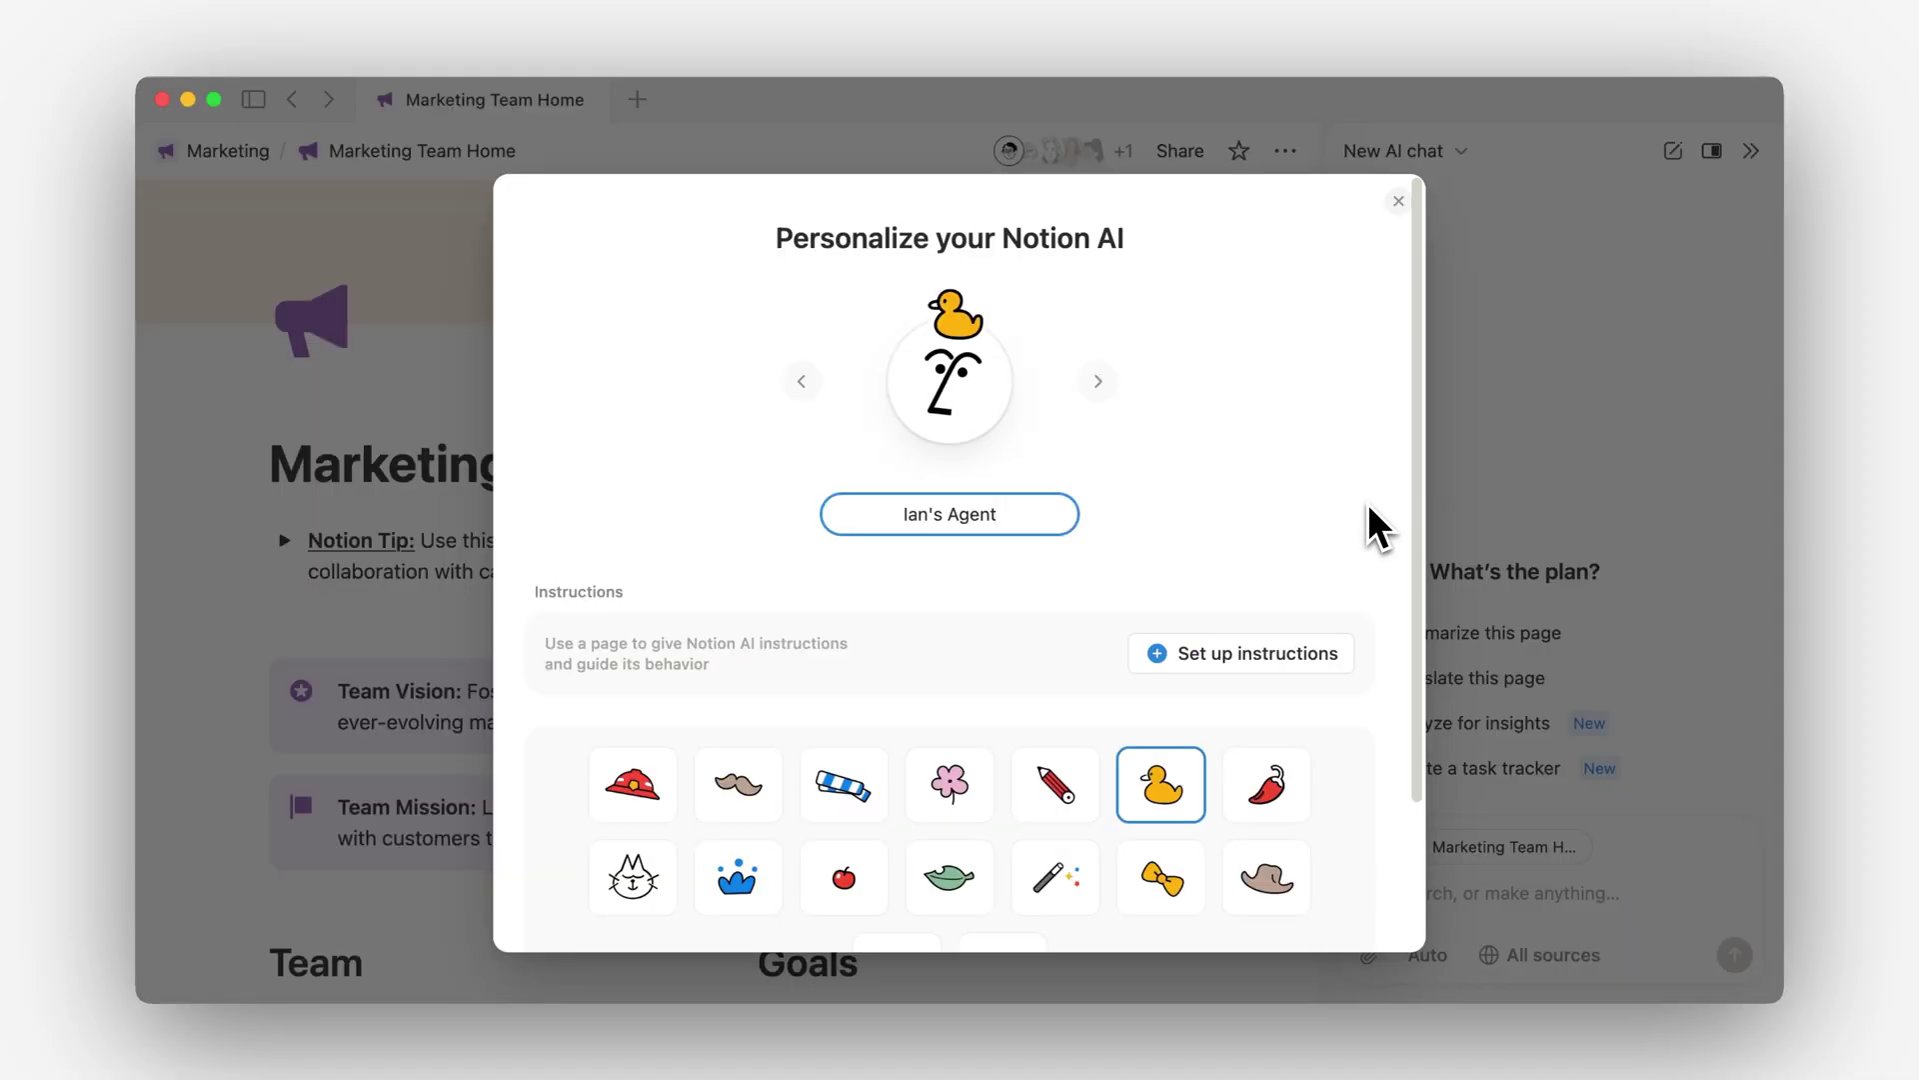
Preview the Sidekick instructions template, then return to the Notion AI chat panel
click(1262, 653)
click(1256, 399)
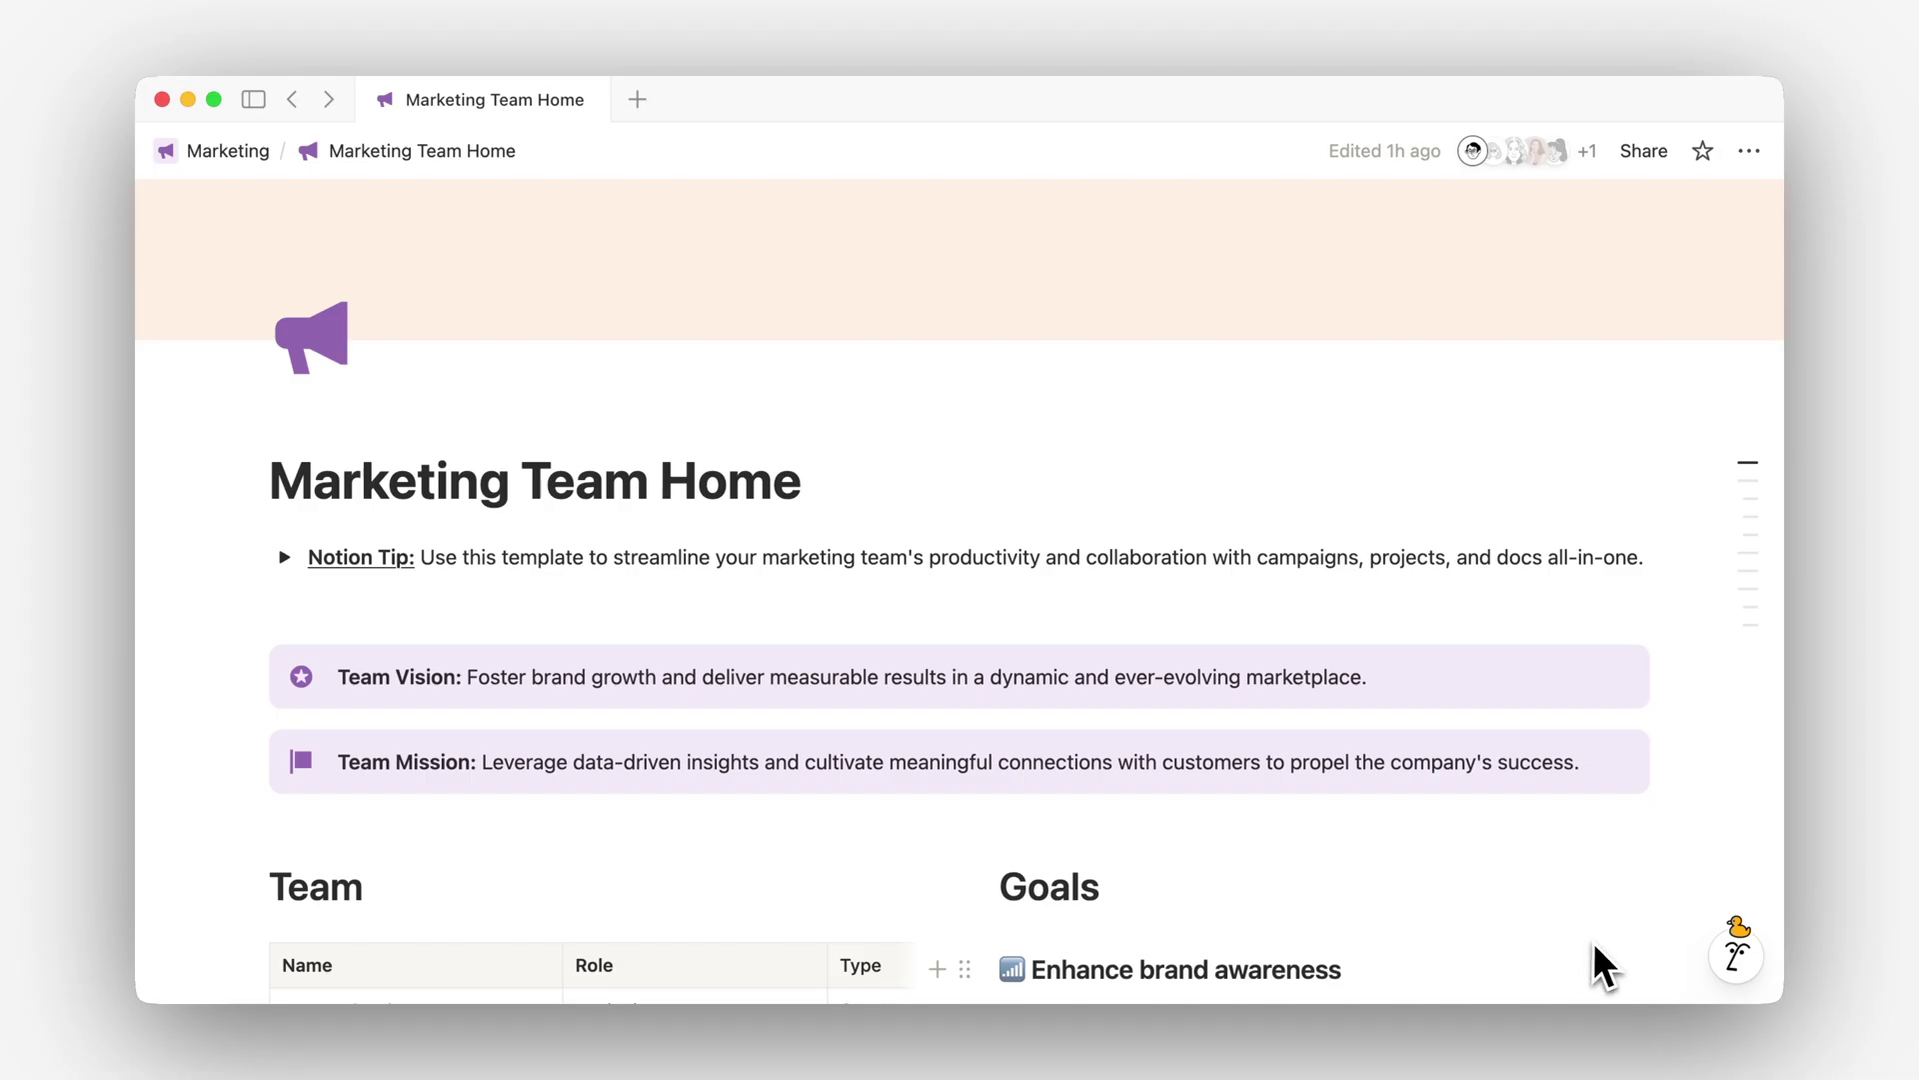
click(1736, 958)
Reopen Notion AI personalization, keep the duck avatar accessory, and list the instruction templates
mouse_move(1386, 522)
click(1378, 503)
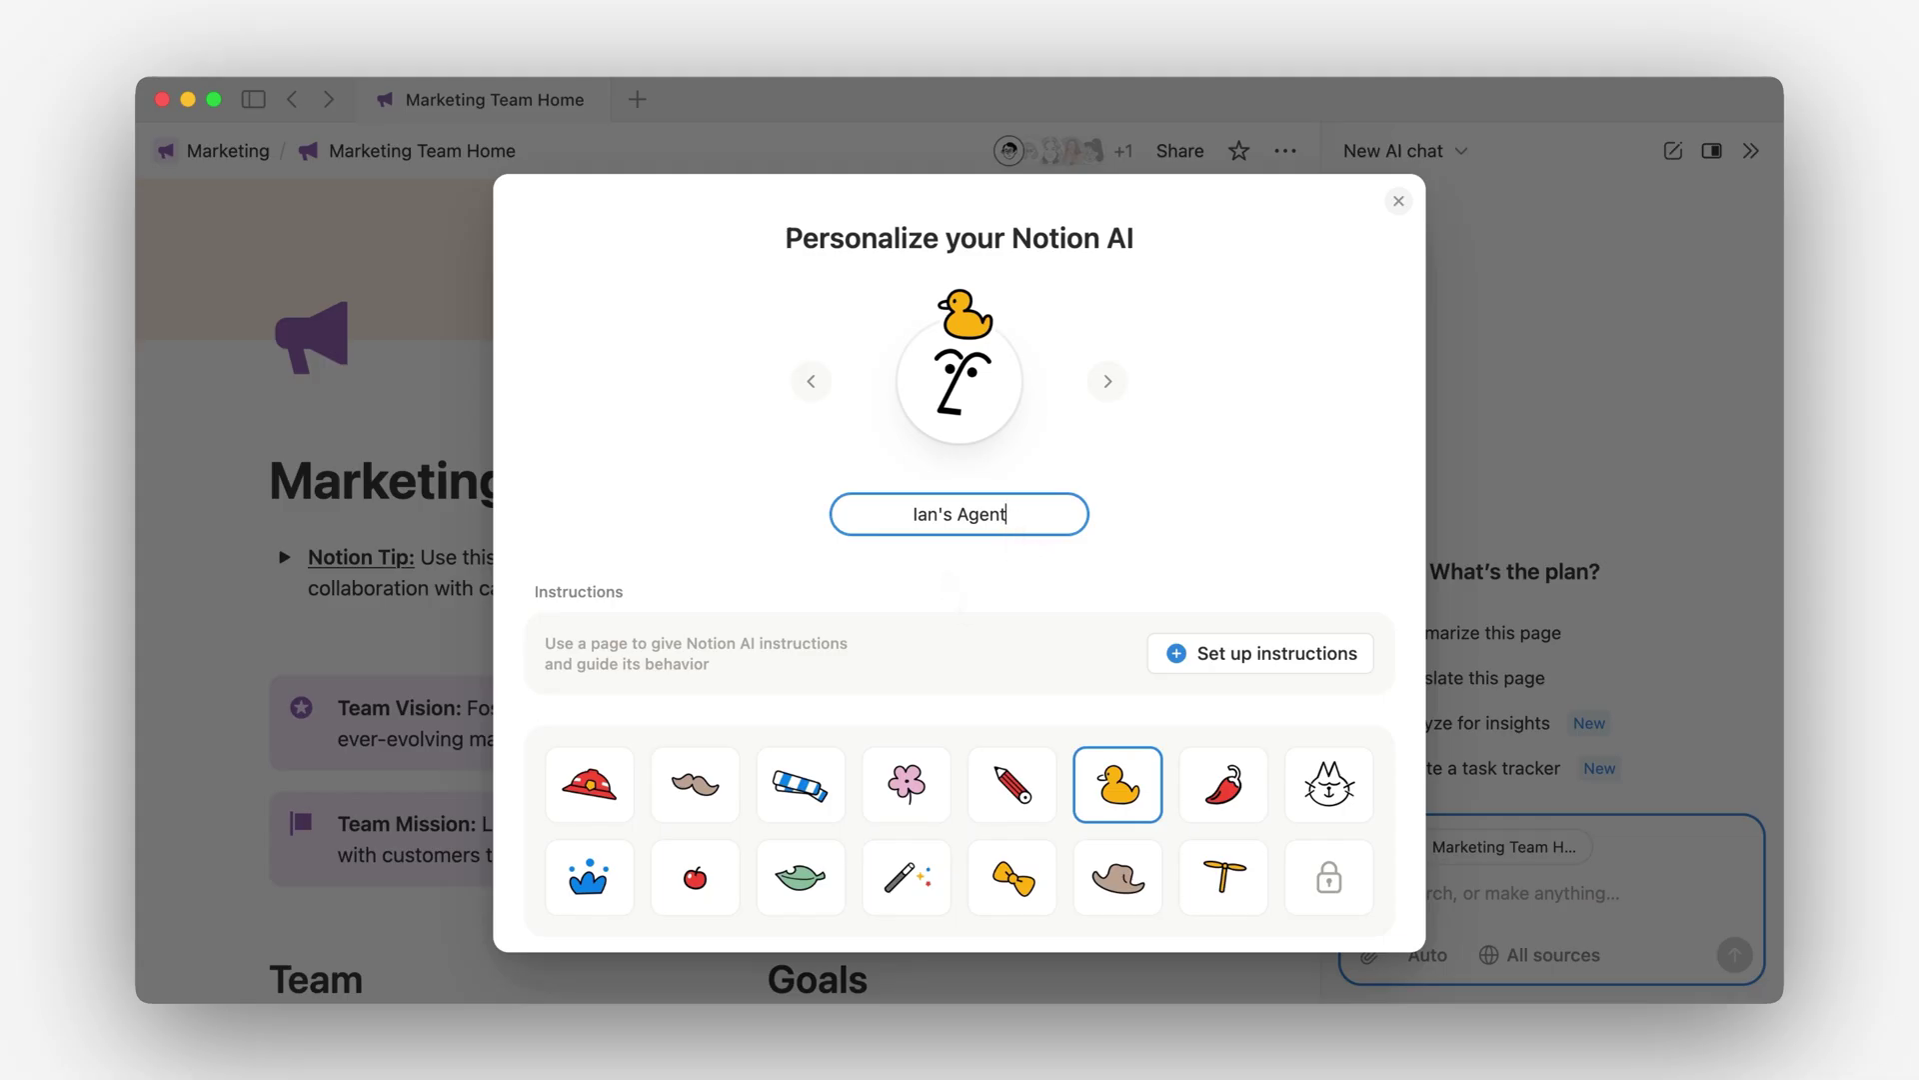
click(1045, 783)
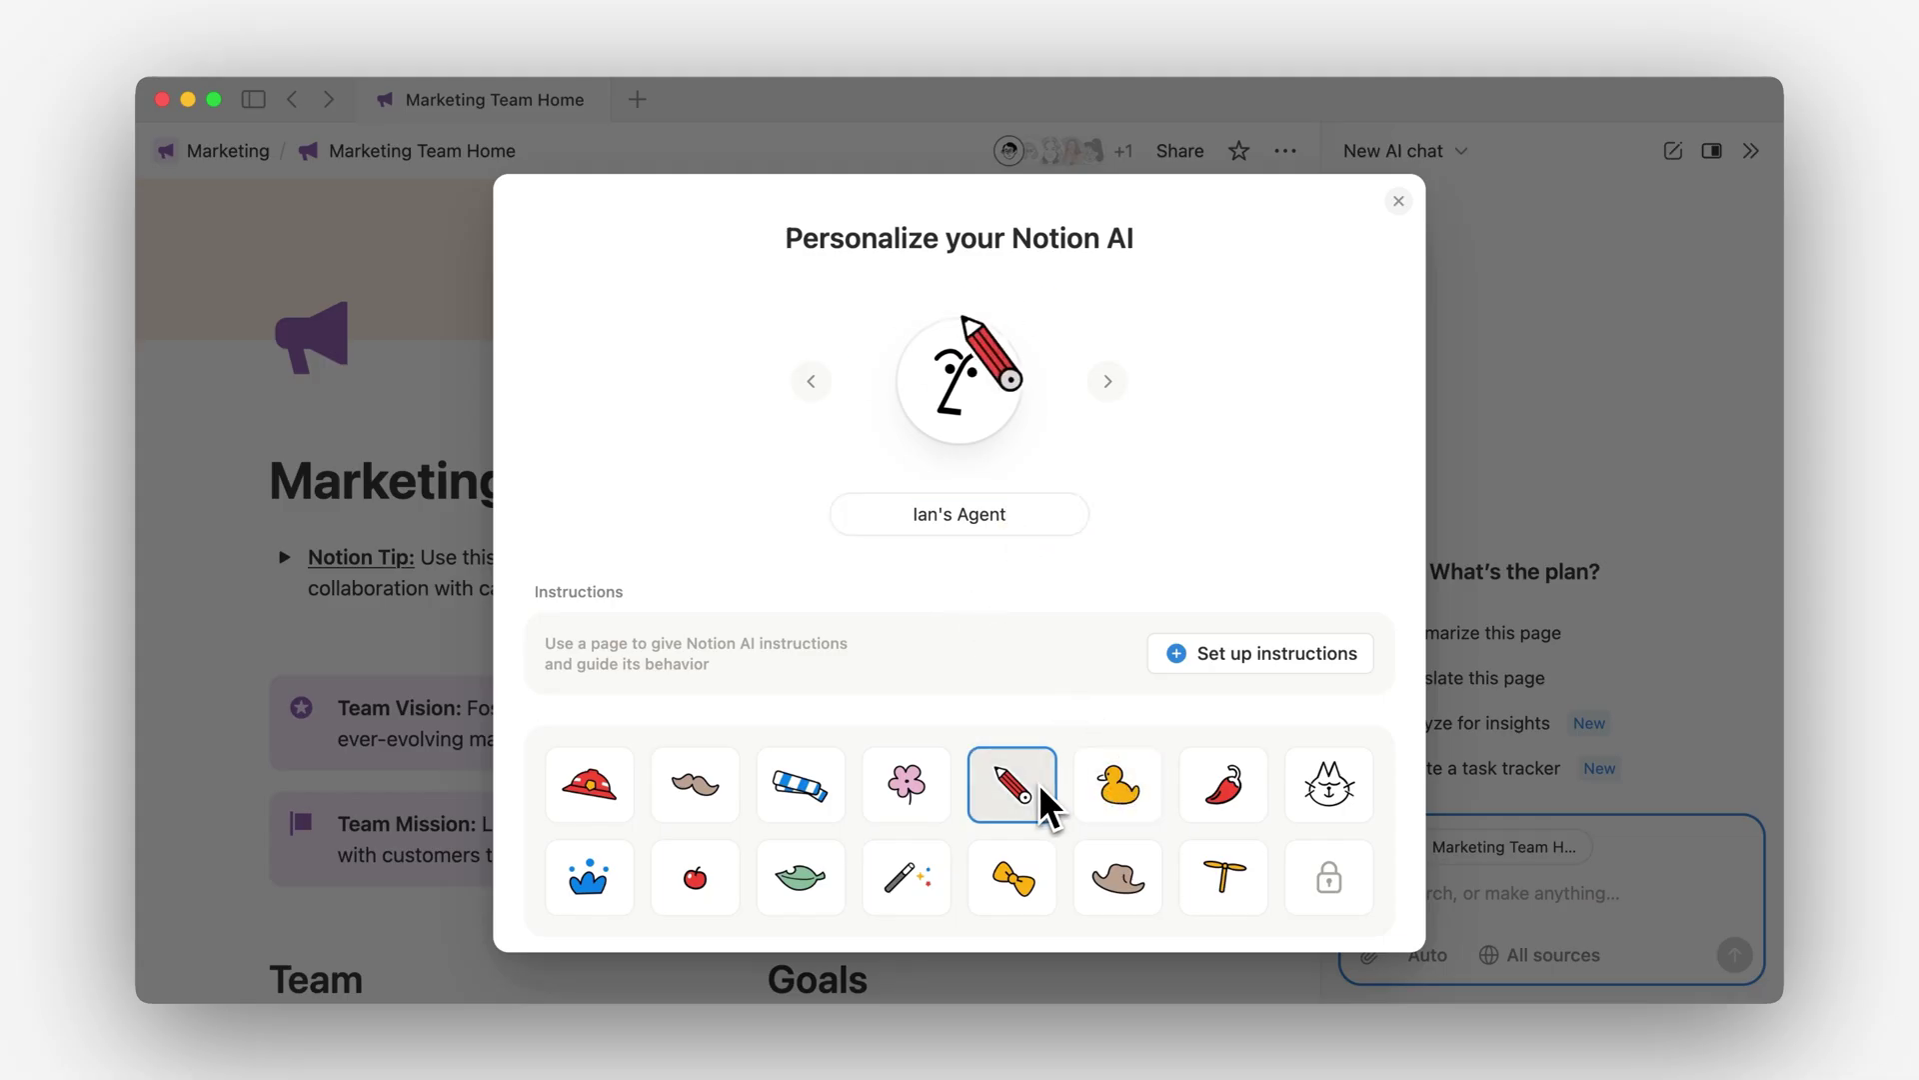
click(1095, 764)
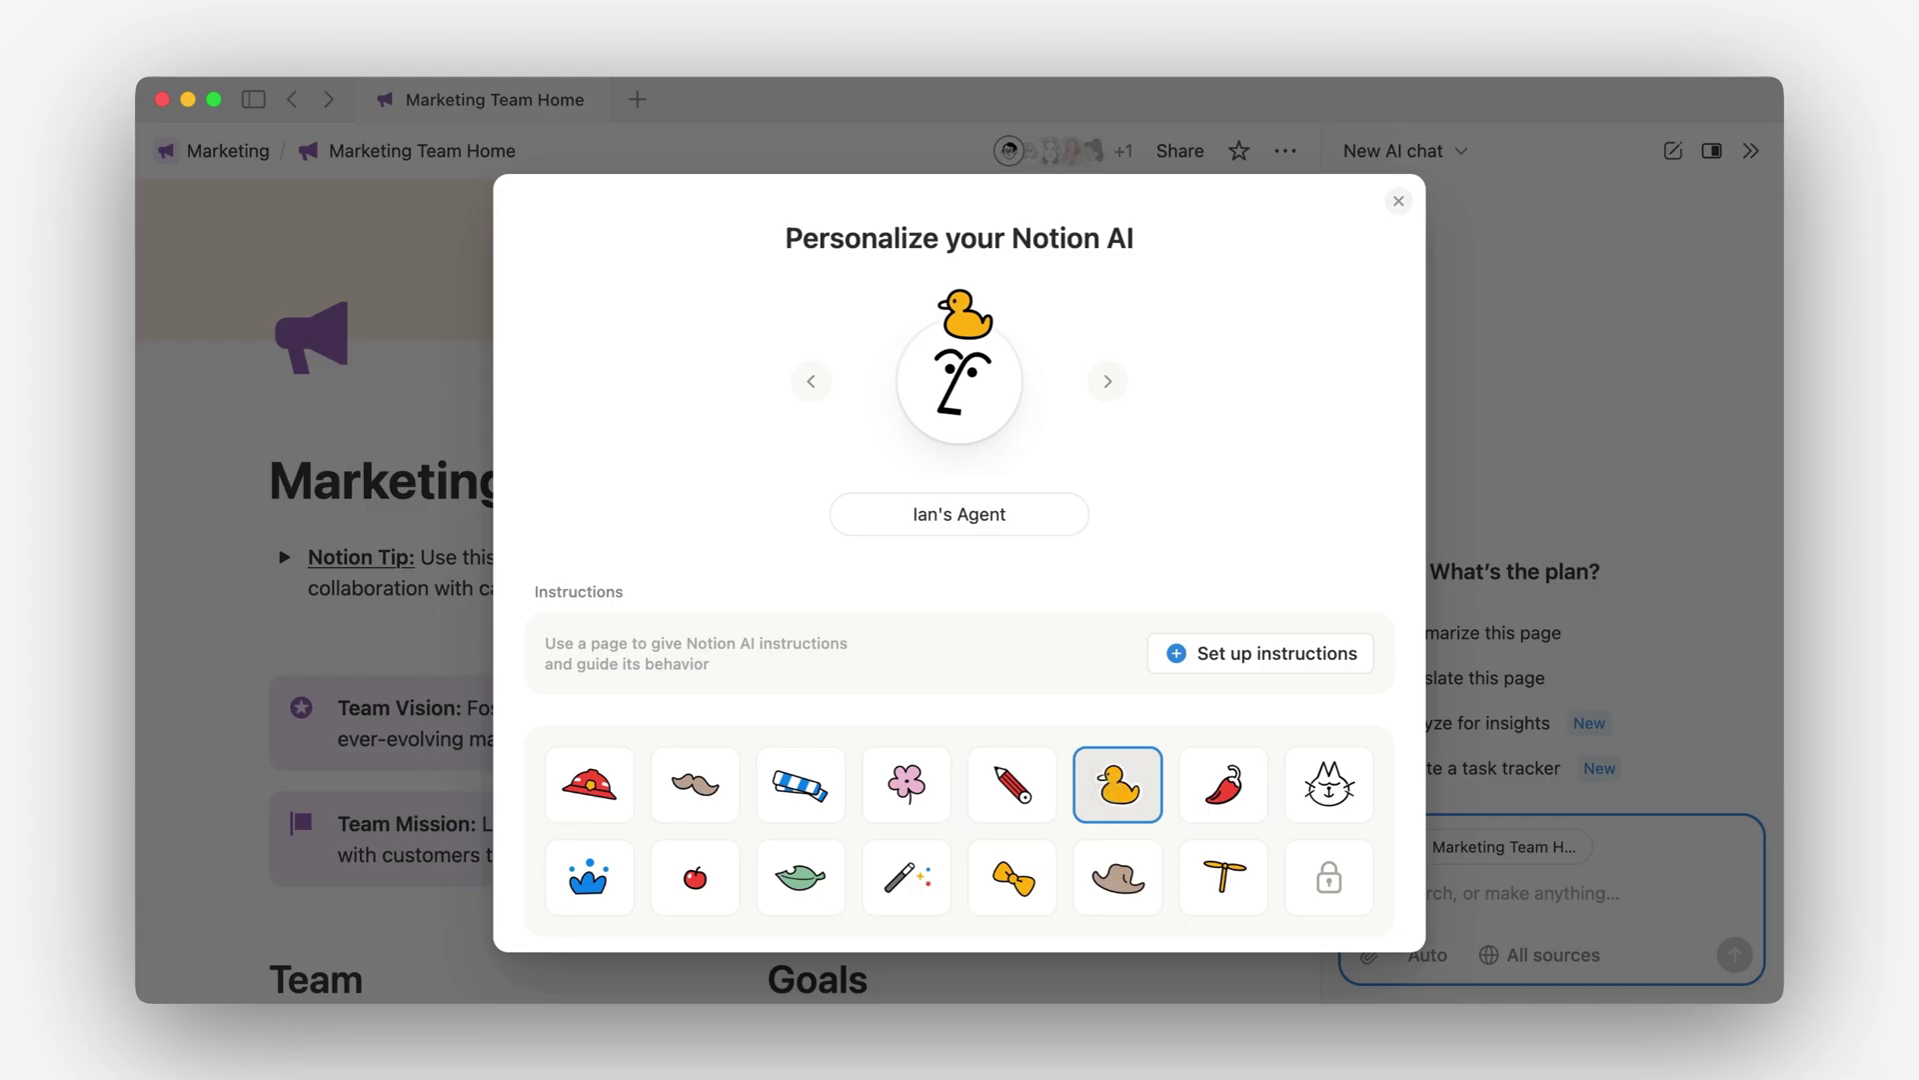
click(1213, 653)
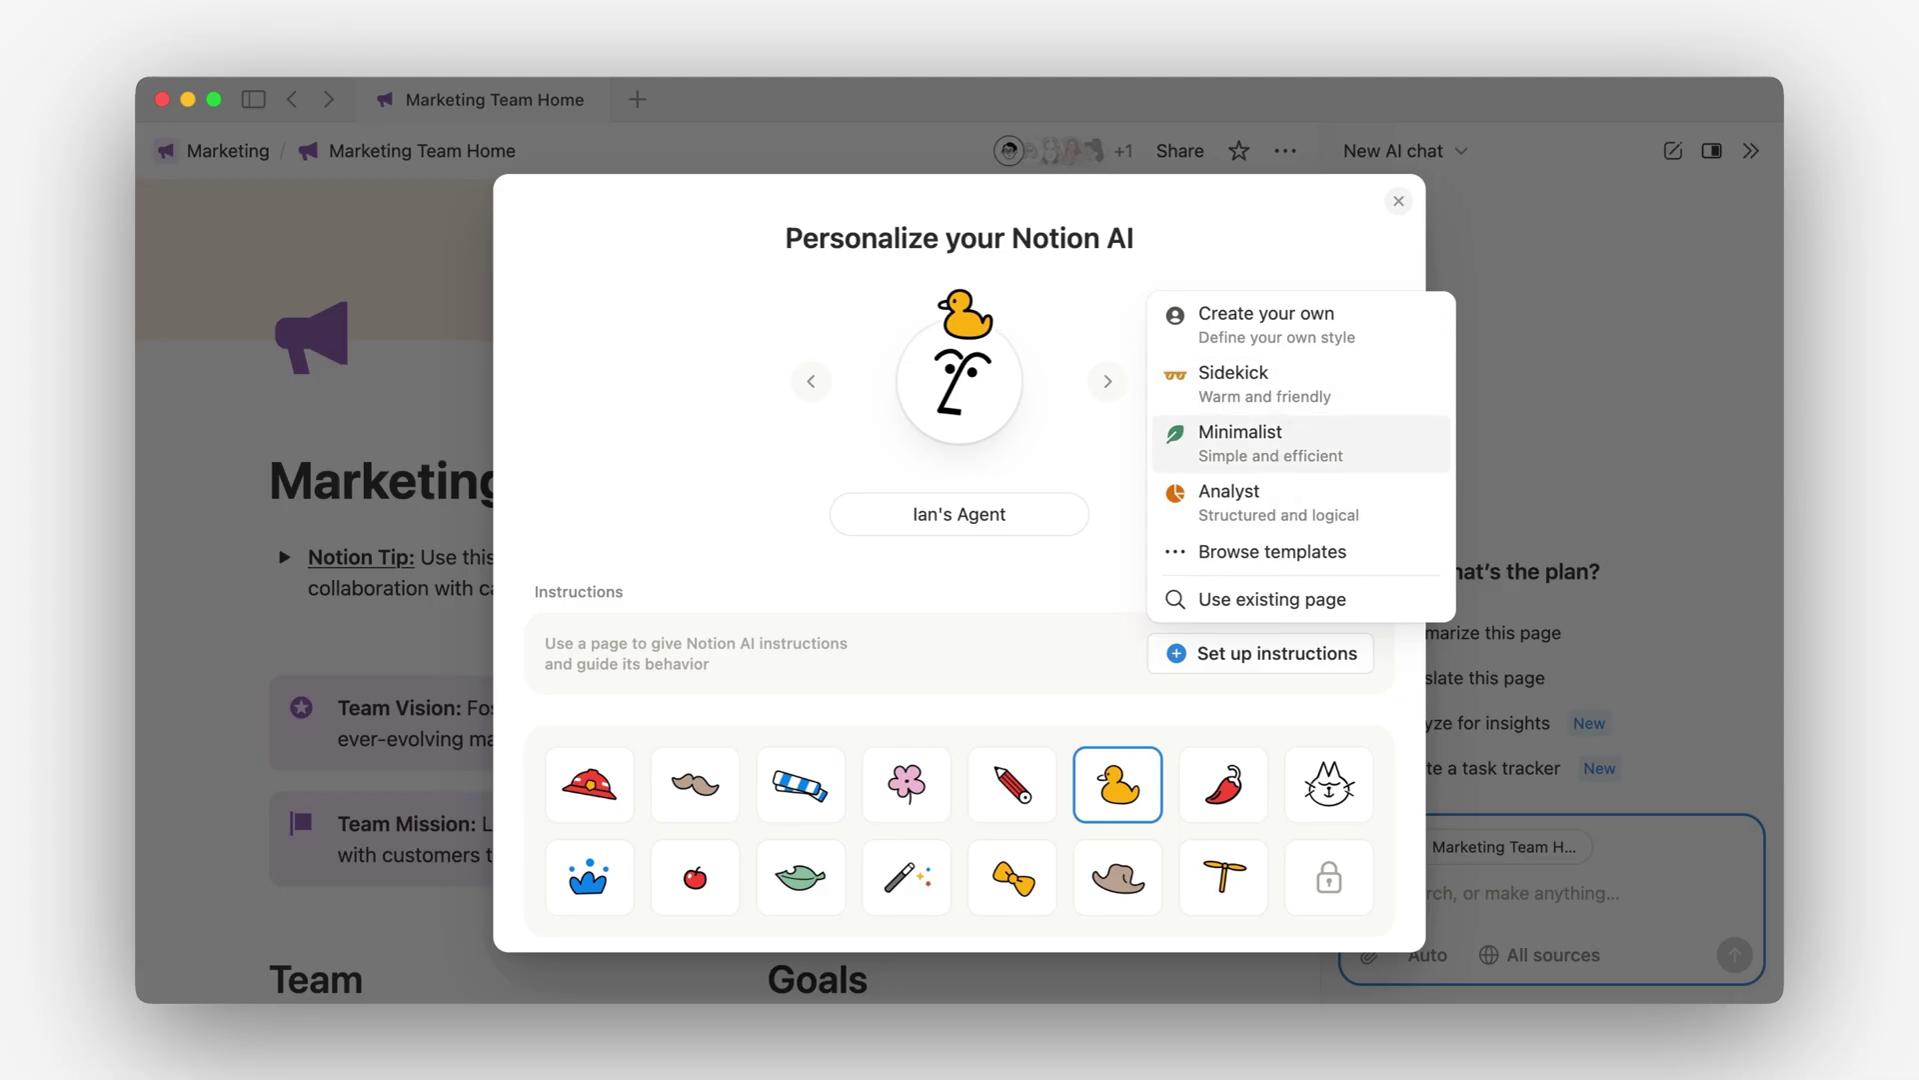
Use the existing agent instructions page as Notion AI's instructions page
click(1268, 598)
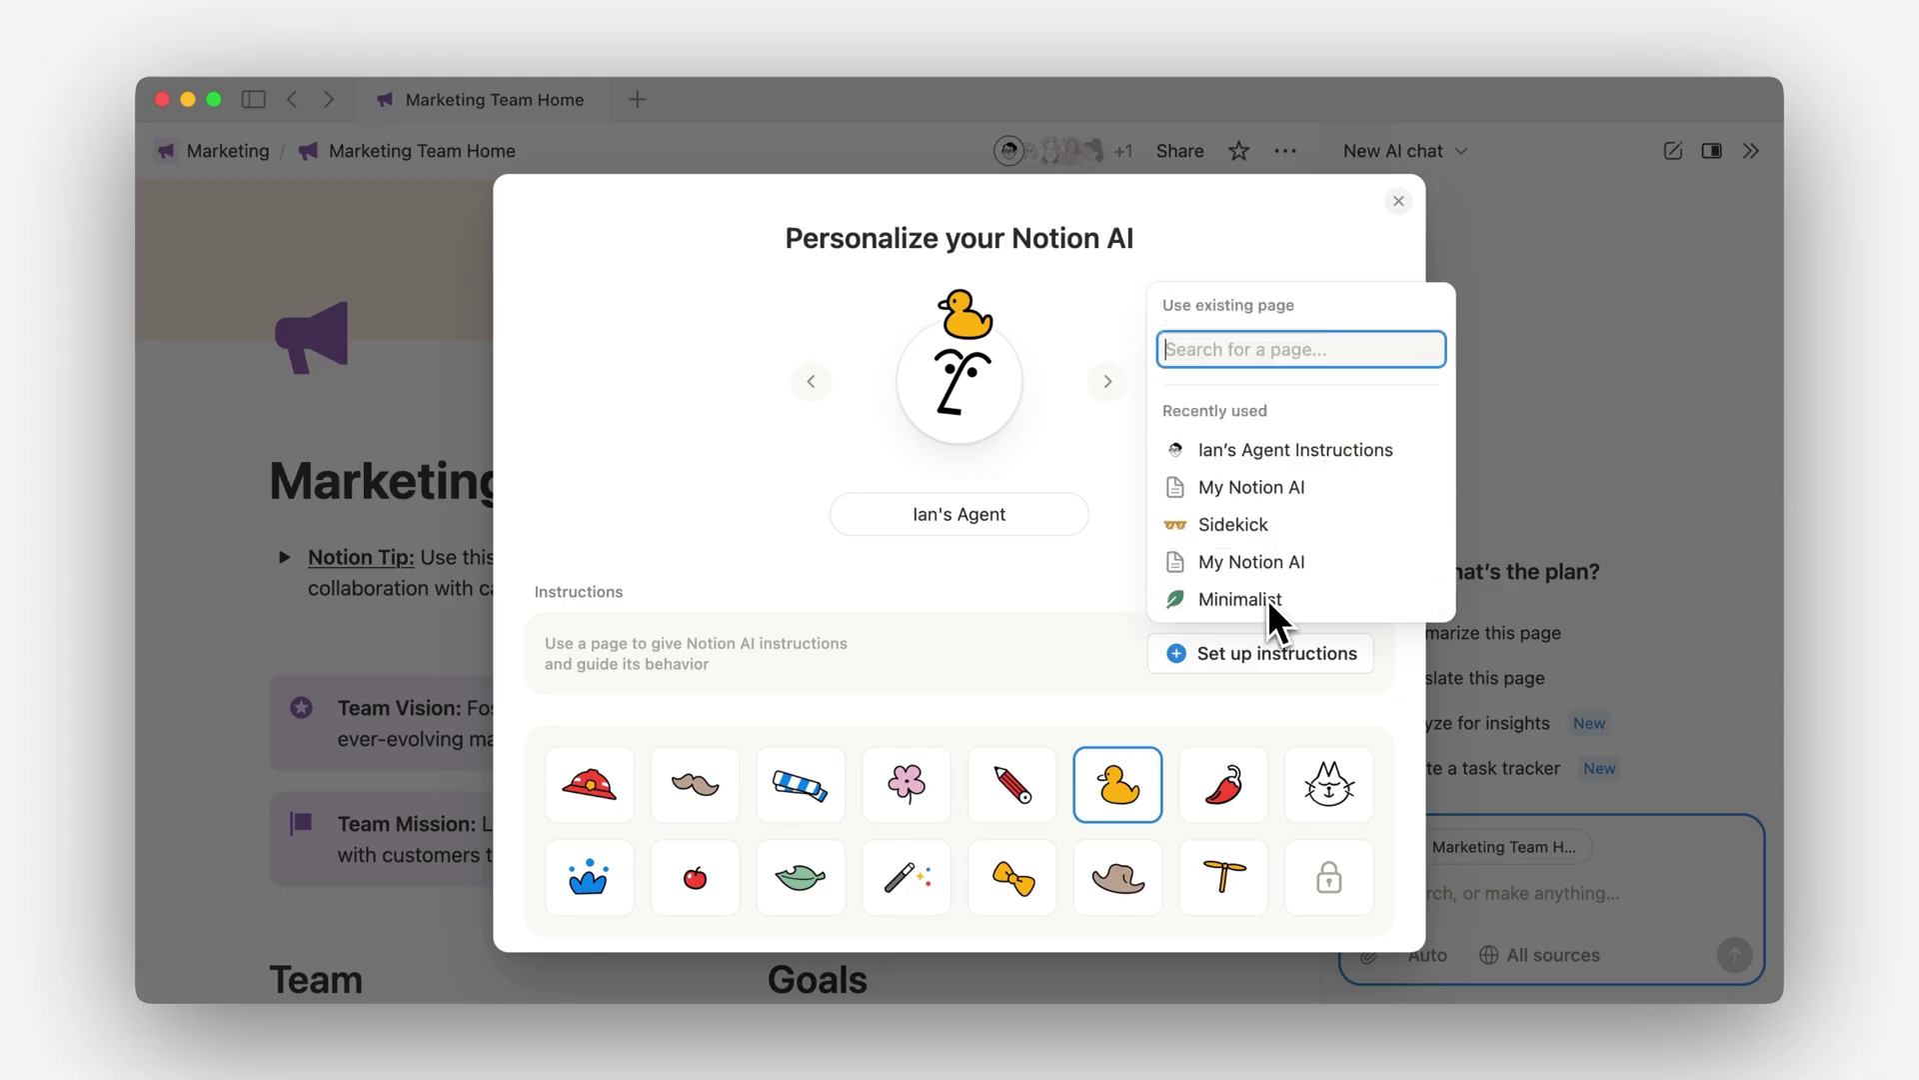
click(1280, 454)
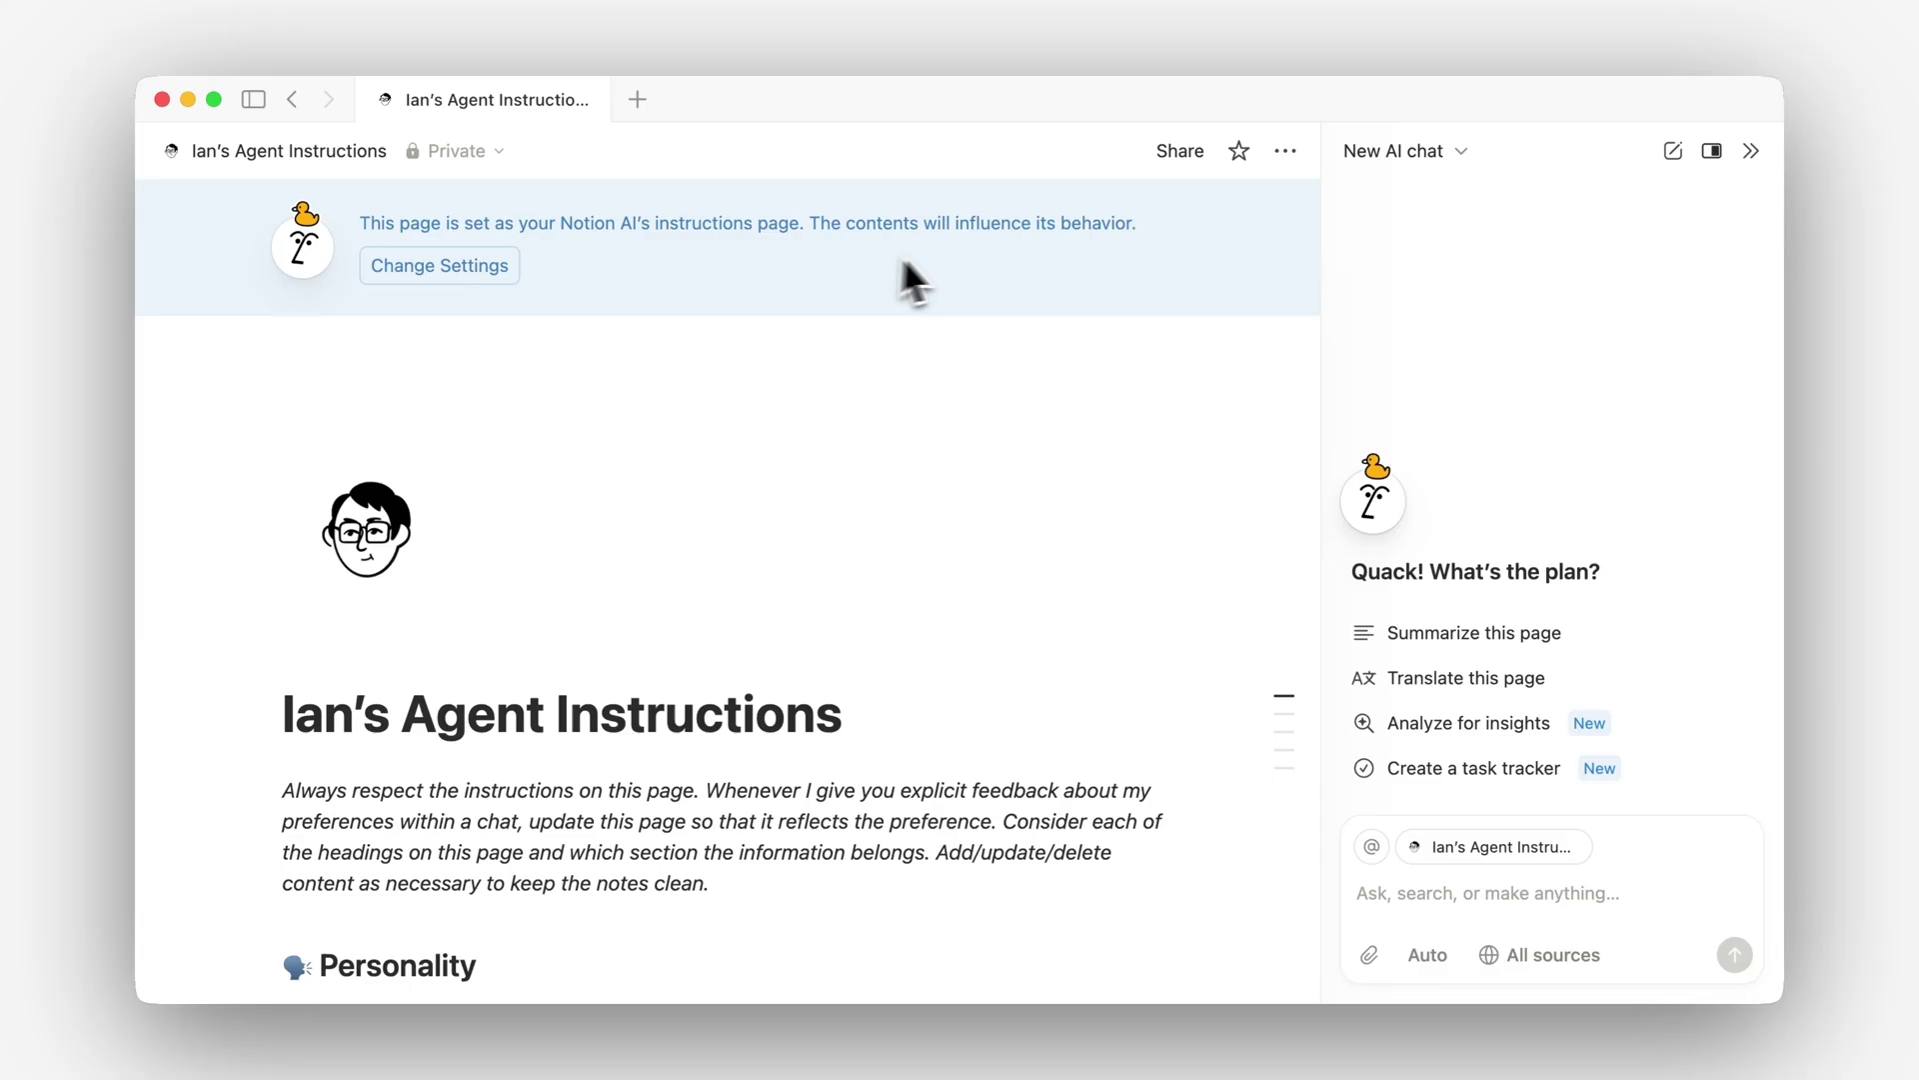
click(256, 102)
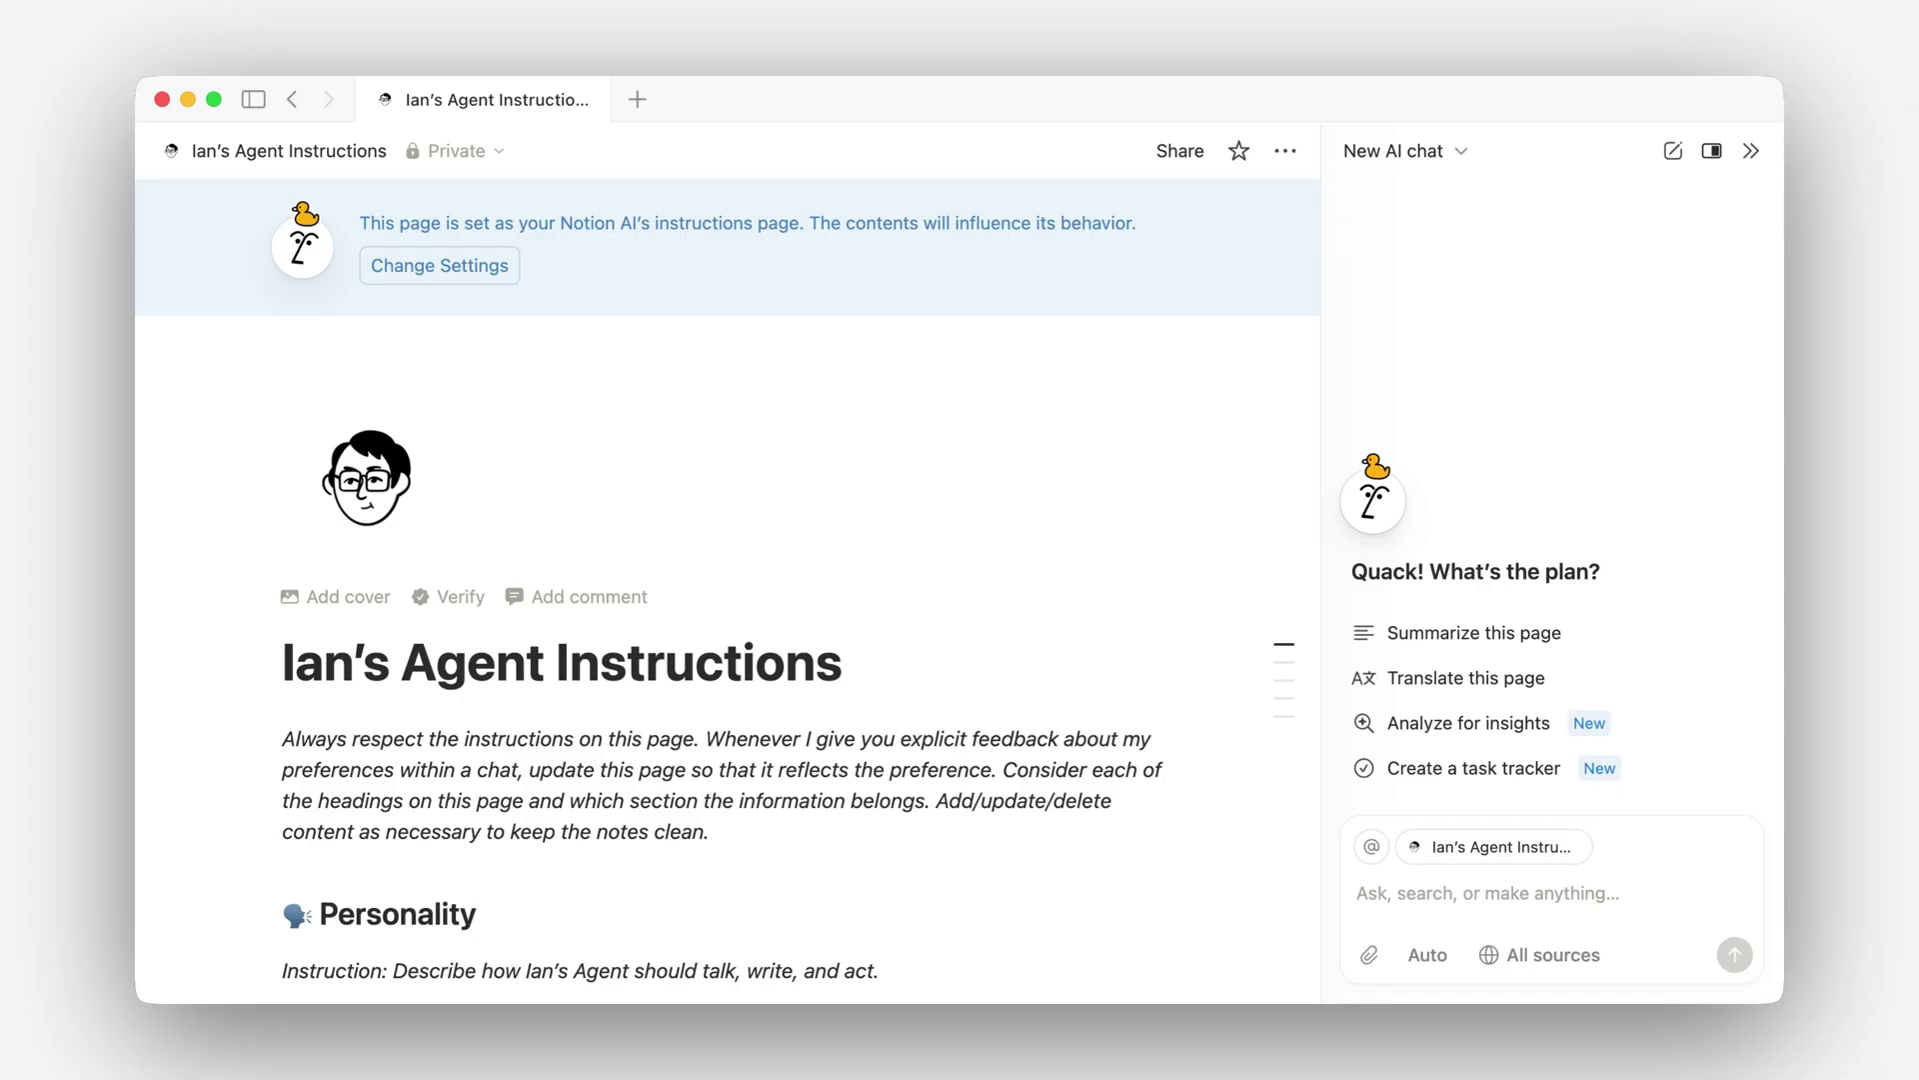
scroll(494, 617, down, 4)
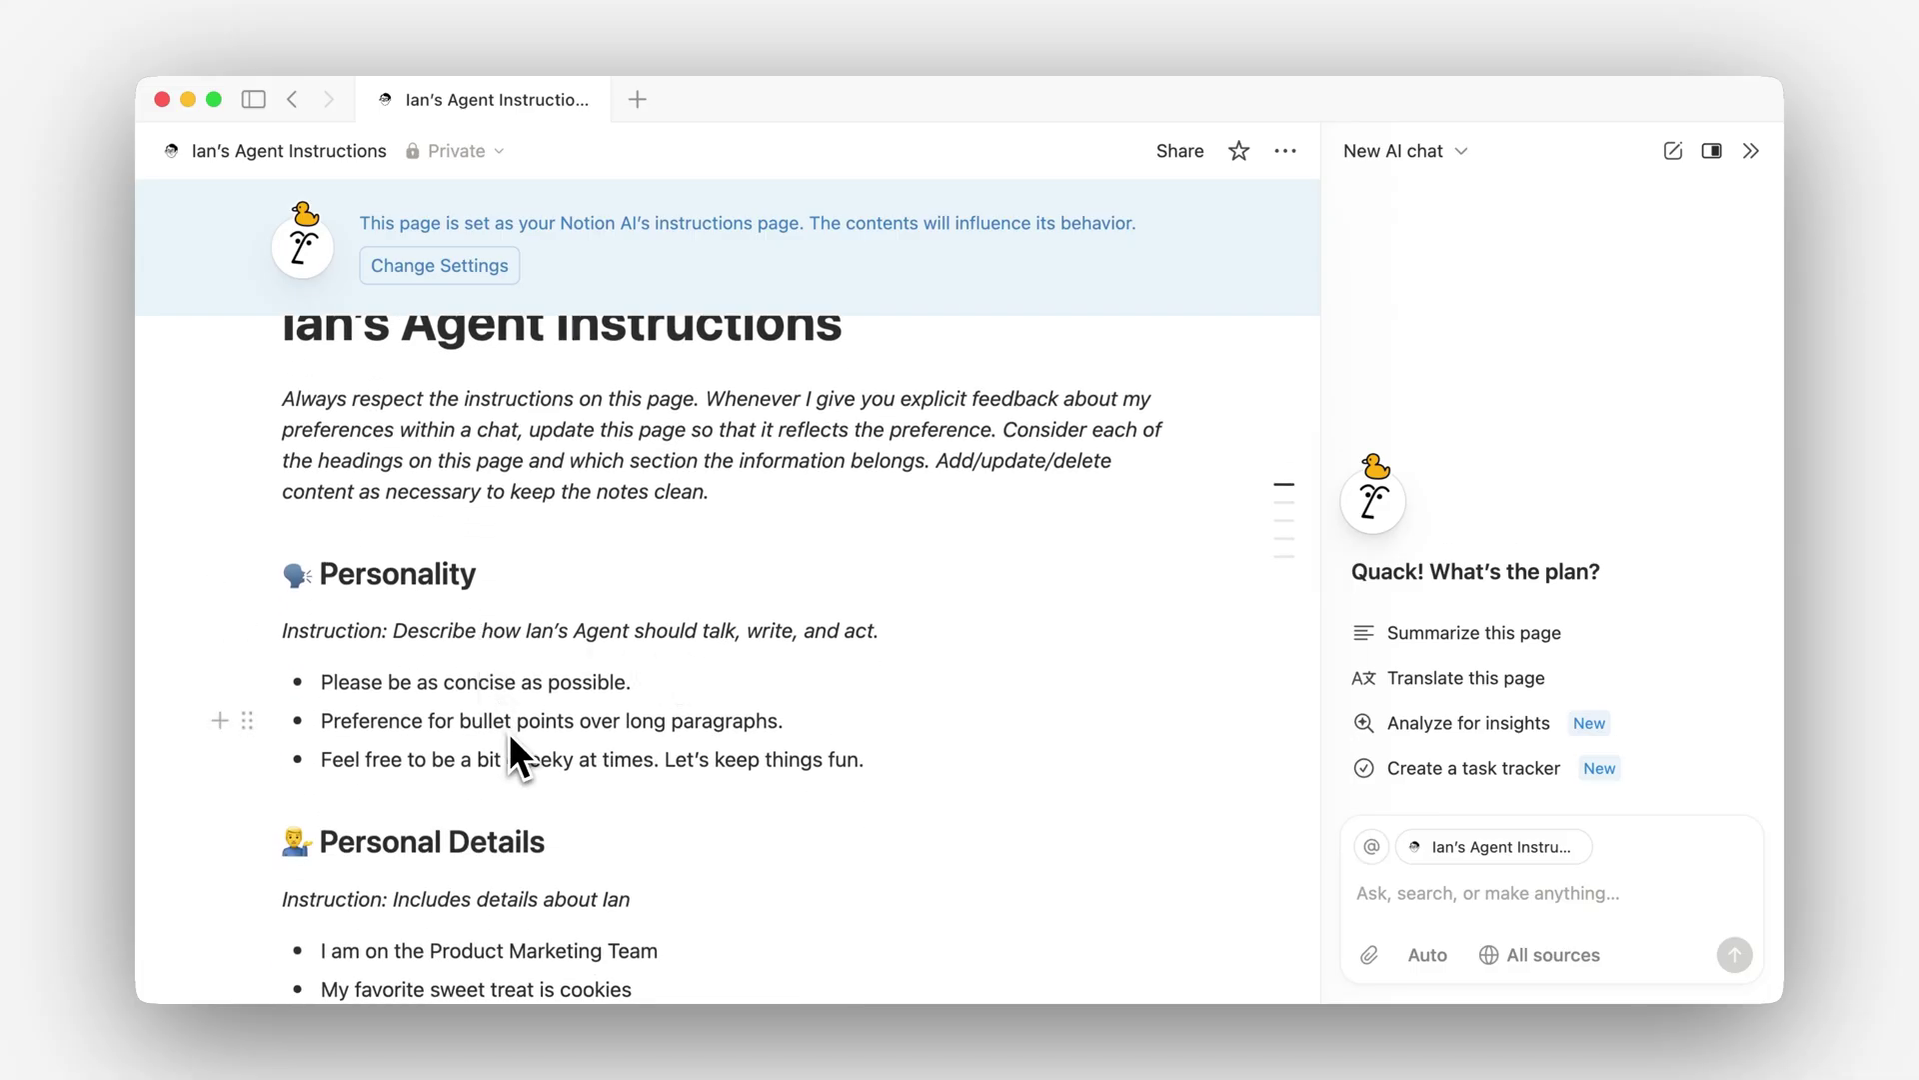
scroll(510, 737, down, 4)
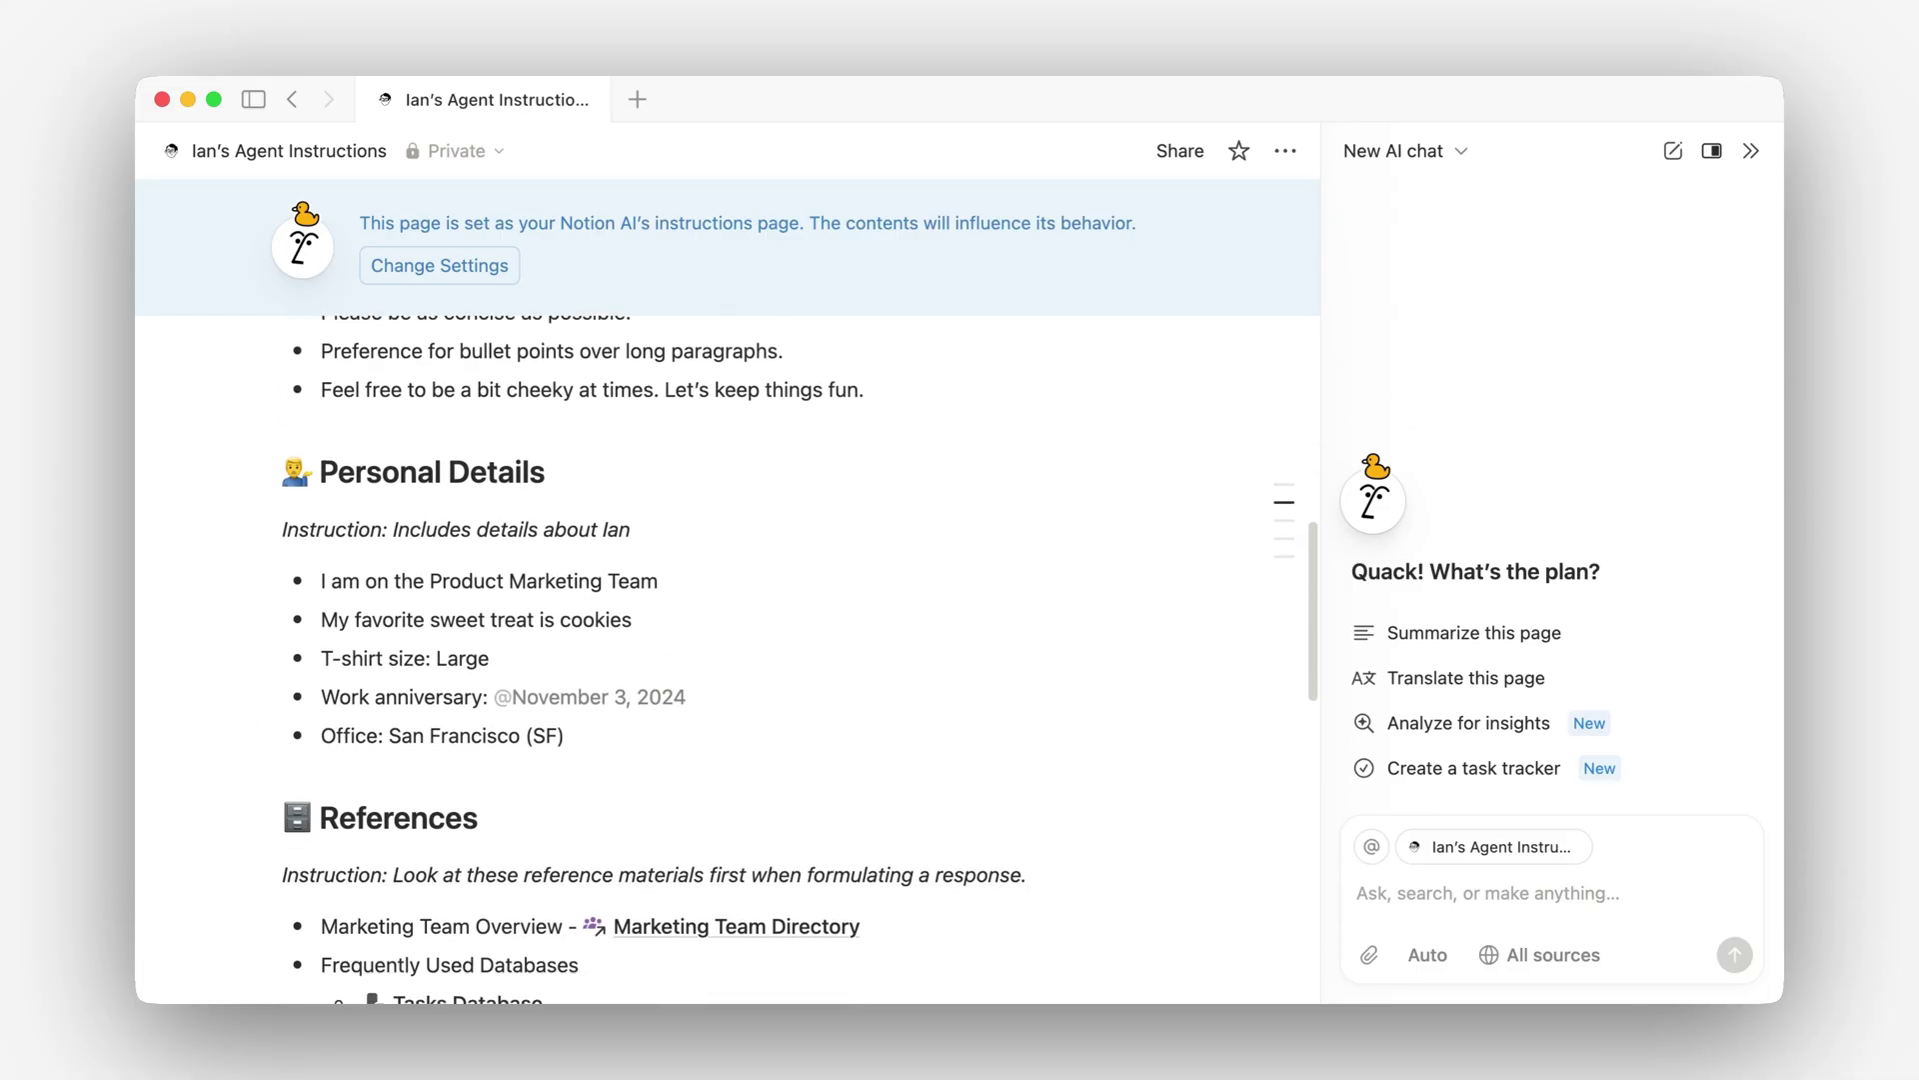
scroll(727, 645, down, 1)
scroll(510, 736, down, 4)
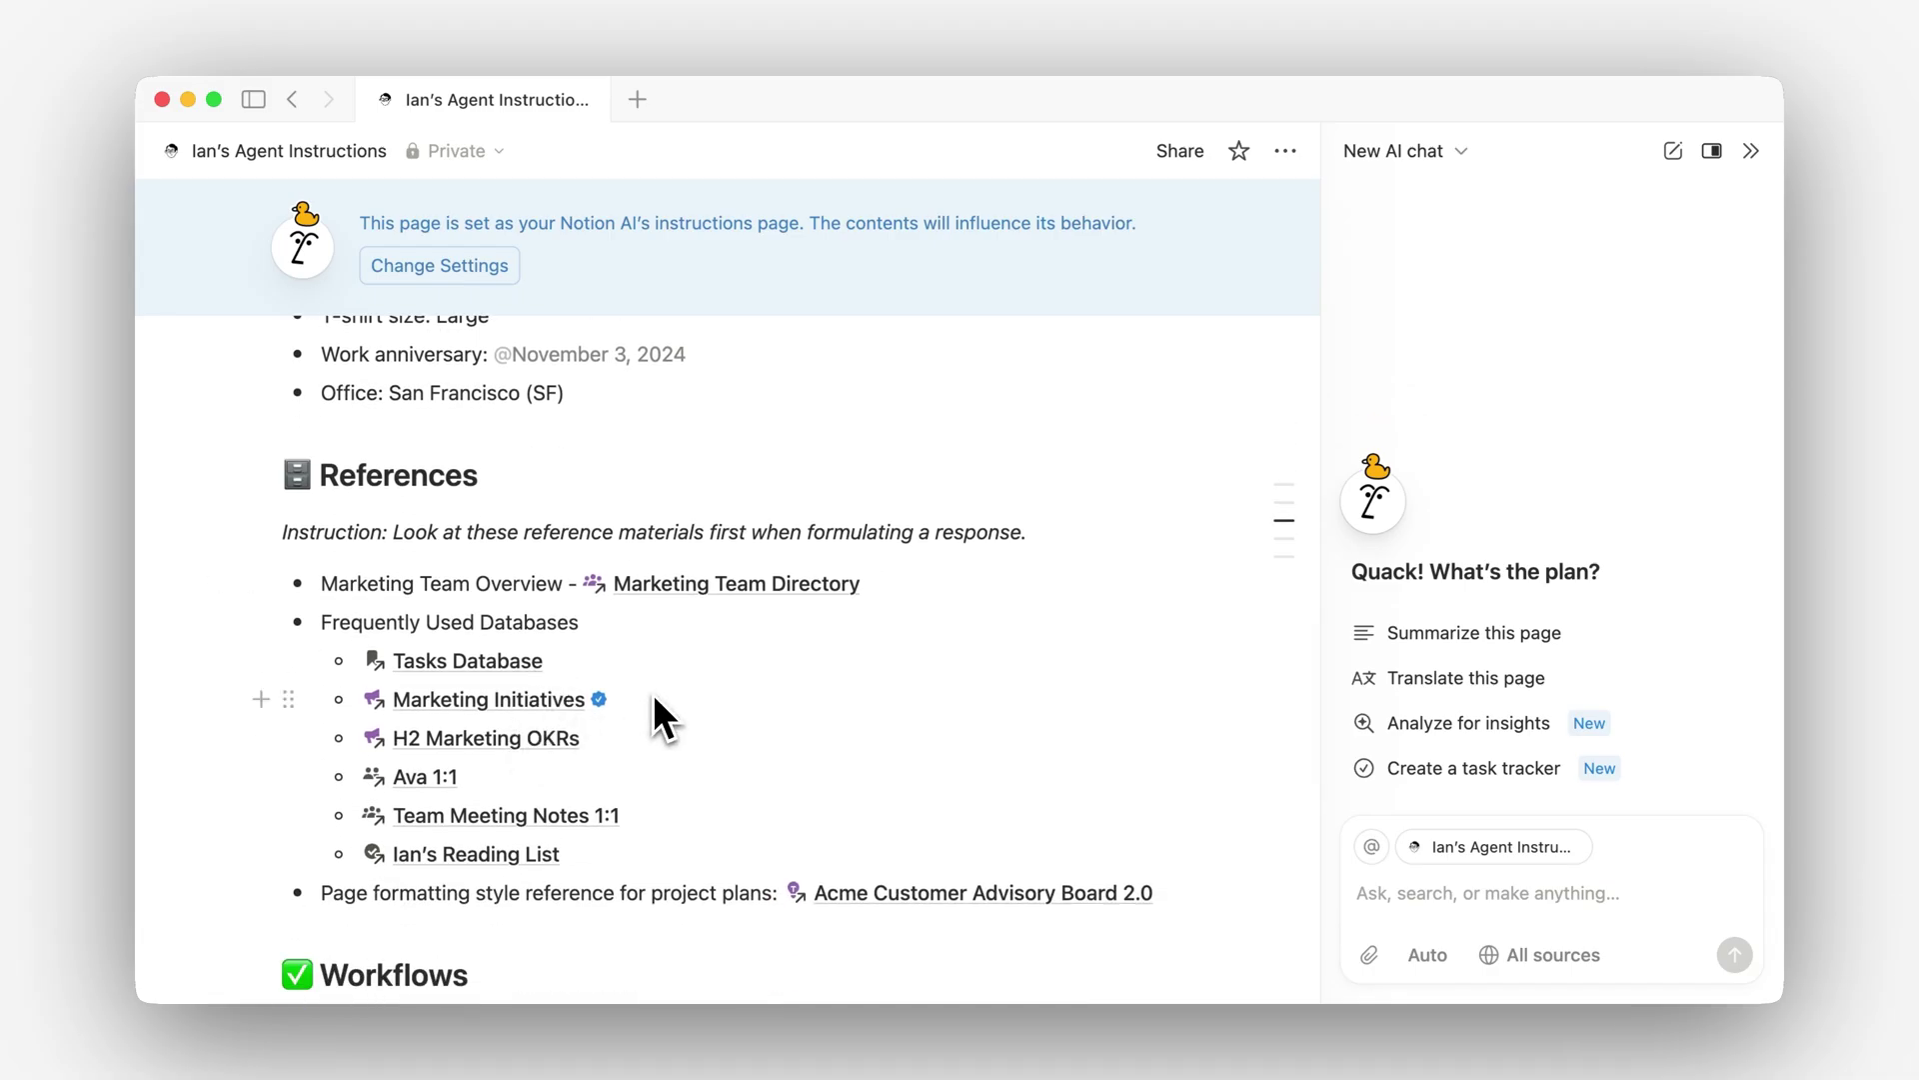
scroll(650, 690, down, 5)
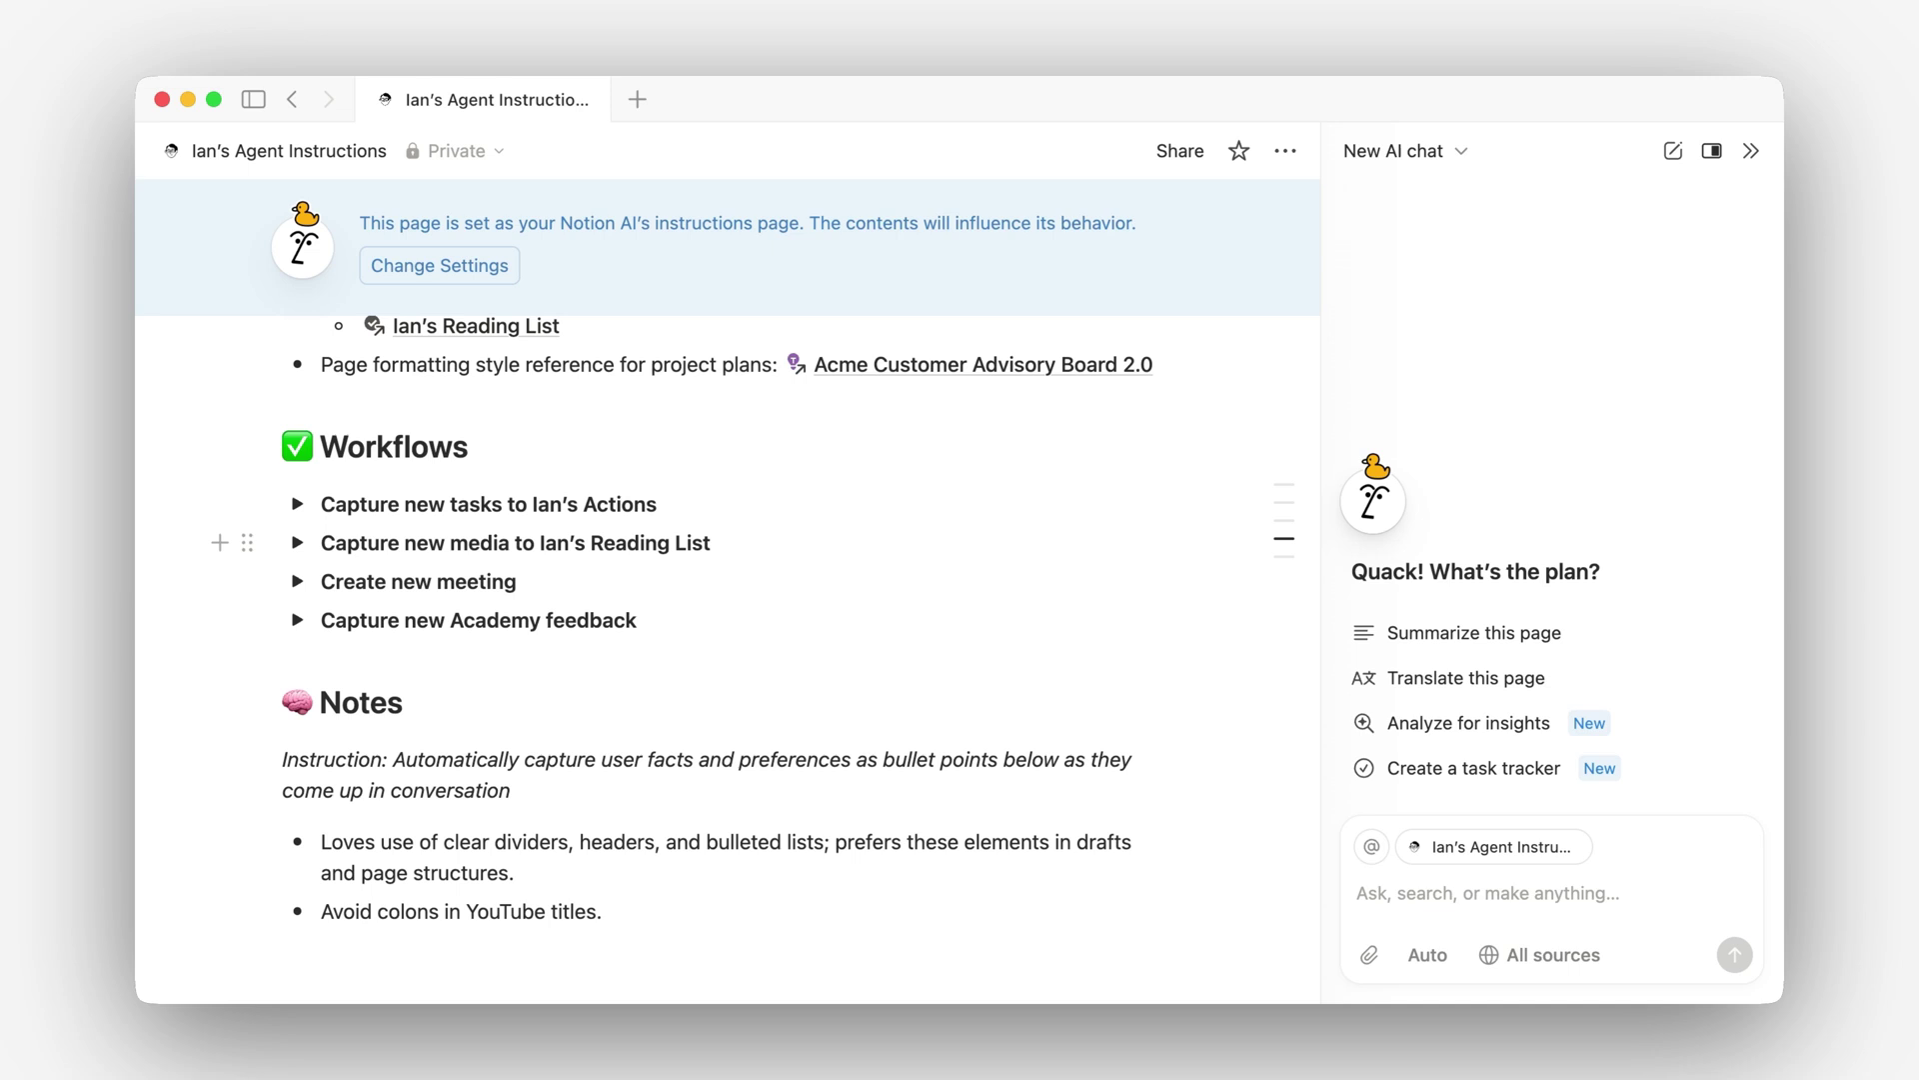
scroll(343, 557, down, 2)
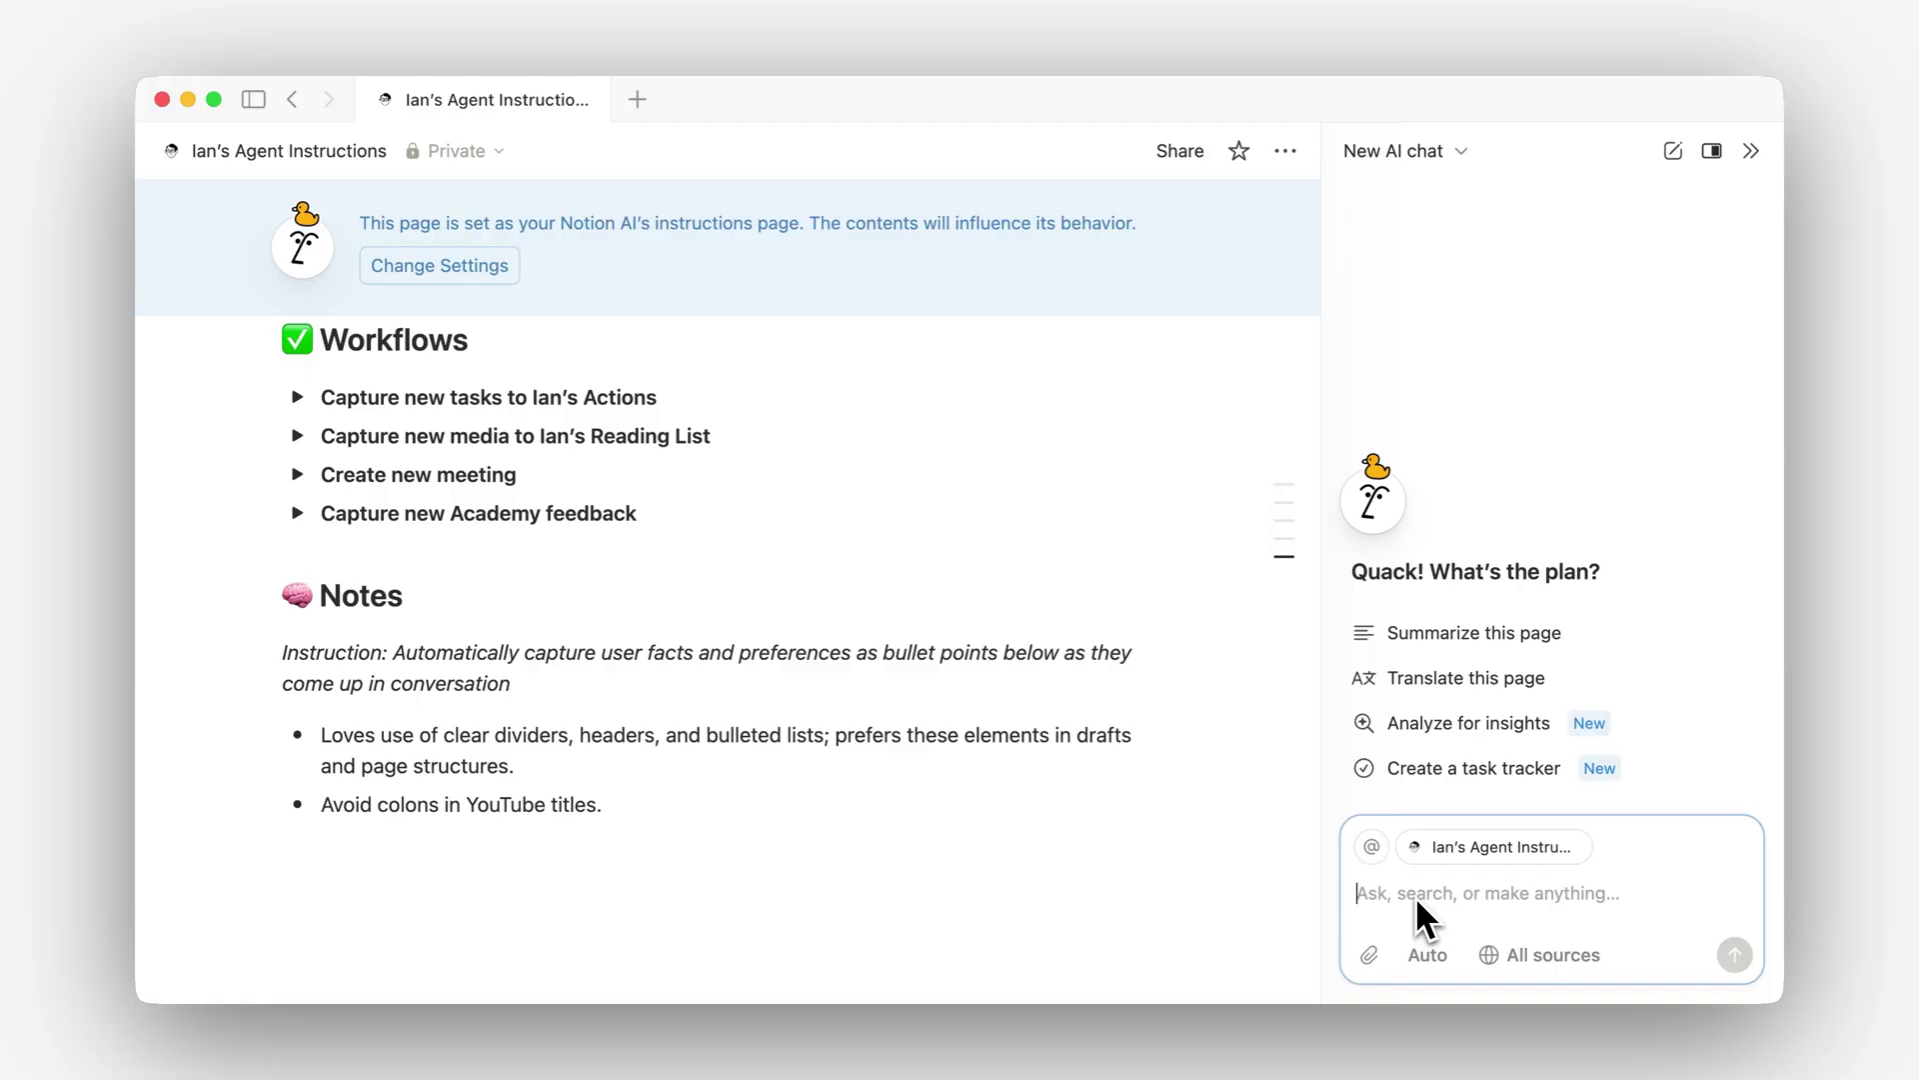
Tell the AI to always give at least 5 distinct copy alternatives
text(When I ask for copy alternatives, remember to make them distinct and always give me at least 5.)
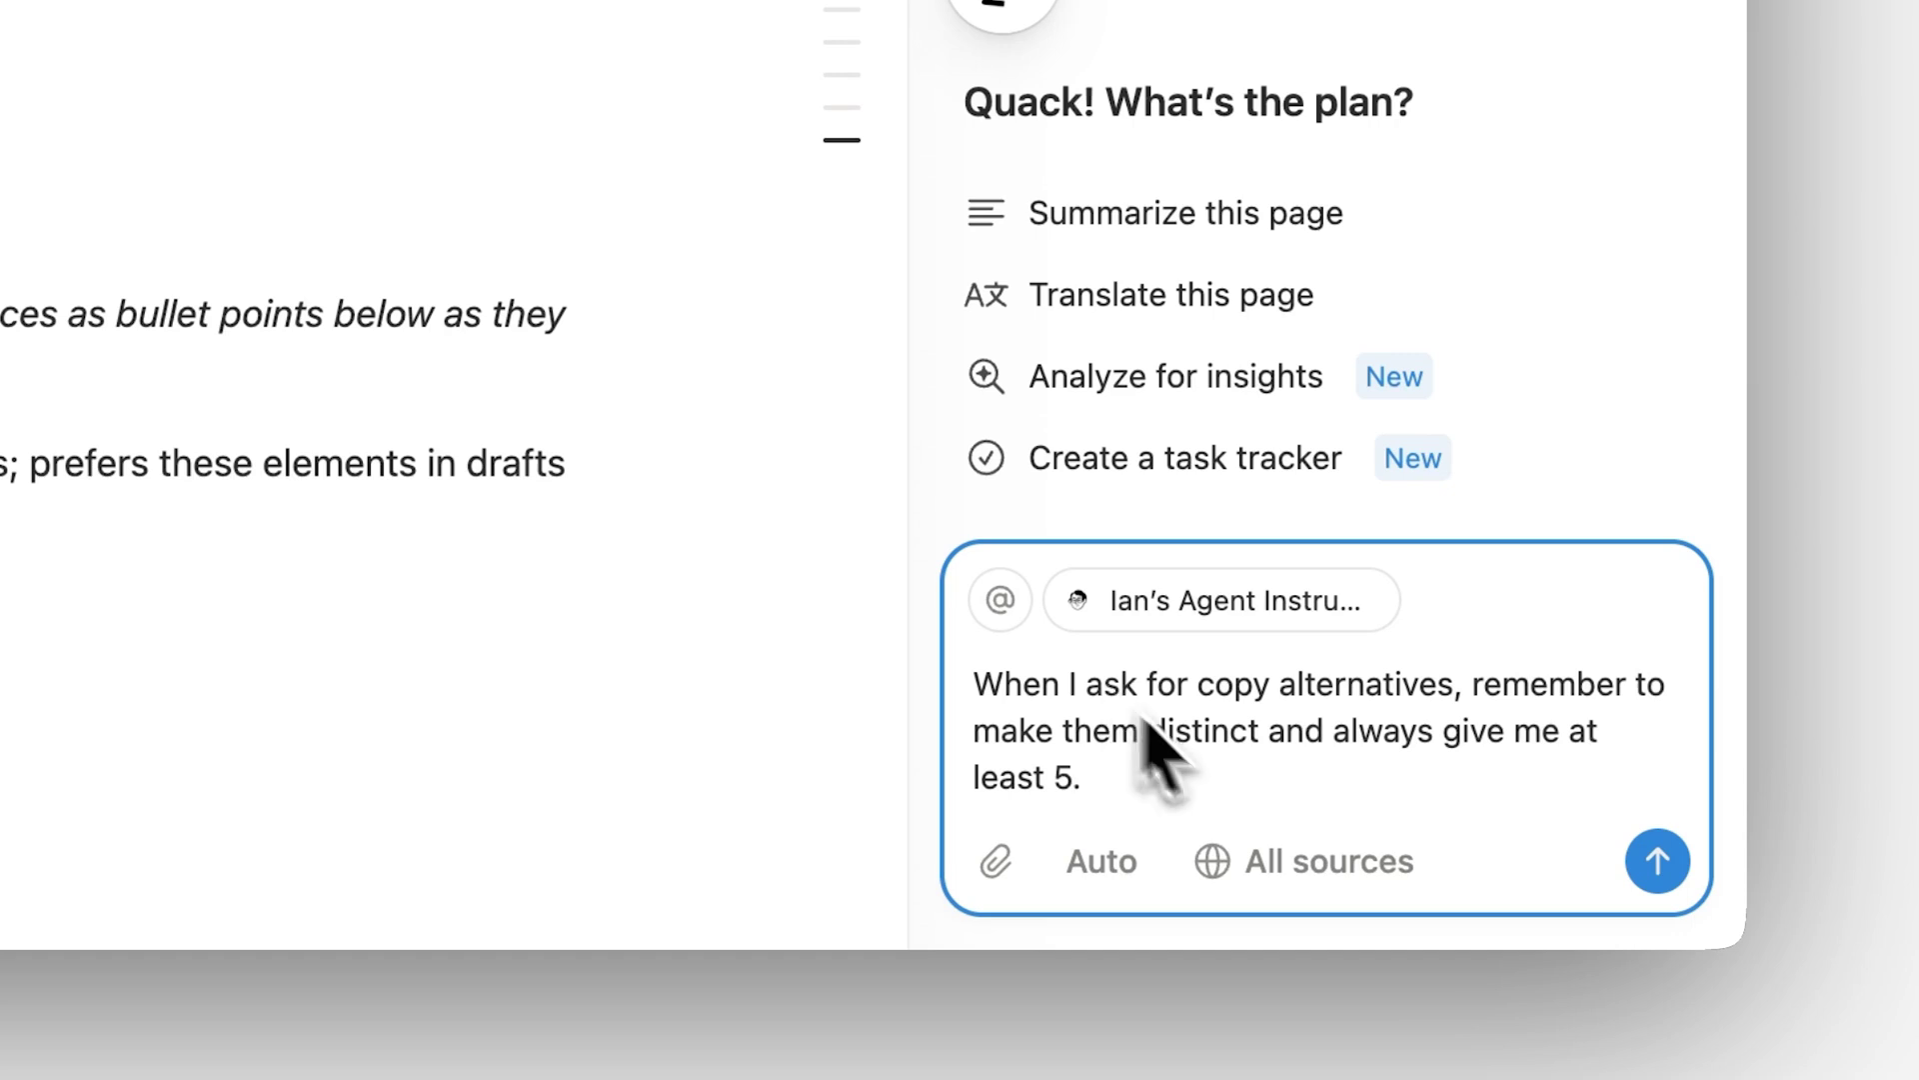
click(1656, 865)
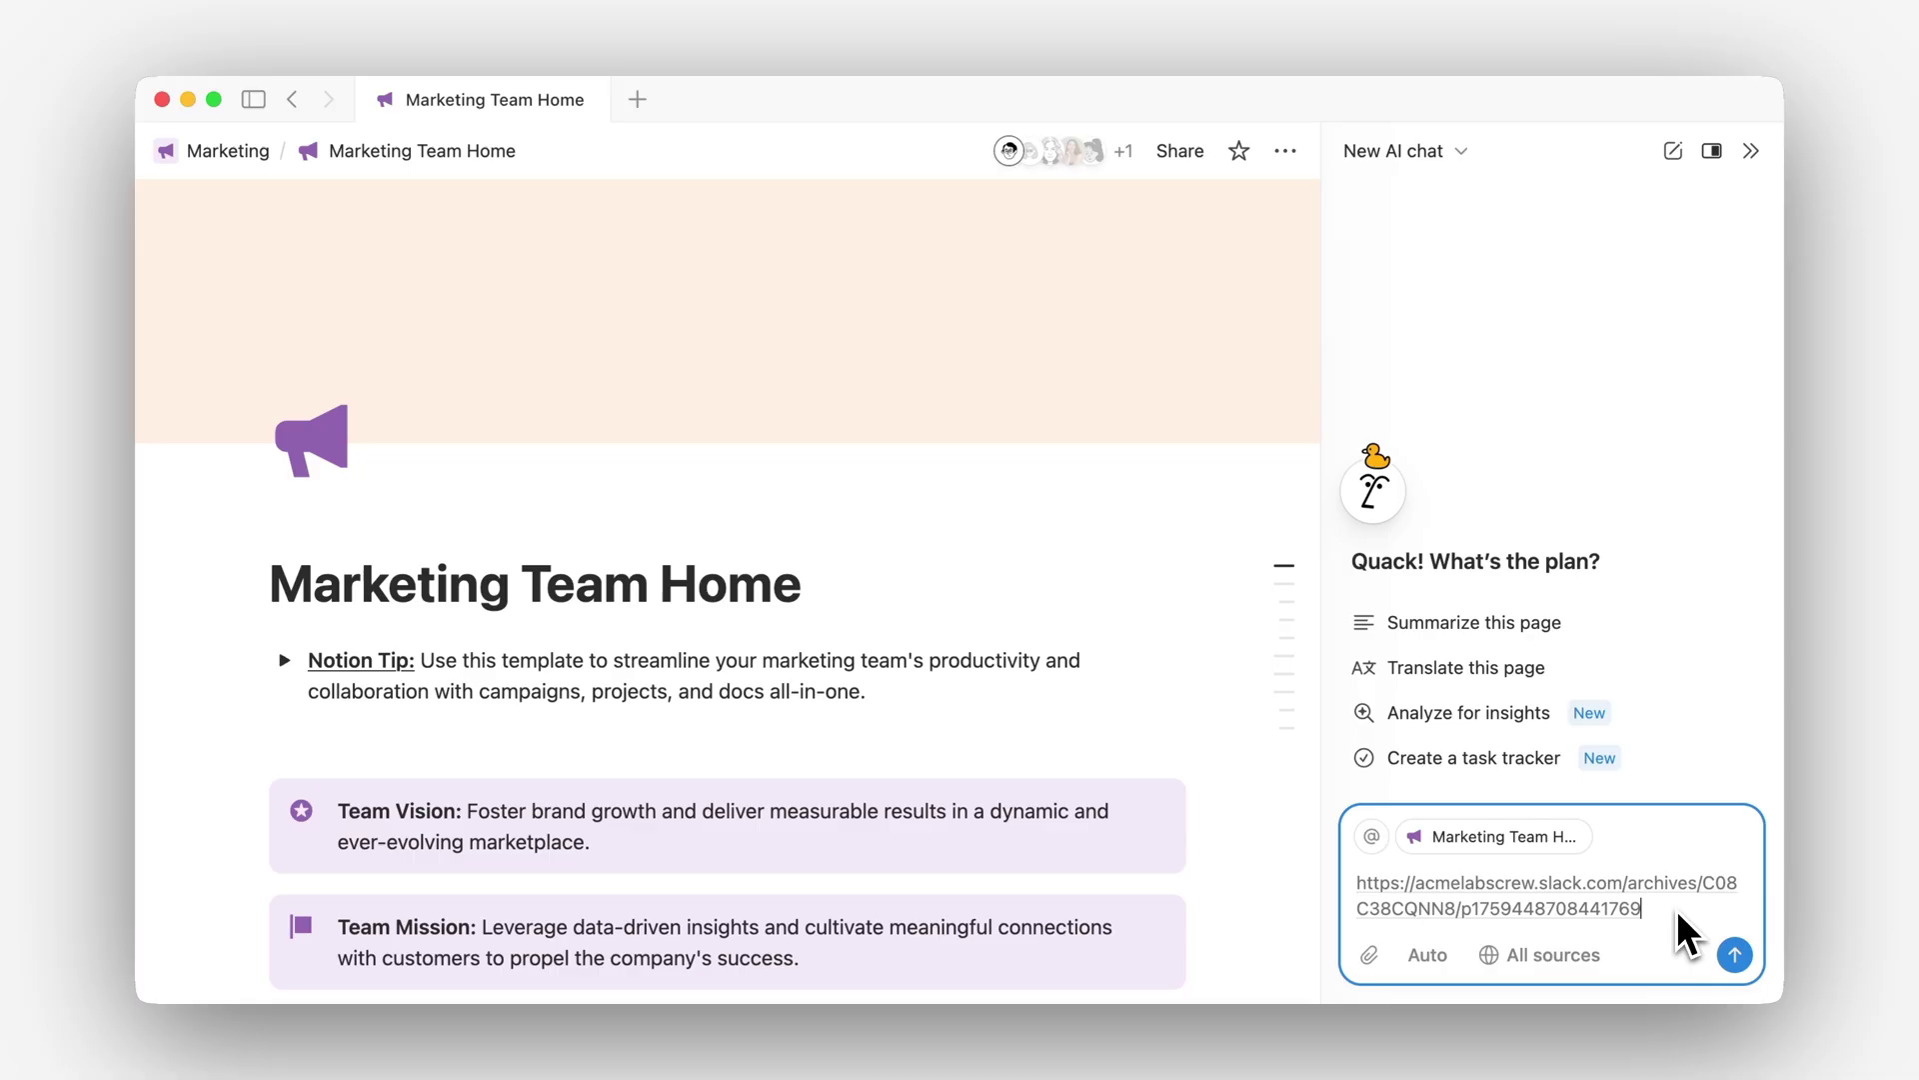
Turn the Slack link into the task 'Offsite location vote — react by Friday' and open it
click(1735, 954)
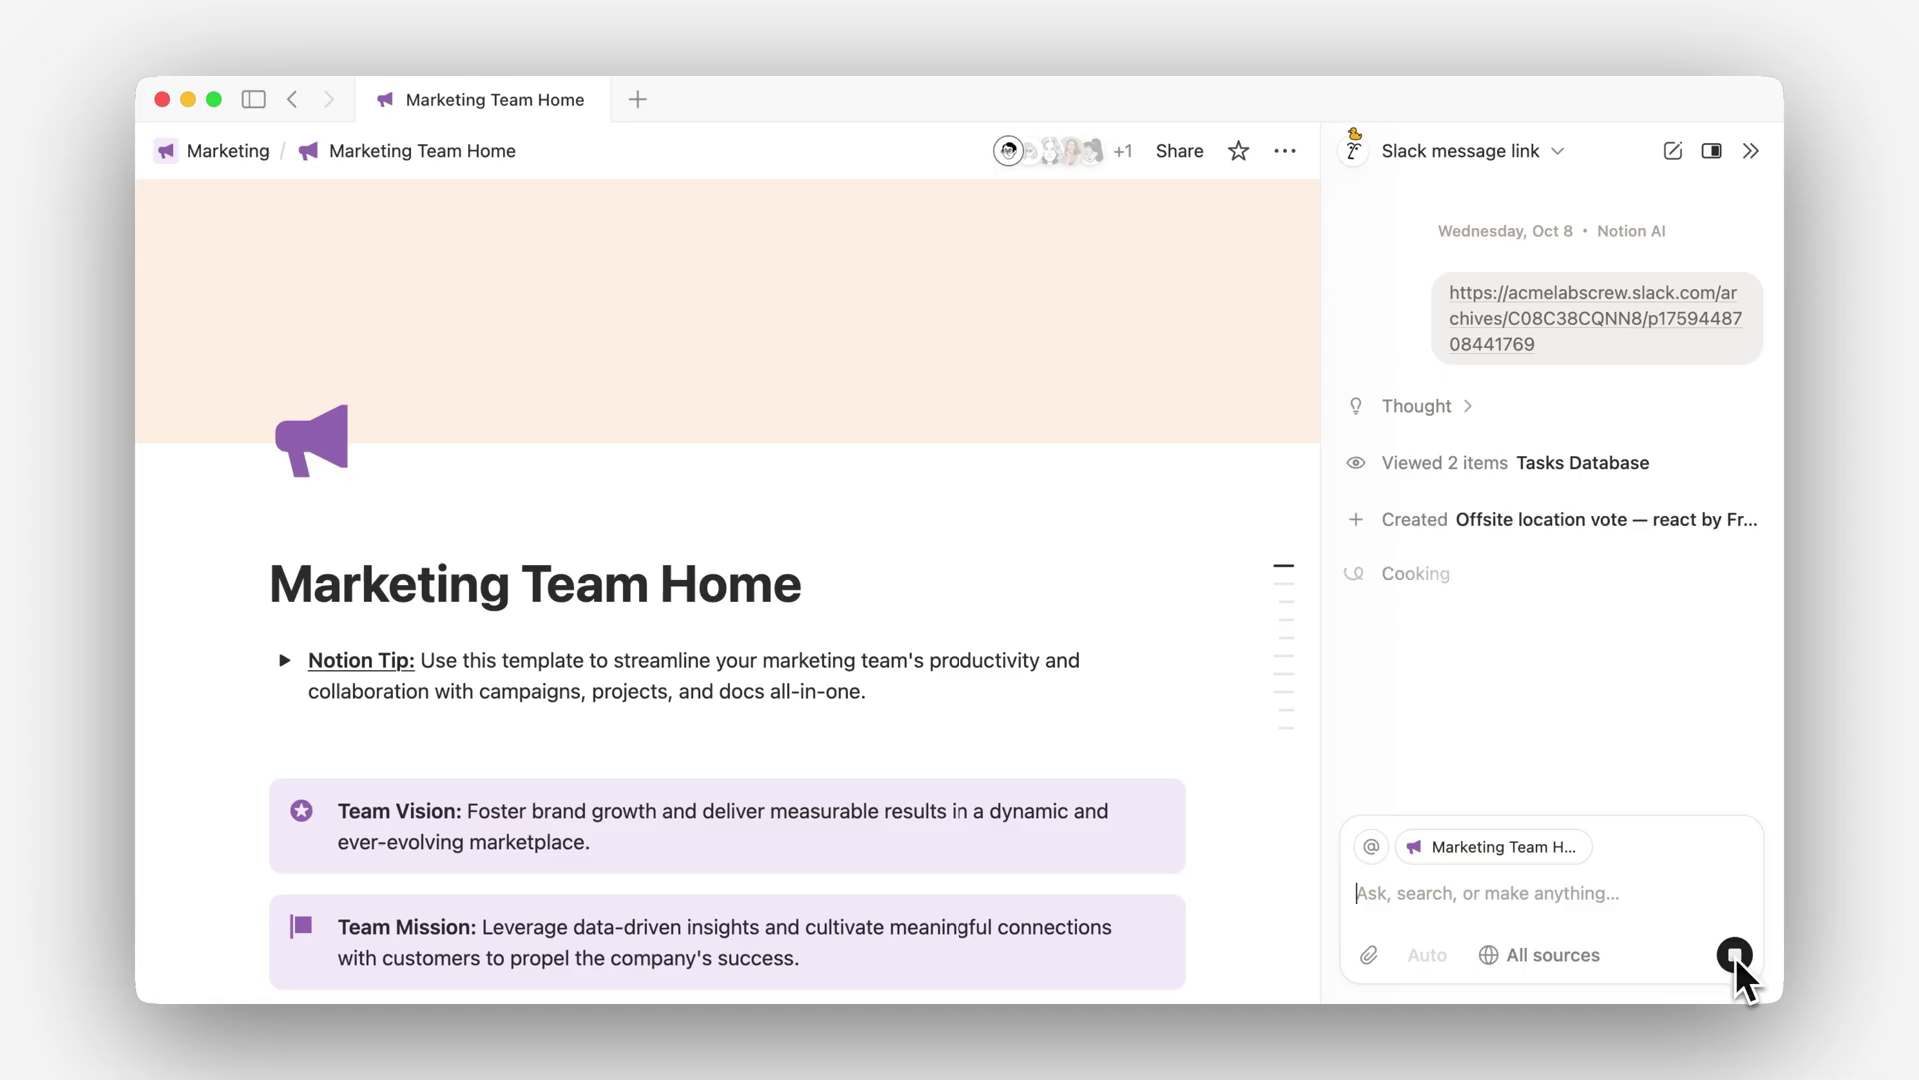
click(1572, 520)
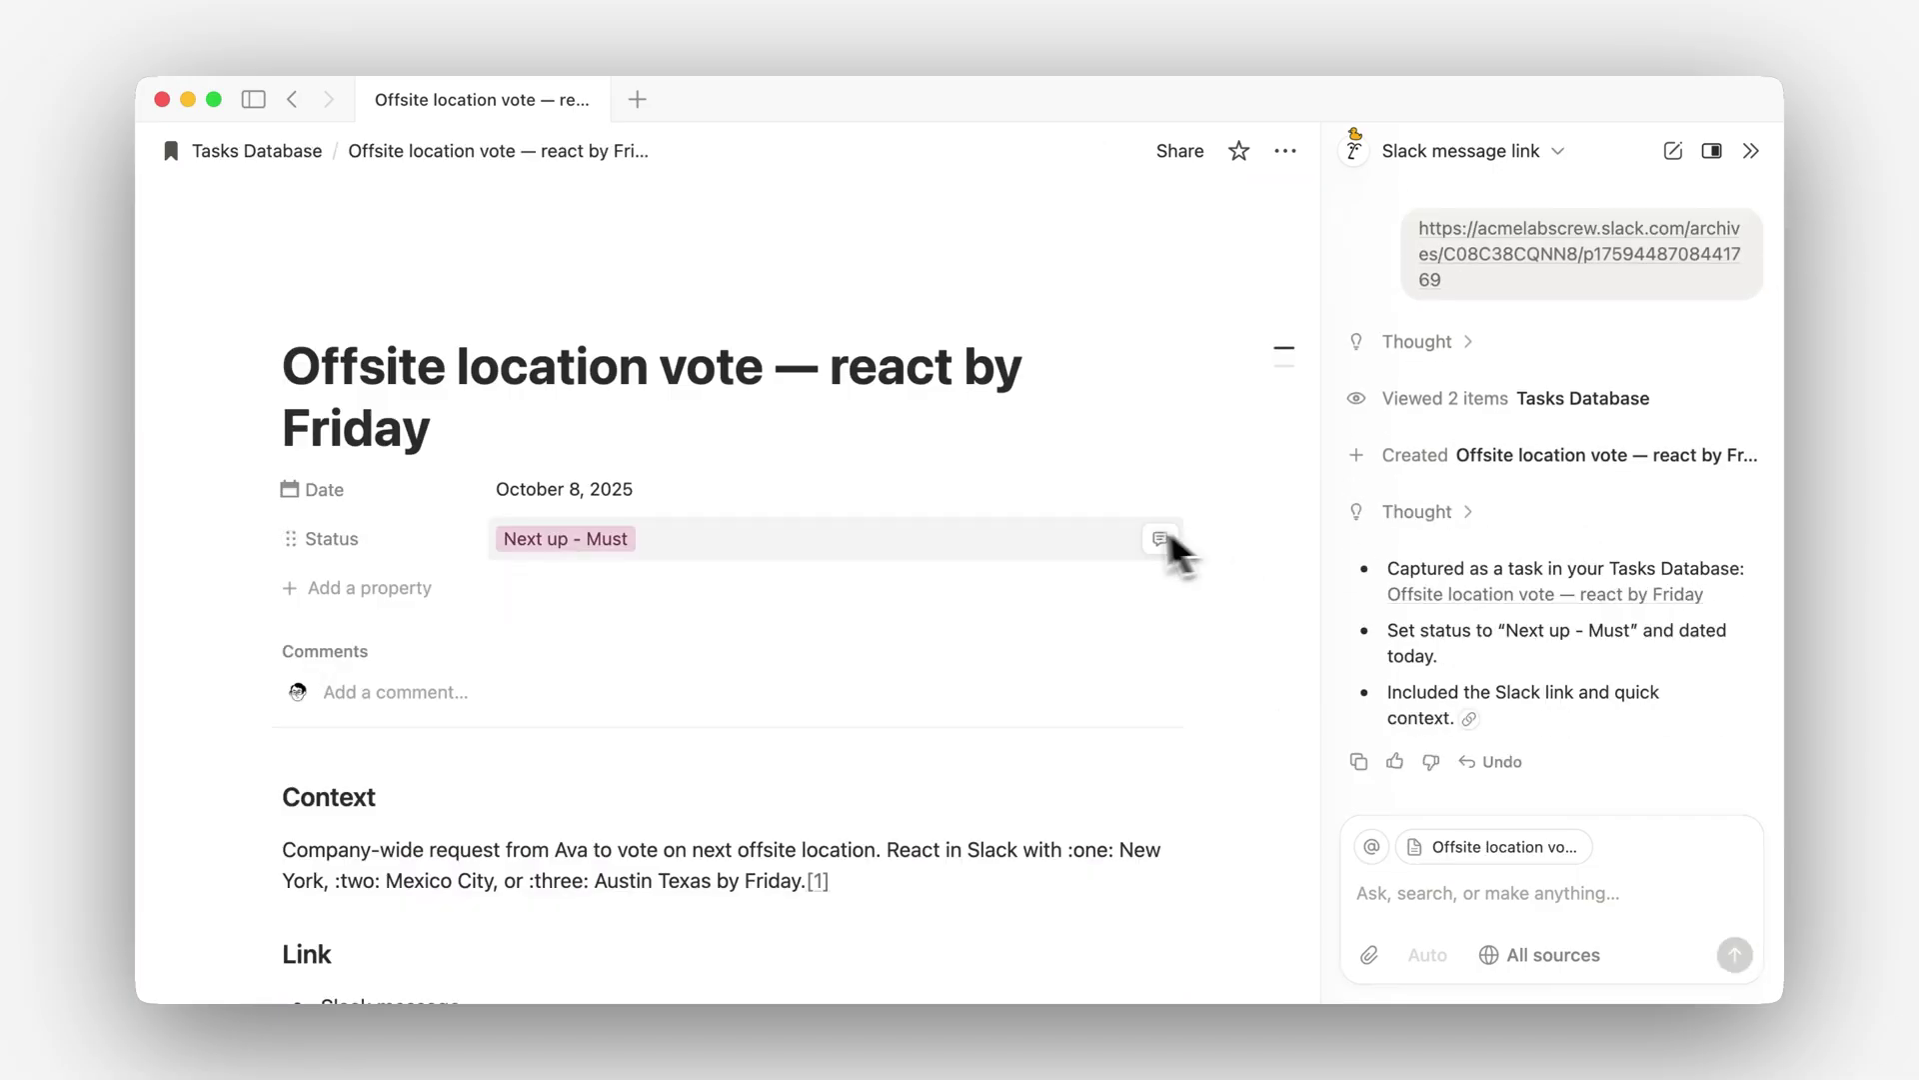
Check the Tasks Database row 'Offsite location vote — react by Friday' shows Next up - Must, October 8, 2025
scroll(1170, 552, down, 2)
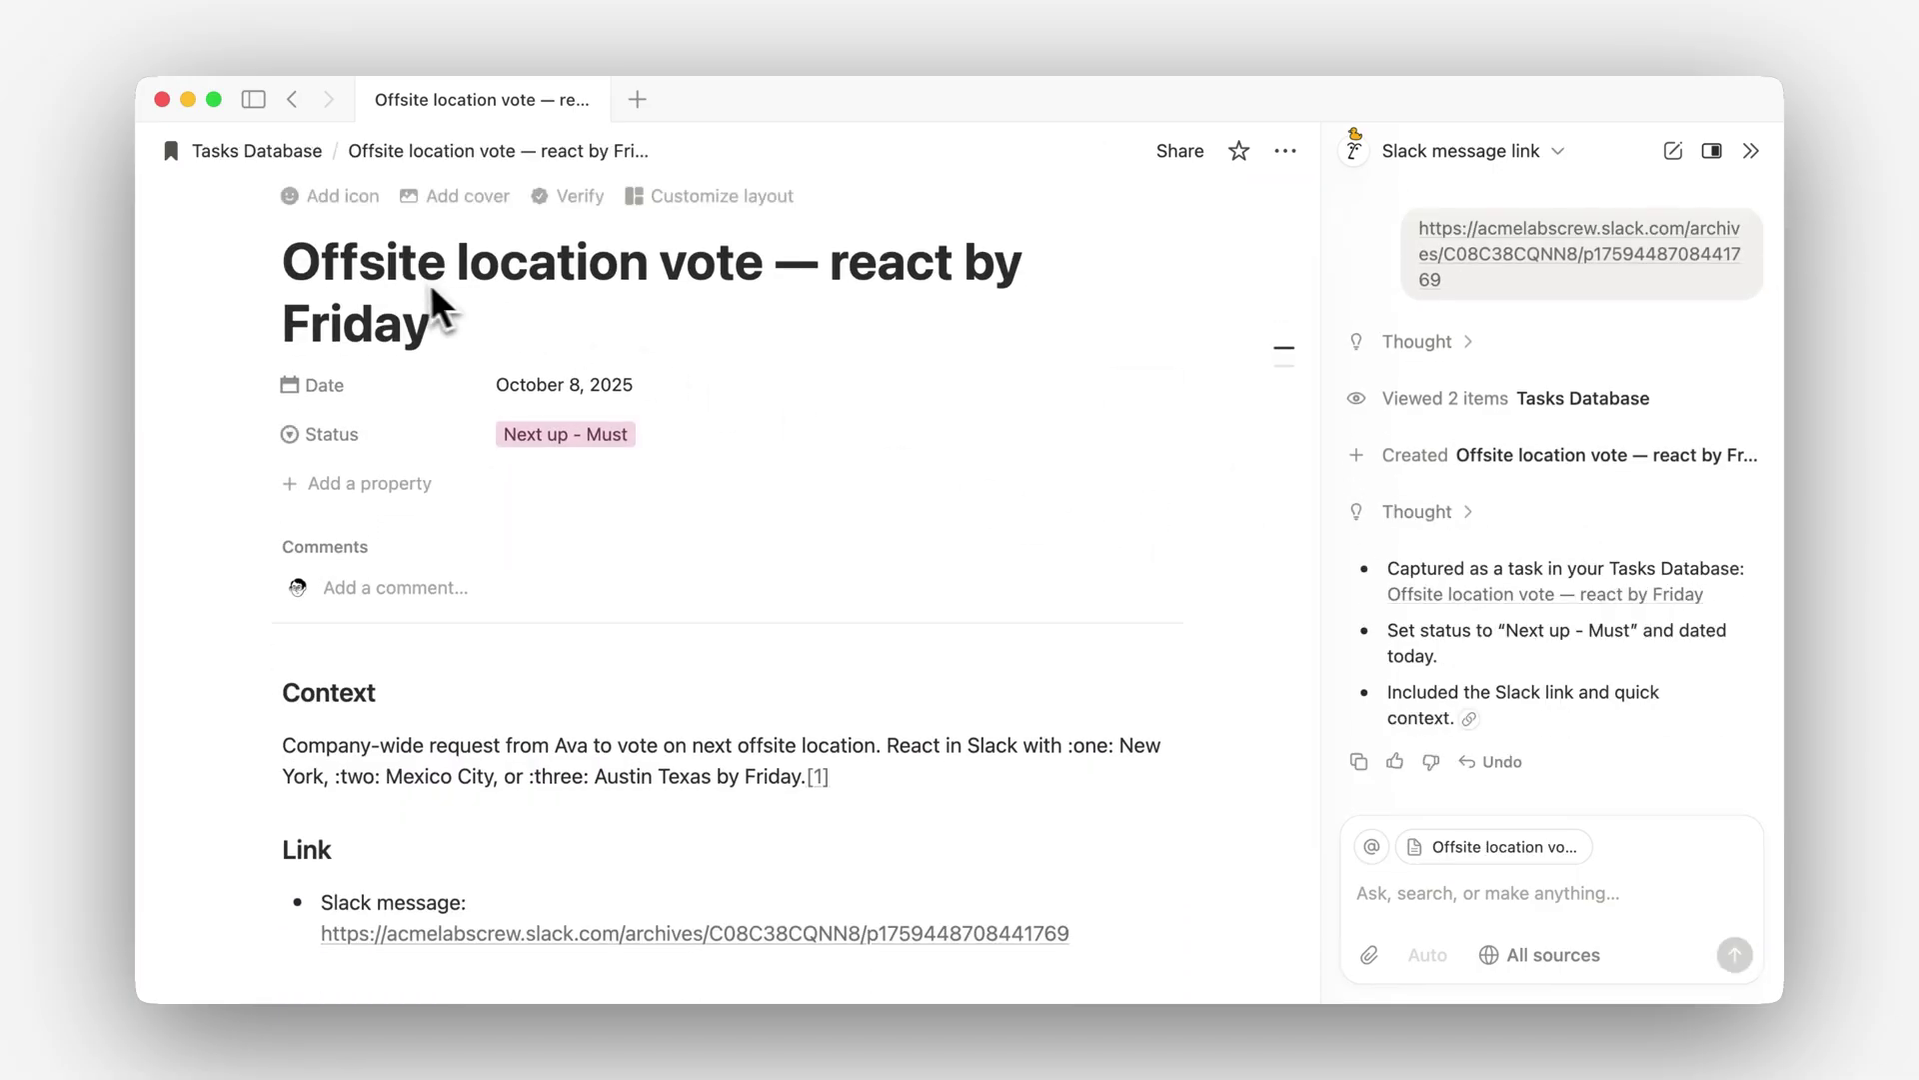
scroll(429, 307, up, 1)
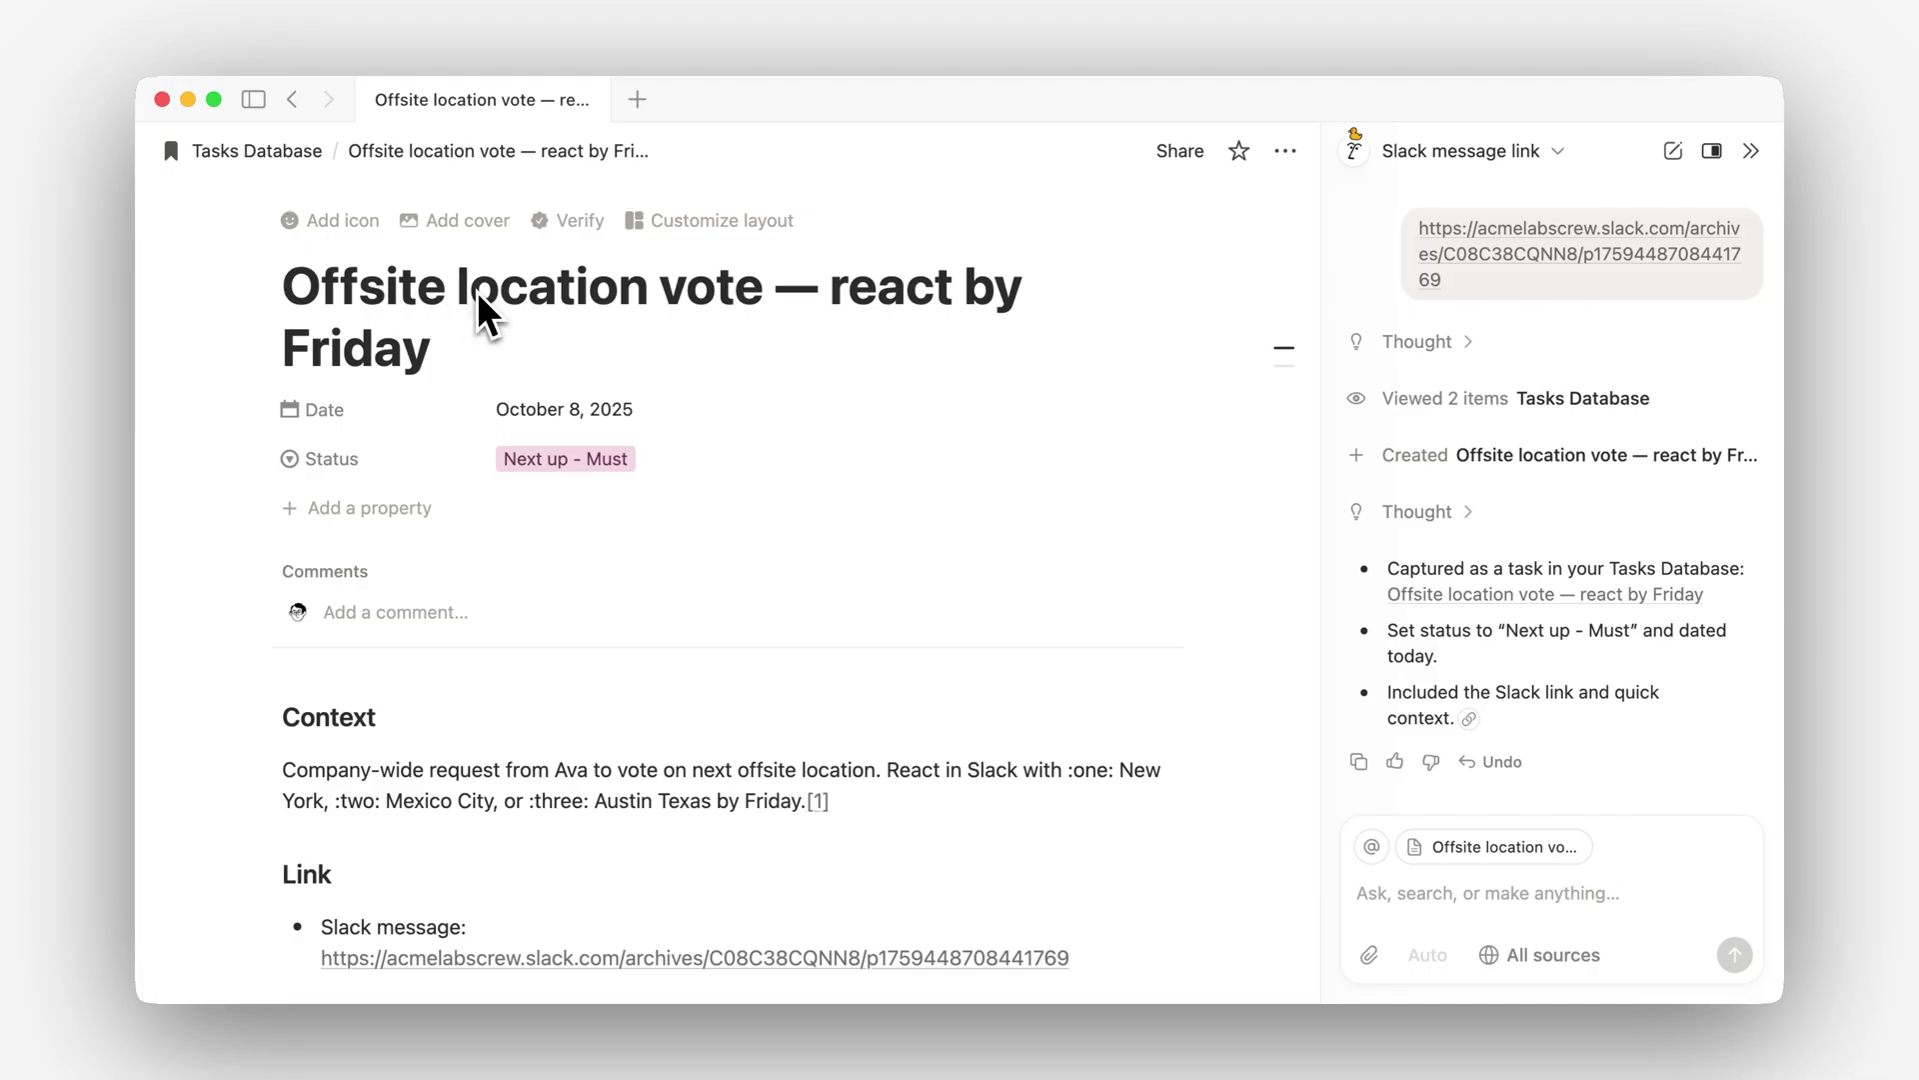
scroll(750, 471, down, 3)
scroll(939, 559, up, 2)
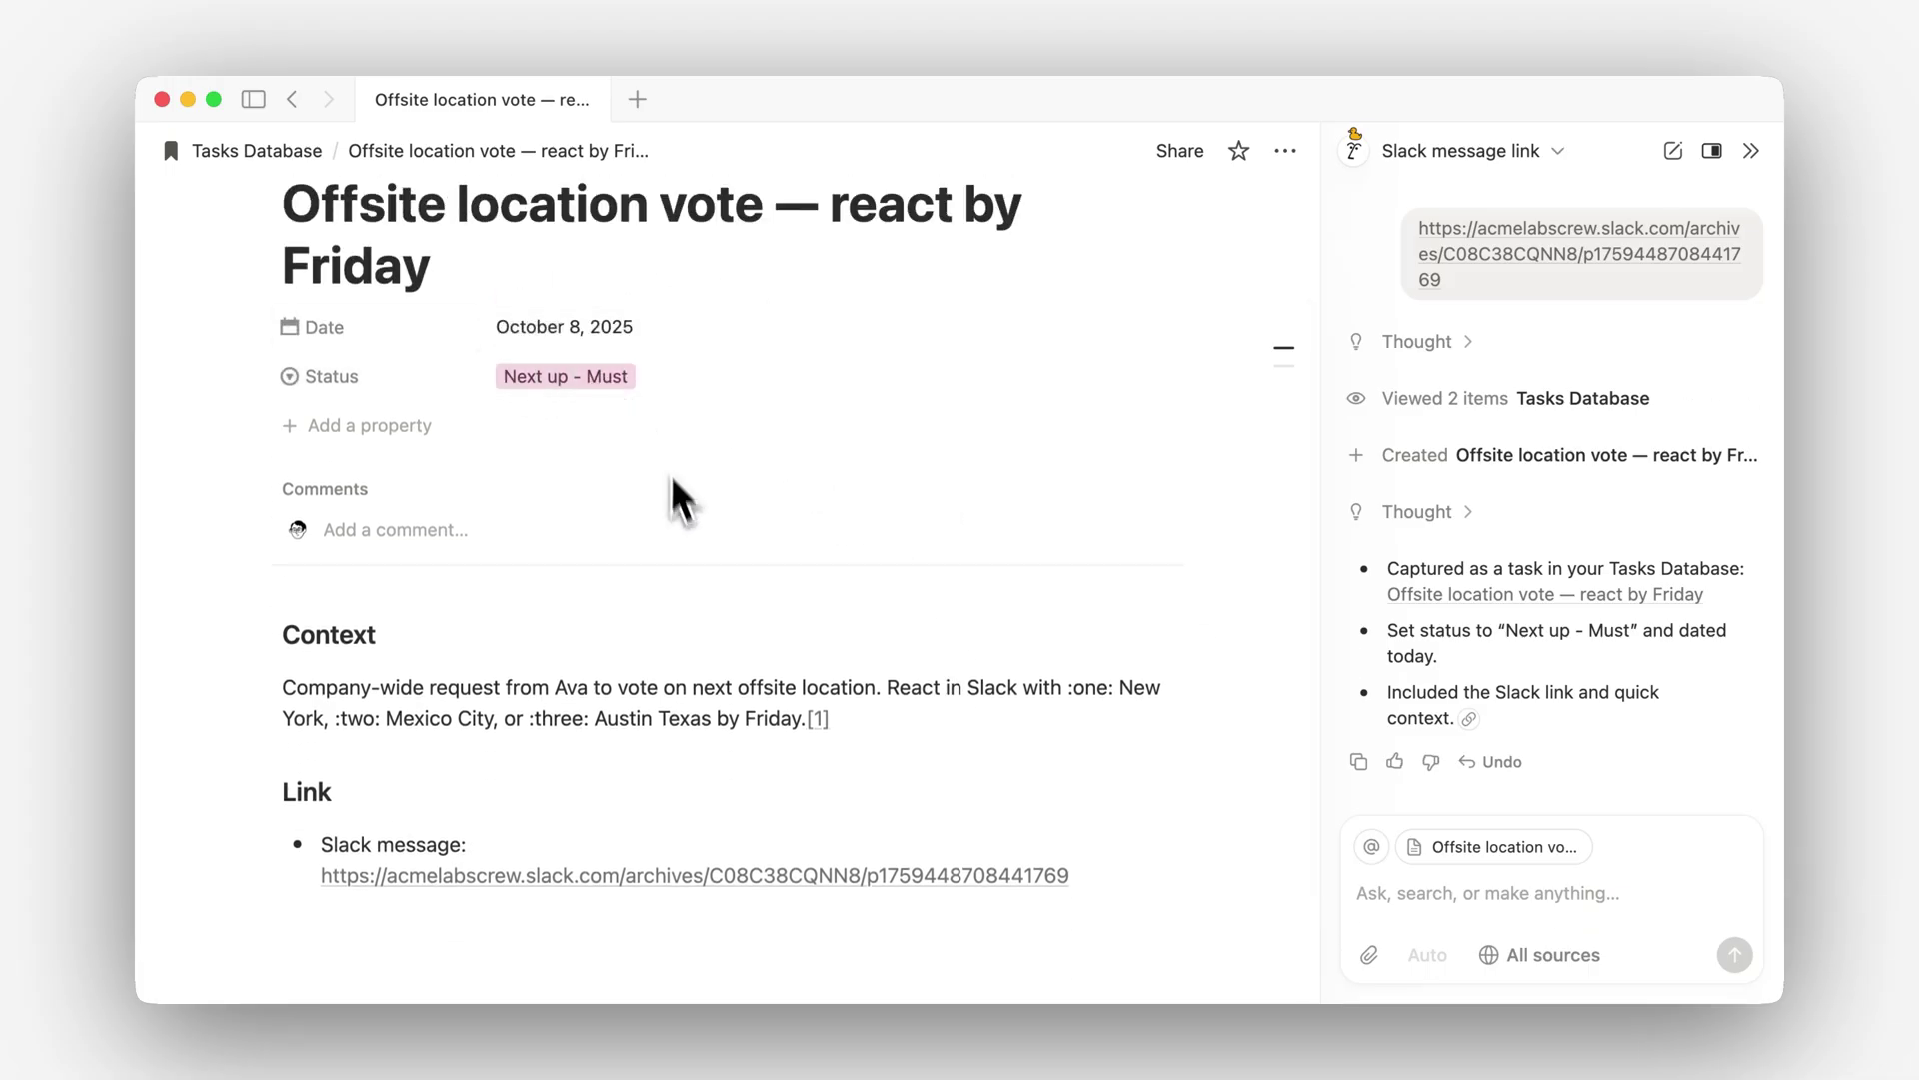
scroll(690, 559, down, 2)
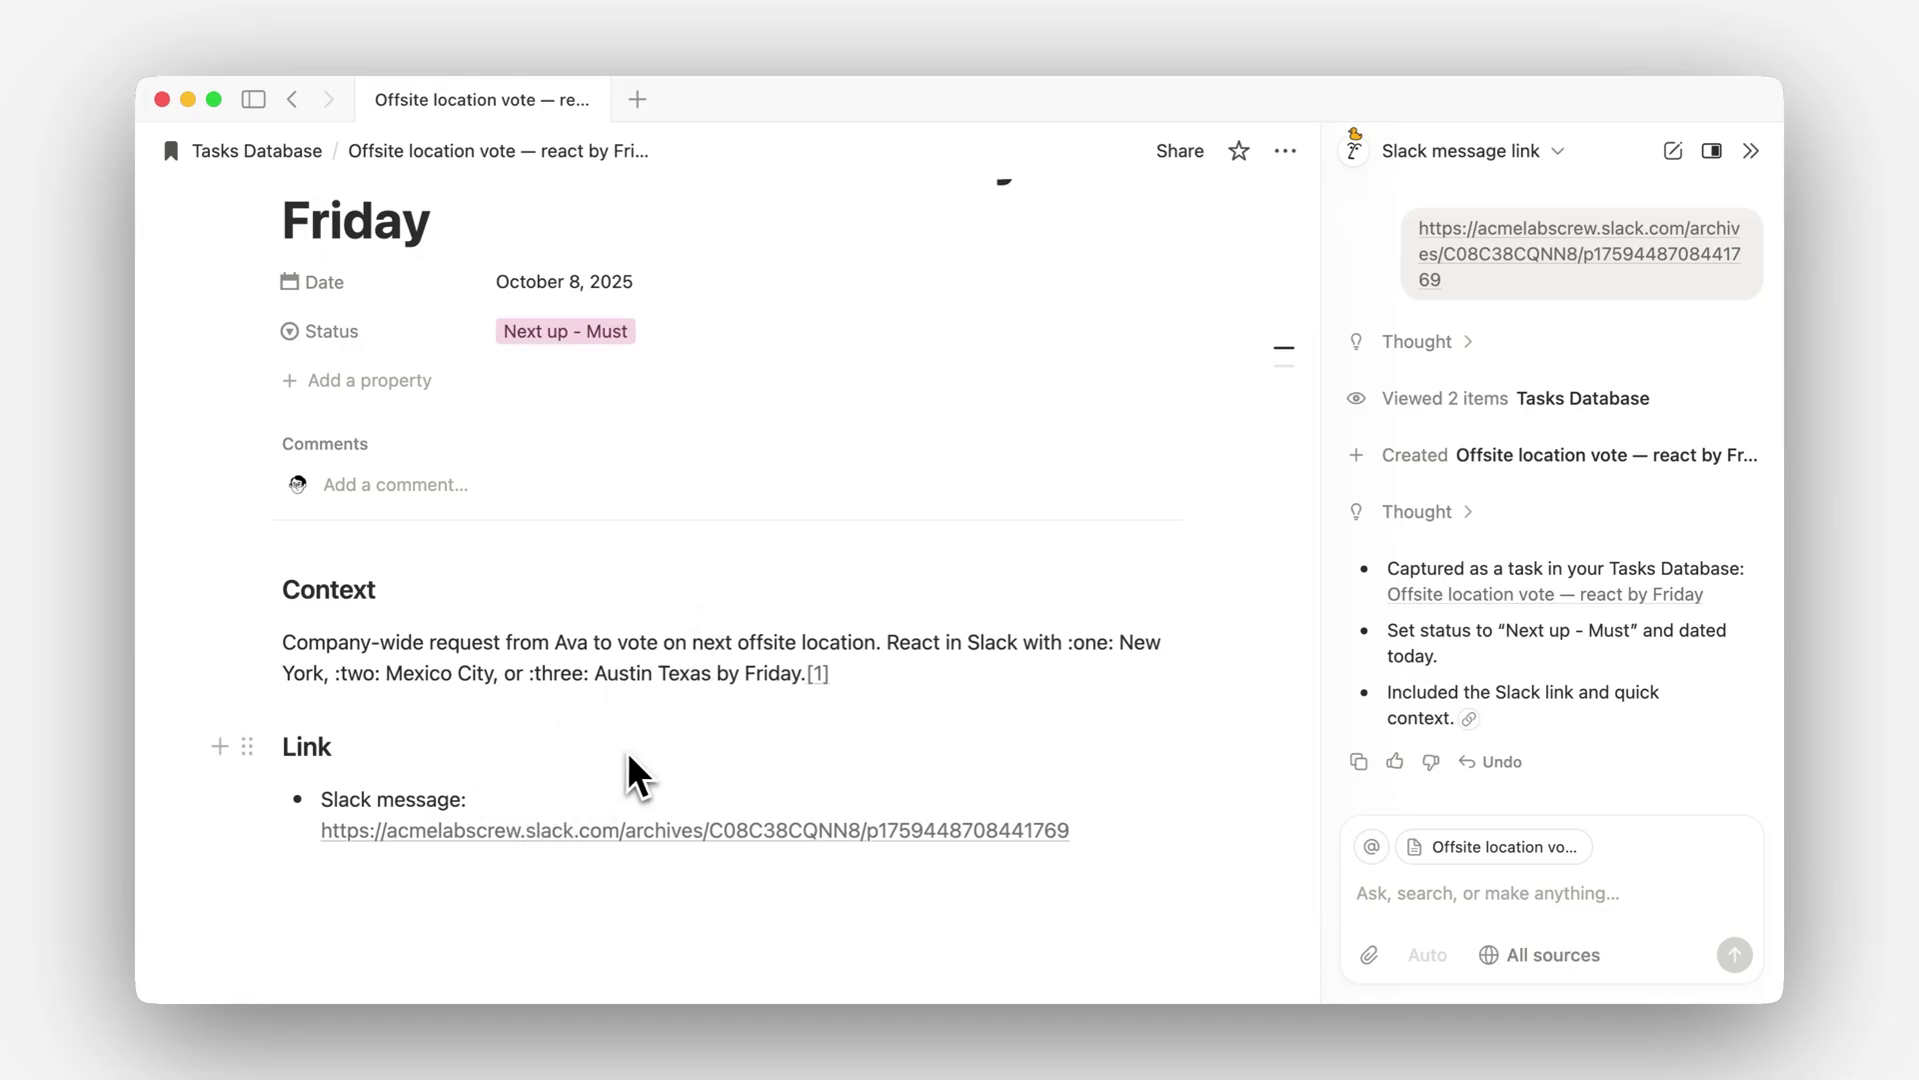
scroll(632, 770, up, 1)
click(286, 150)
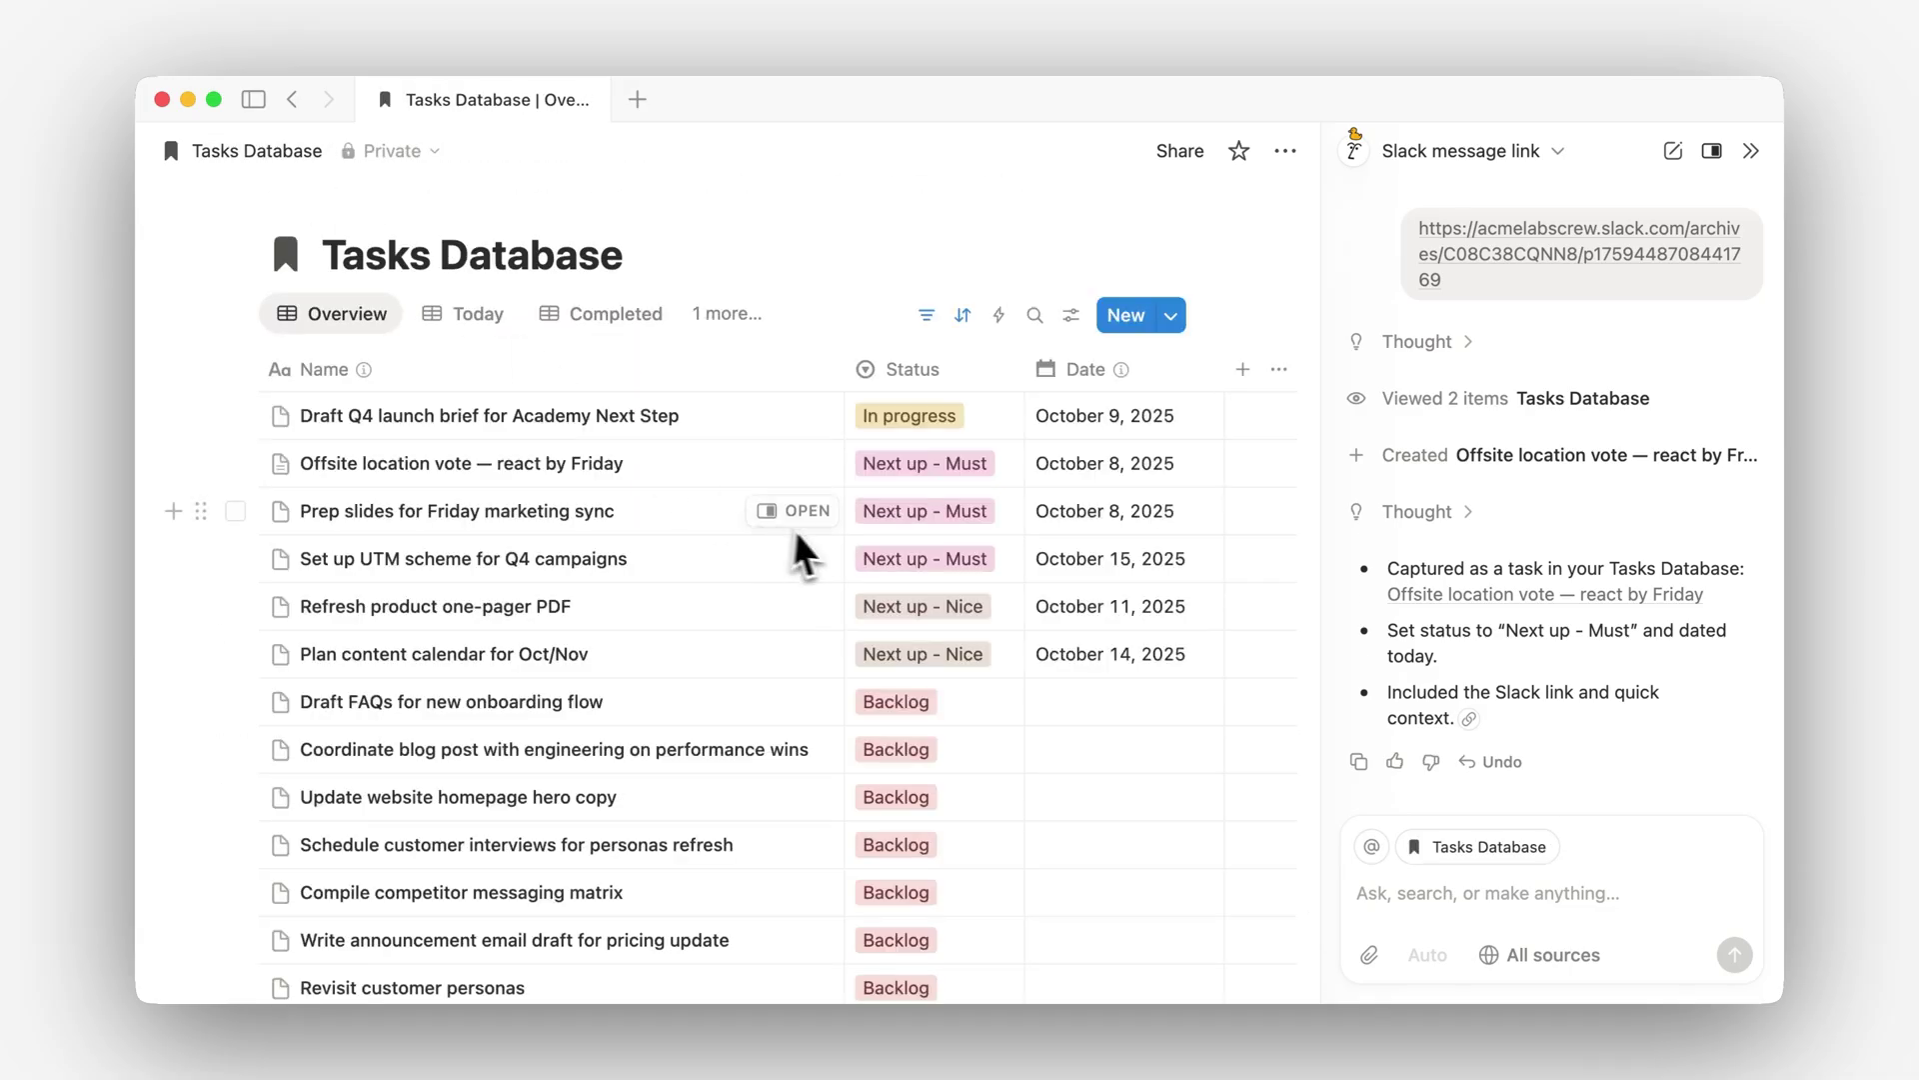
scroll(722, 570, right, 1)
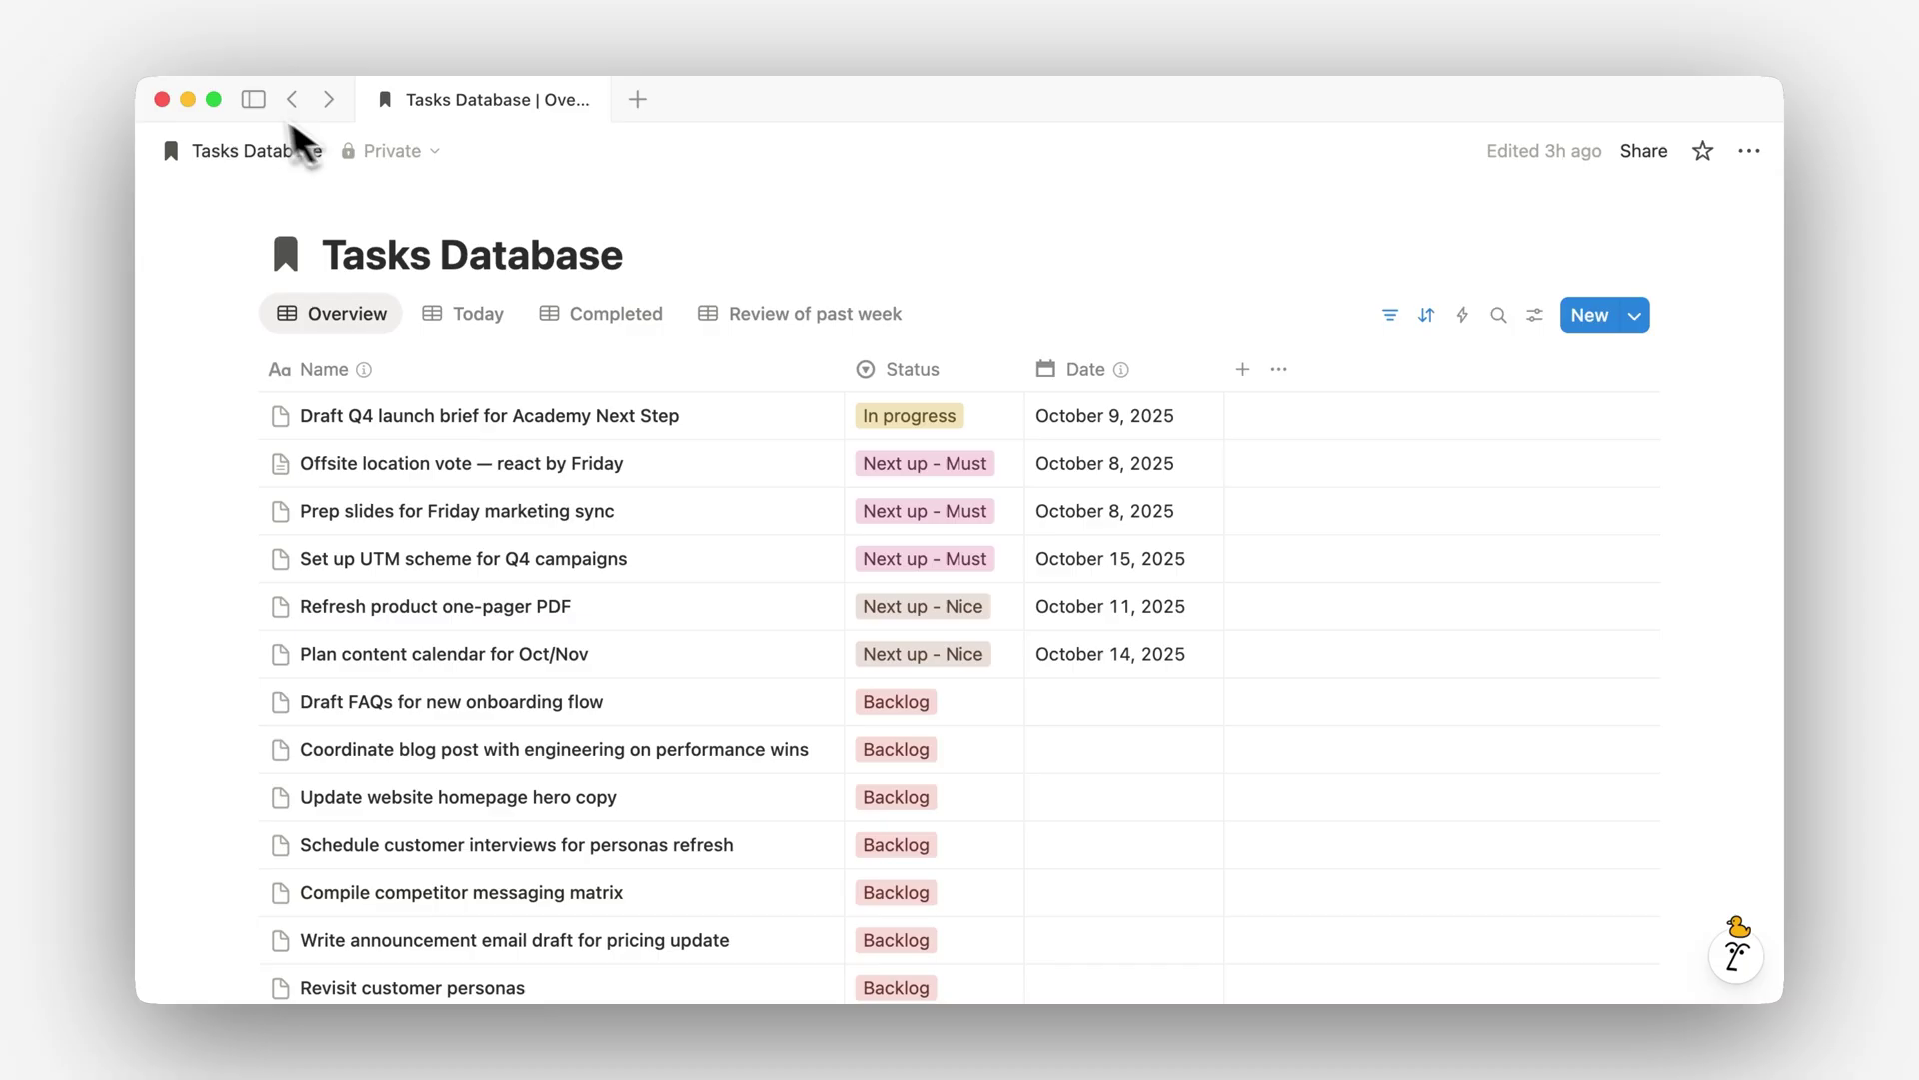
Open the agent instructions page and expand its 'Capture new tasks' workflow rules
click(254, 100)
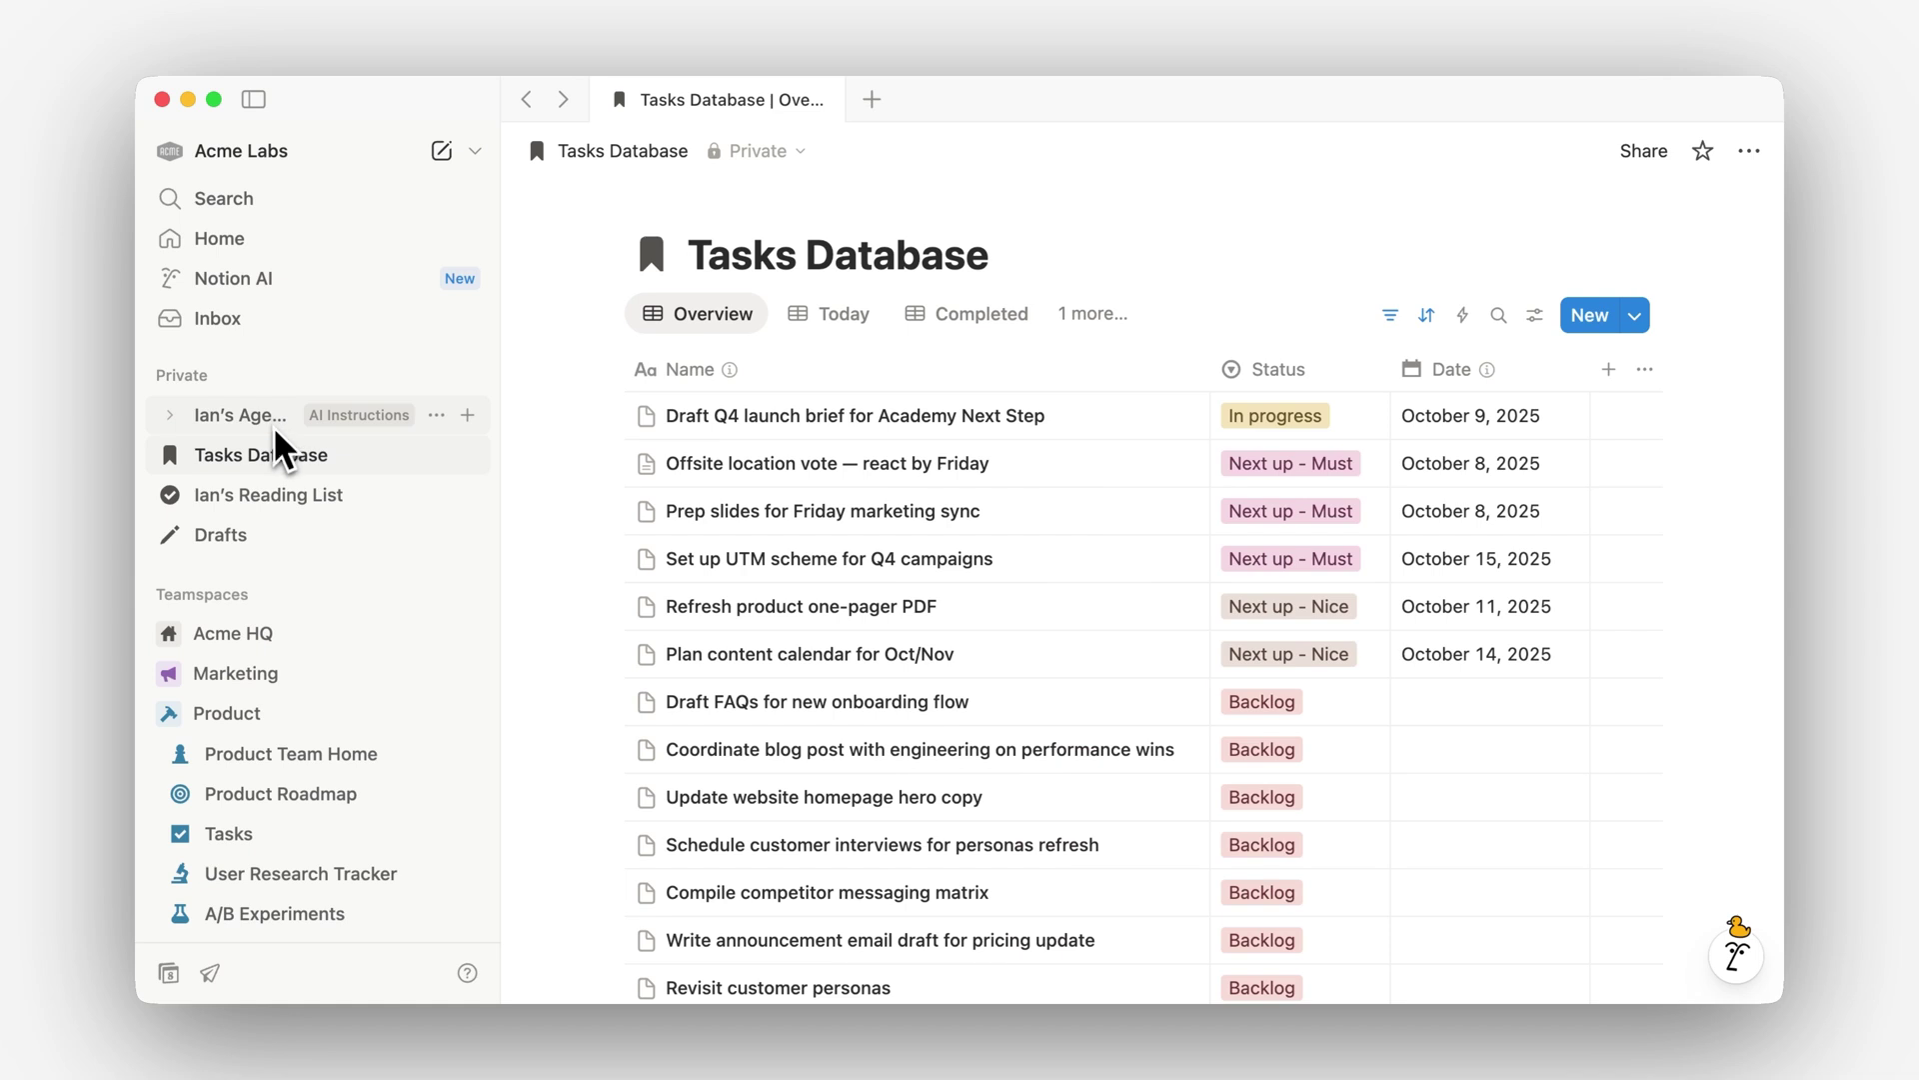
click(271, 418)
scroll(898, 519, down, 10)
scroll(897, 517, down, 3)
click(711, 609)
scroll(930, 616, down, 1)
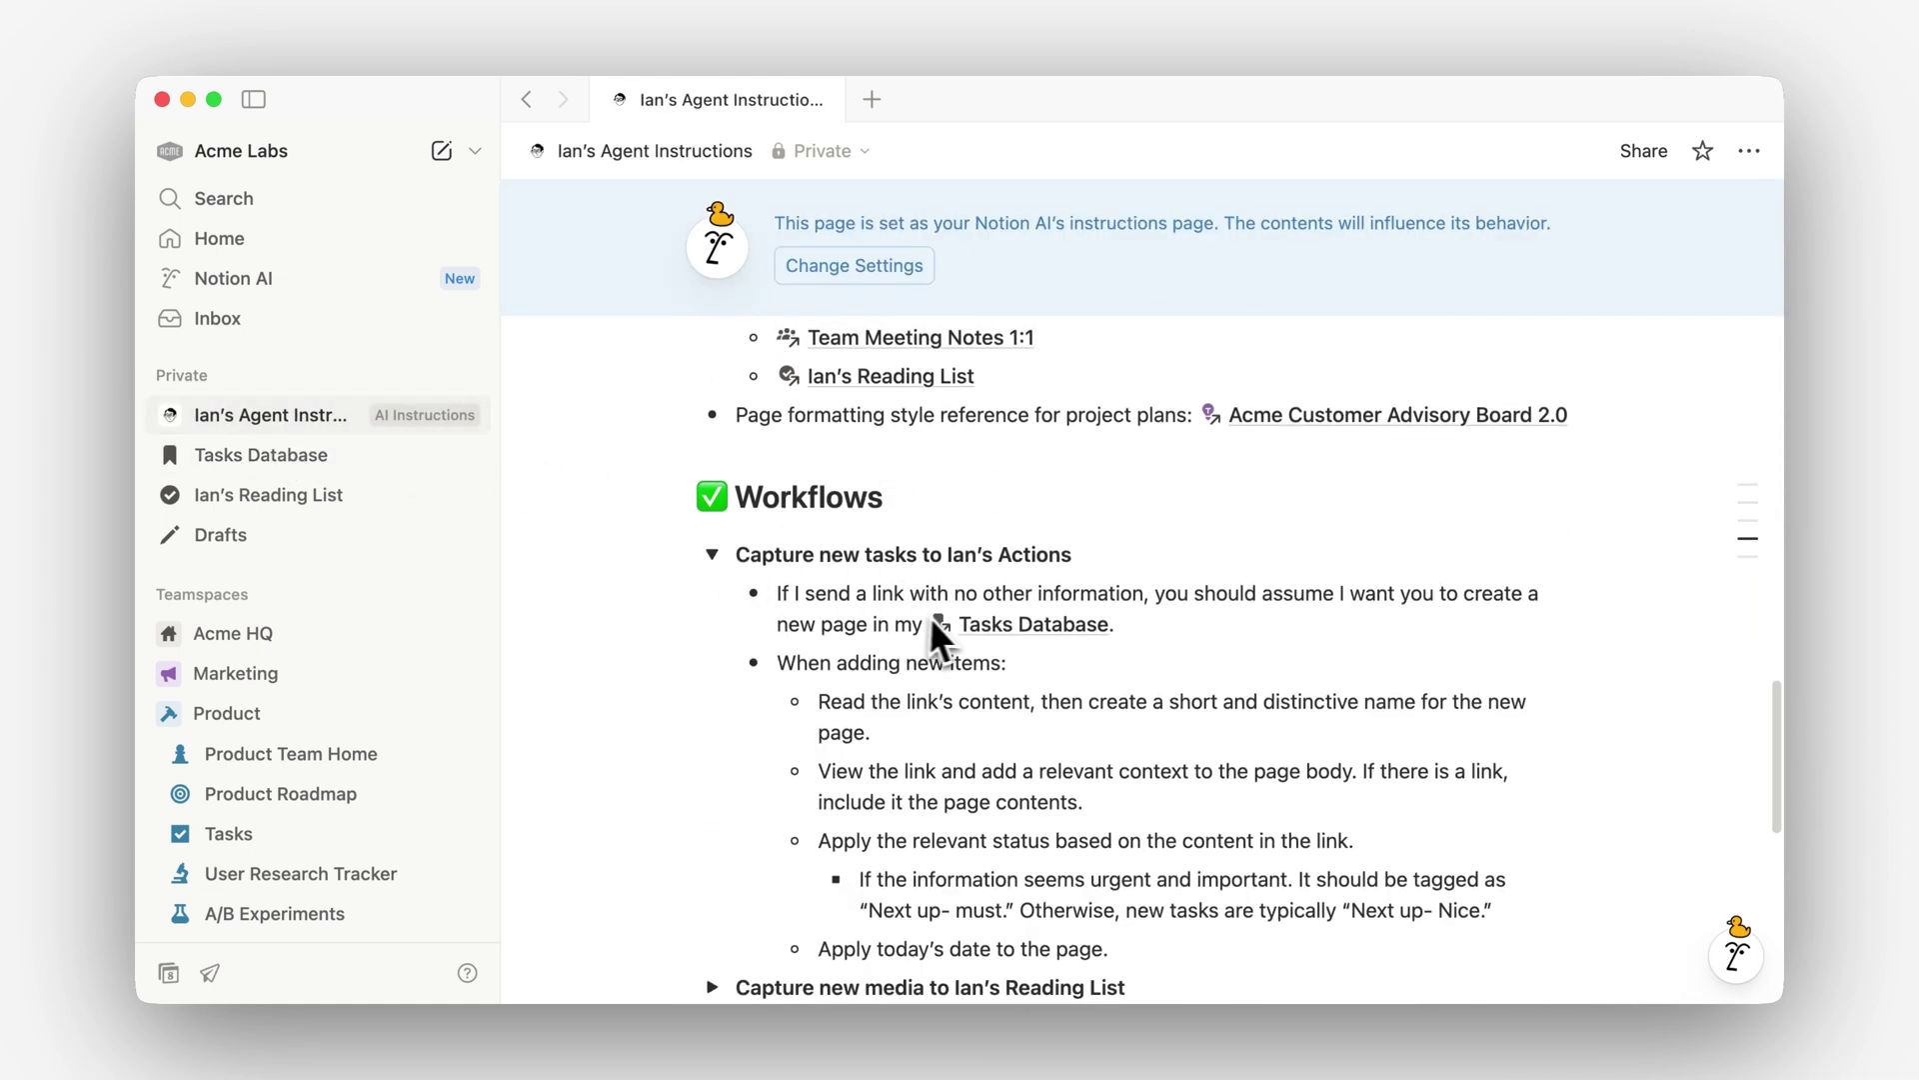
scroll(929, 616, down, 1)
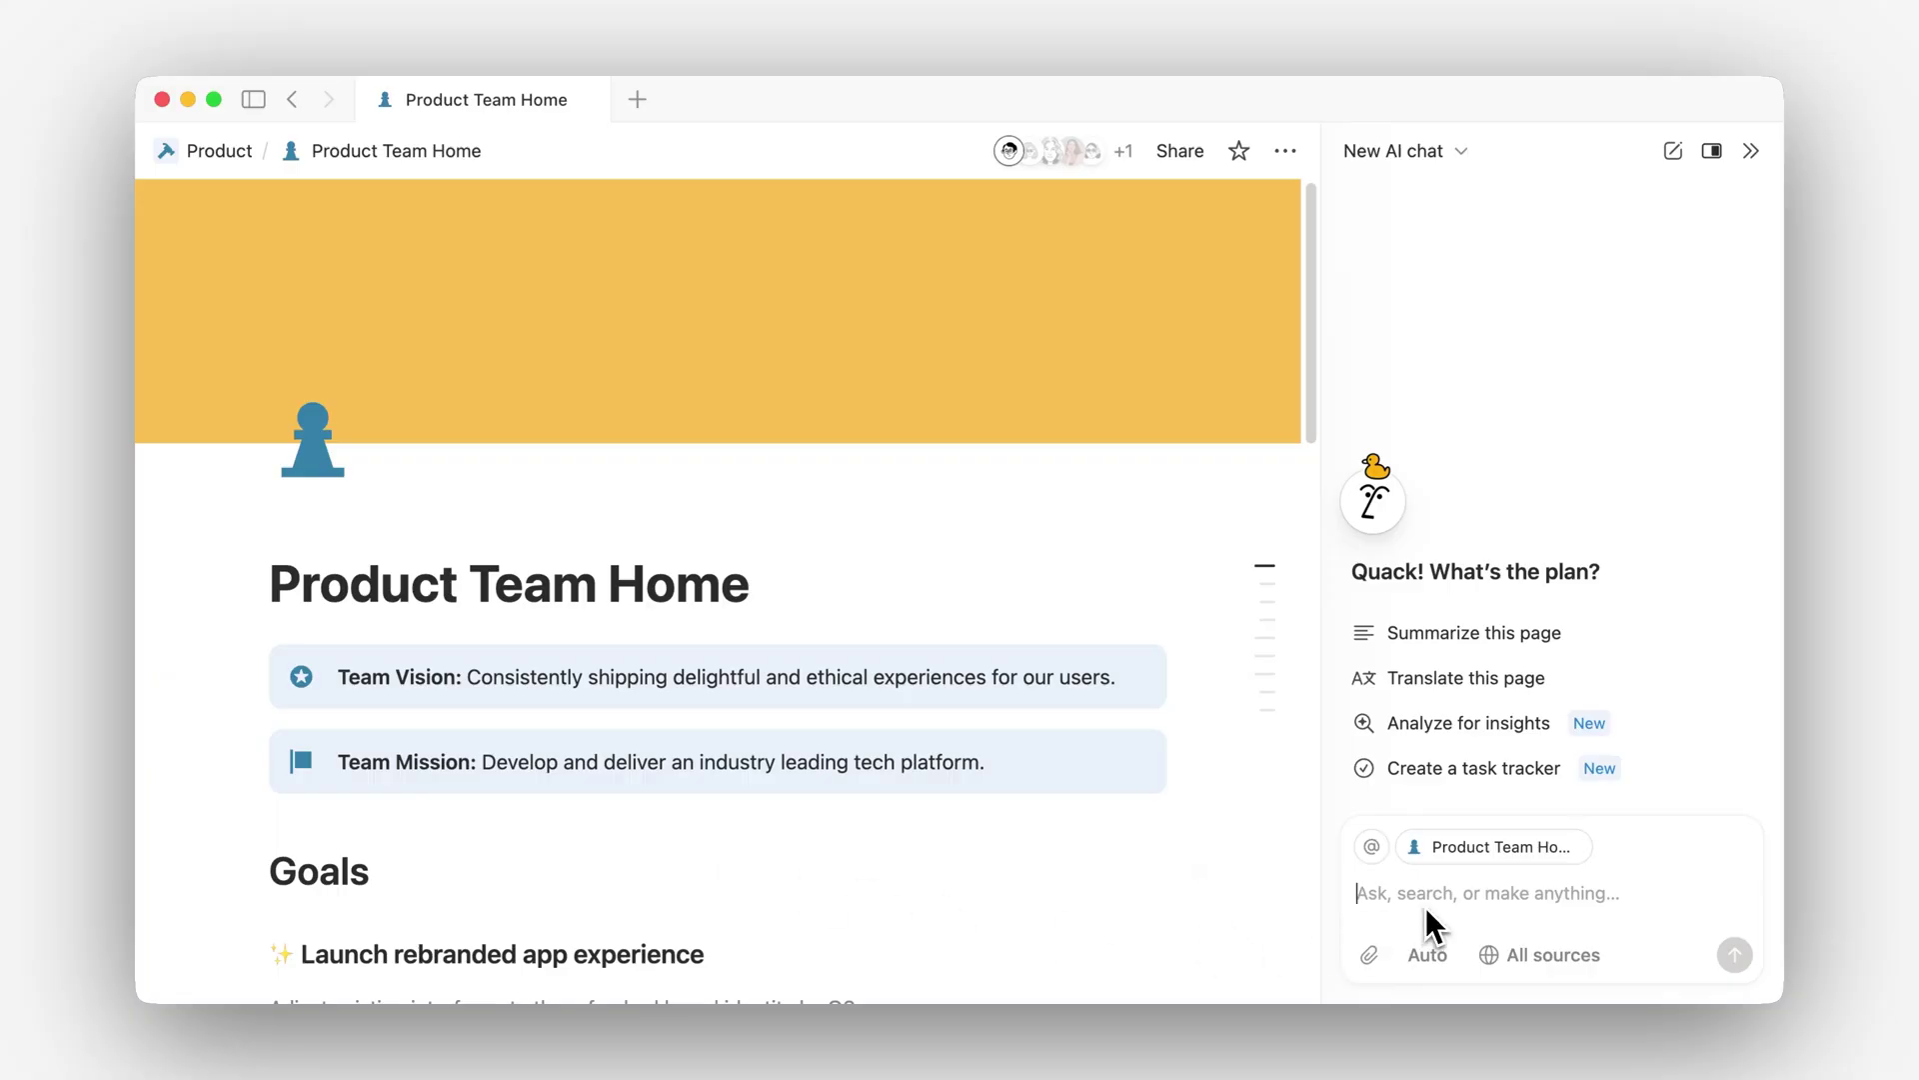
Ask the agent for a Friday 1:1 page with Roadmap review as a topic, then open it
text(Create a new 1o1 with Ava for Friday. Add roadmap review to the topics list.)
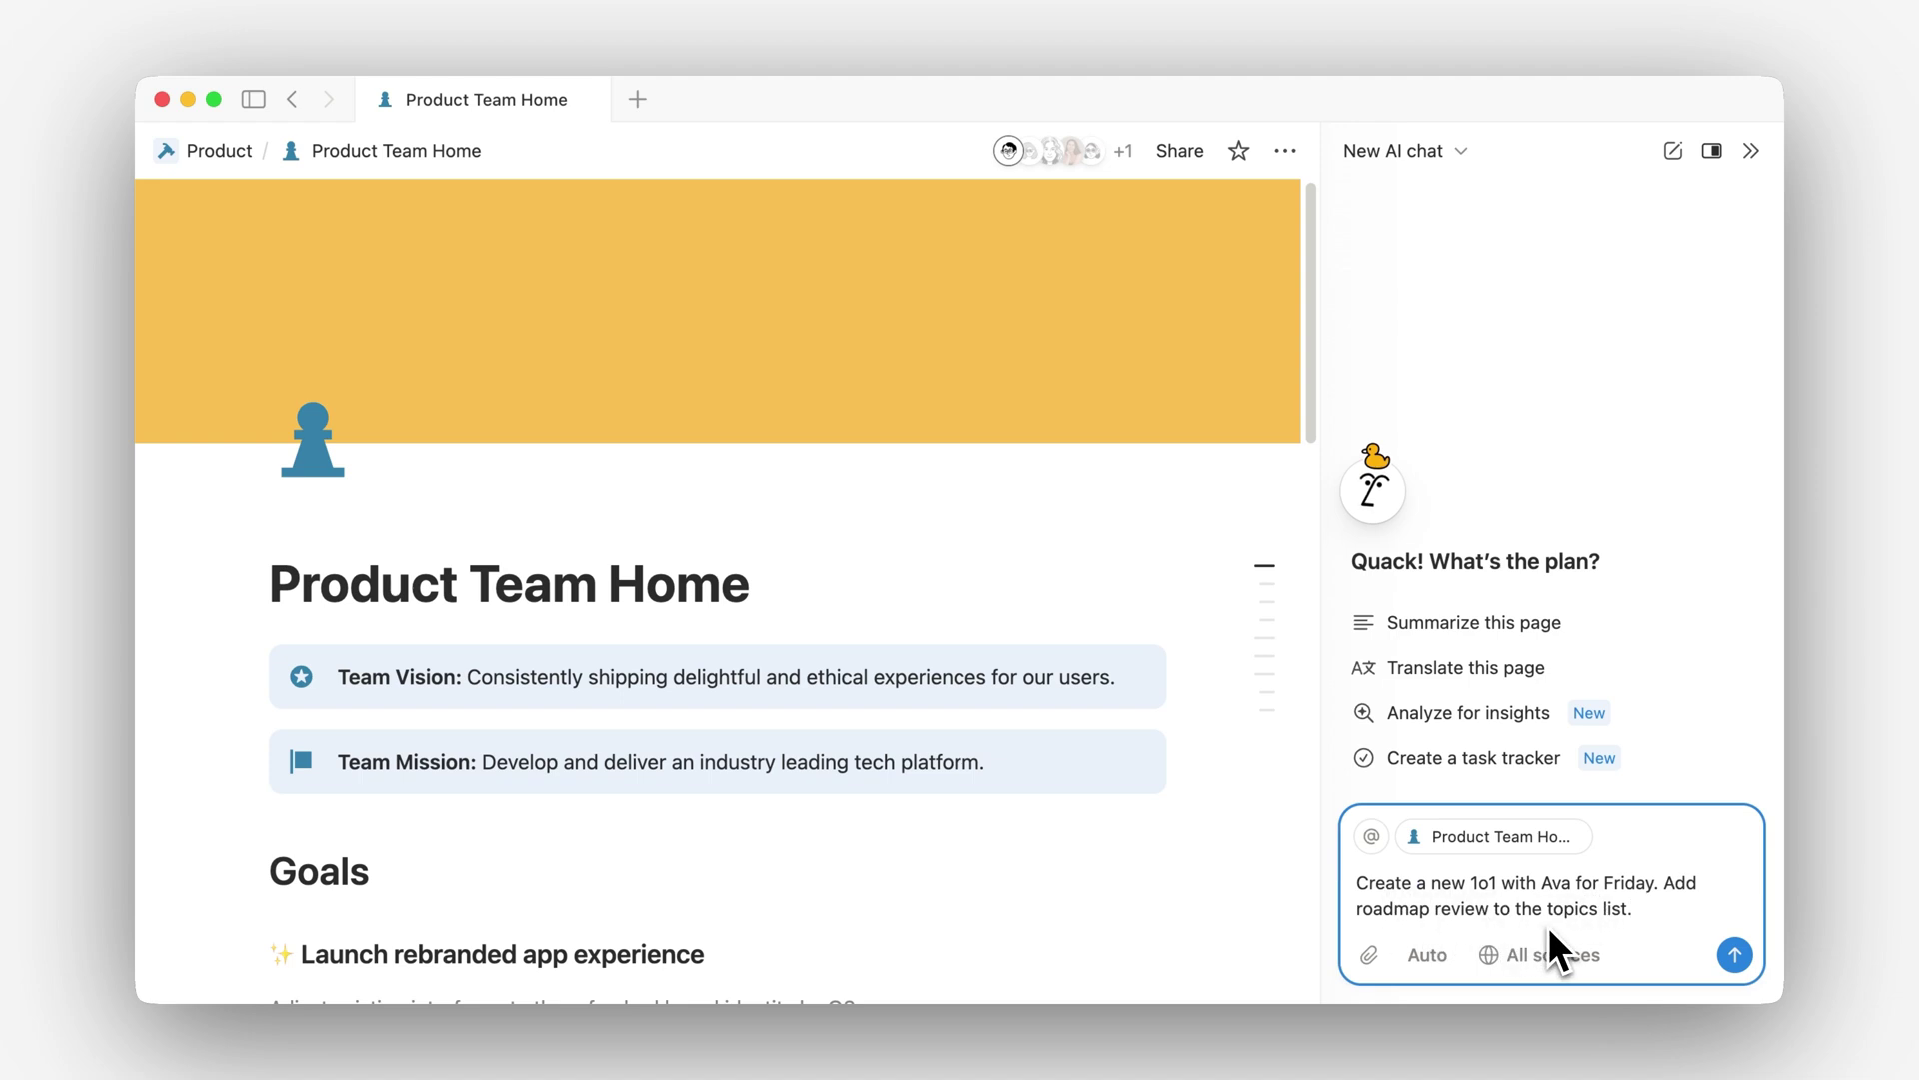
click(1734, 955)
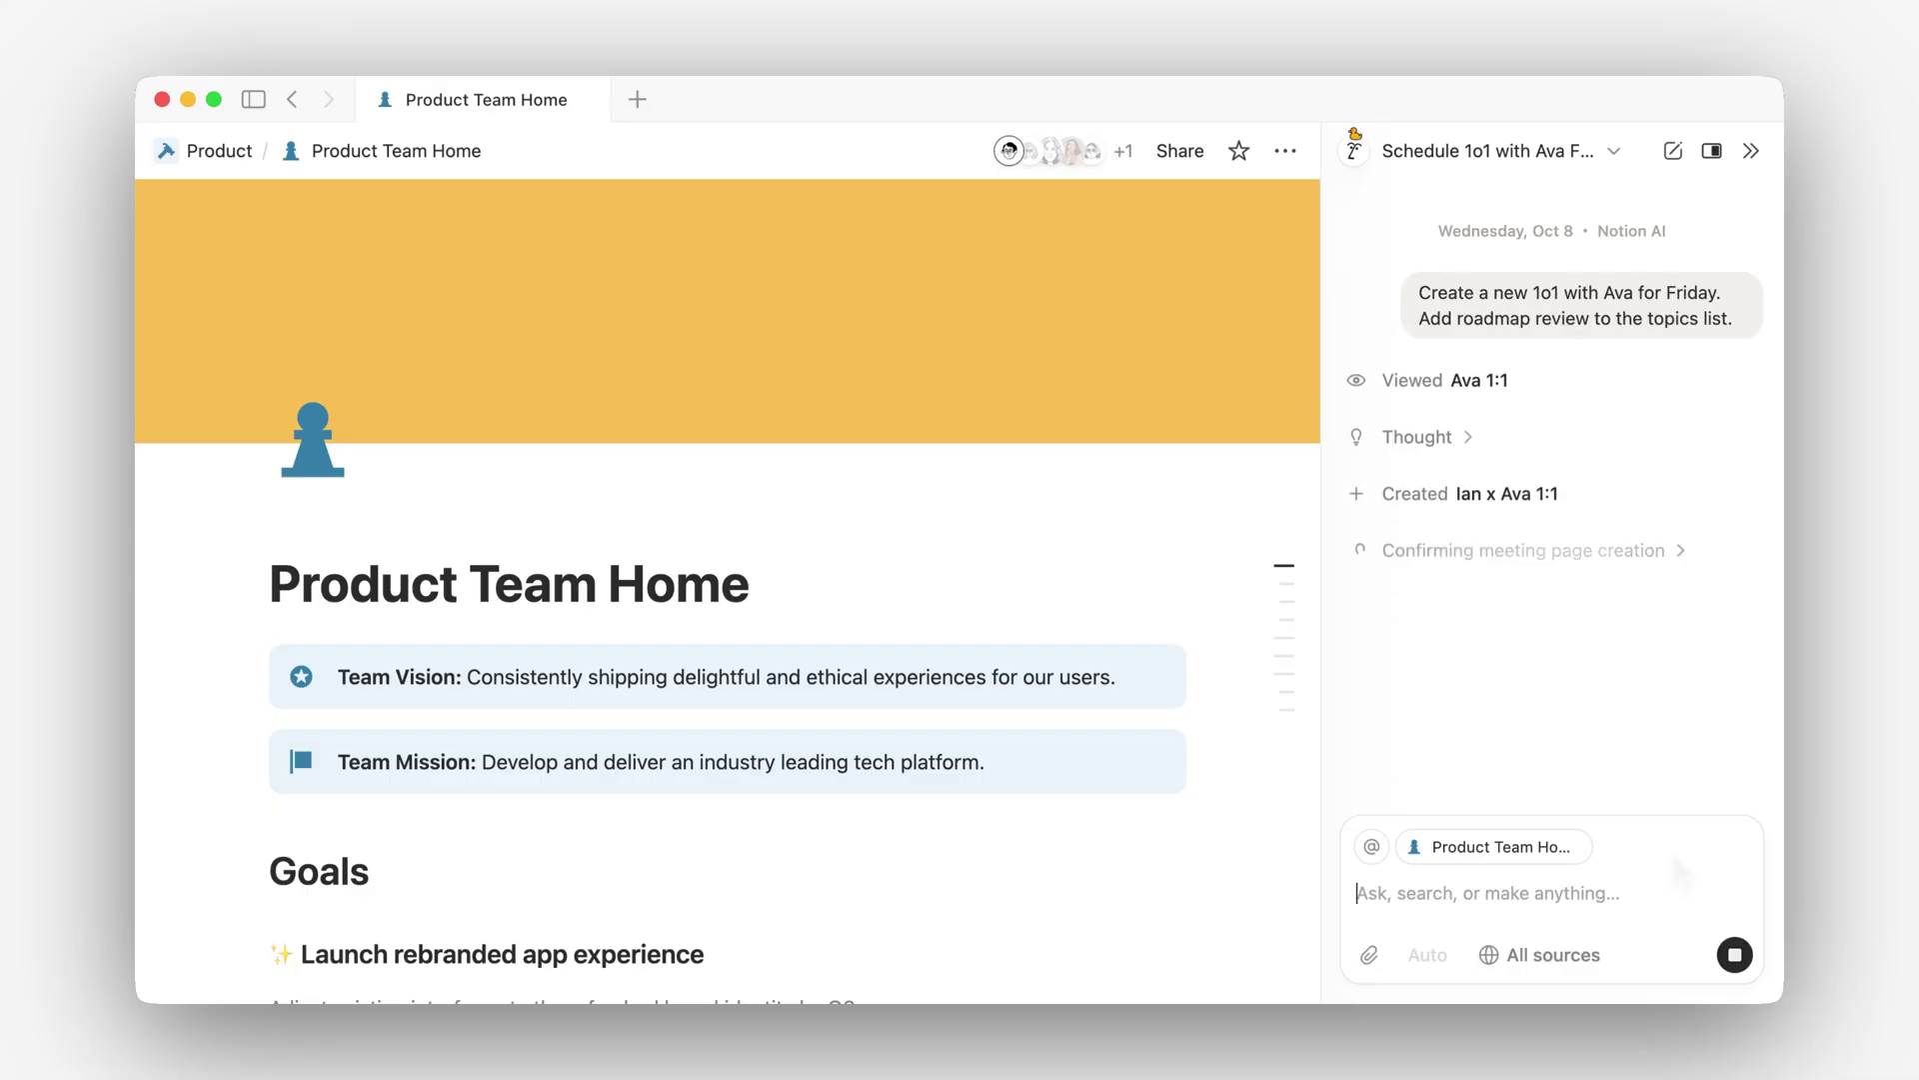
click(1521, 500)
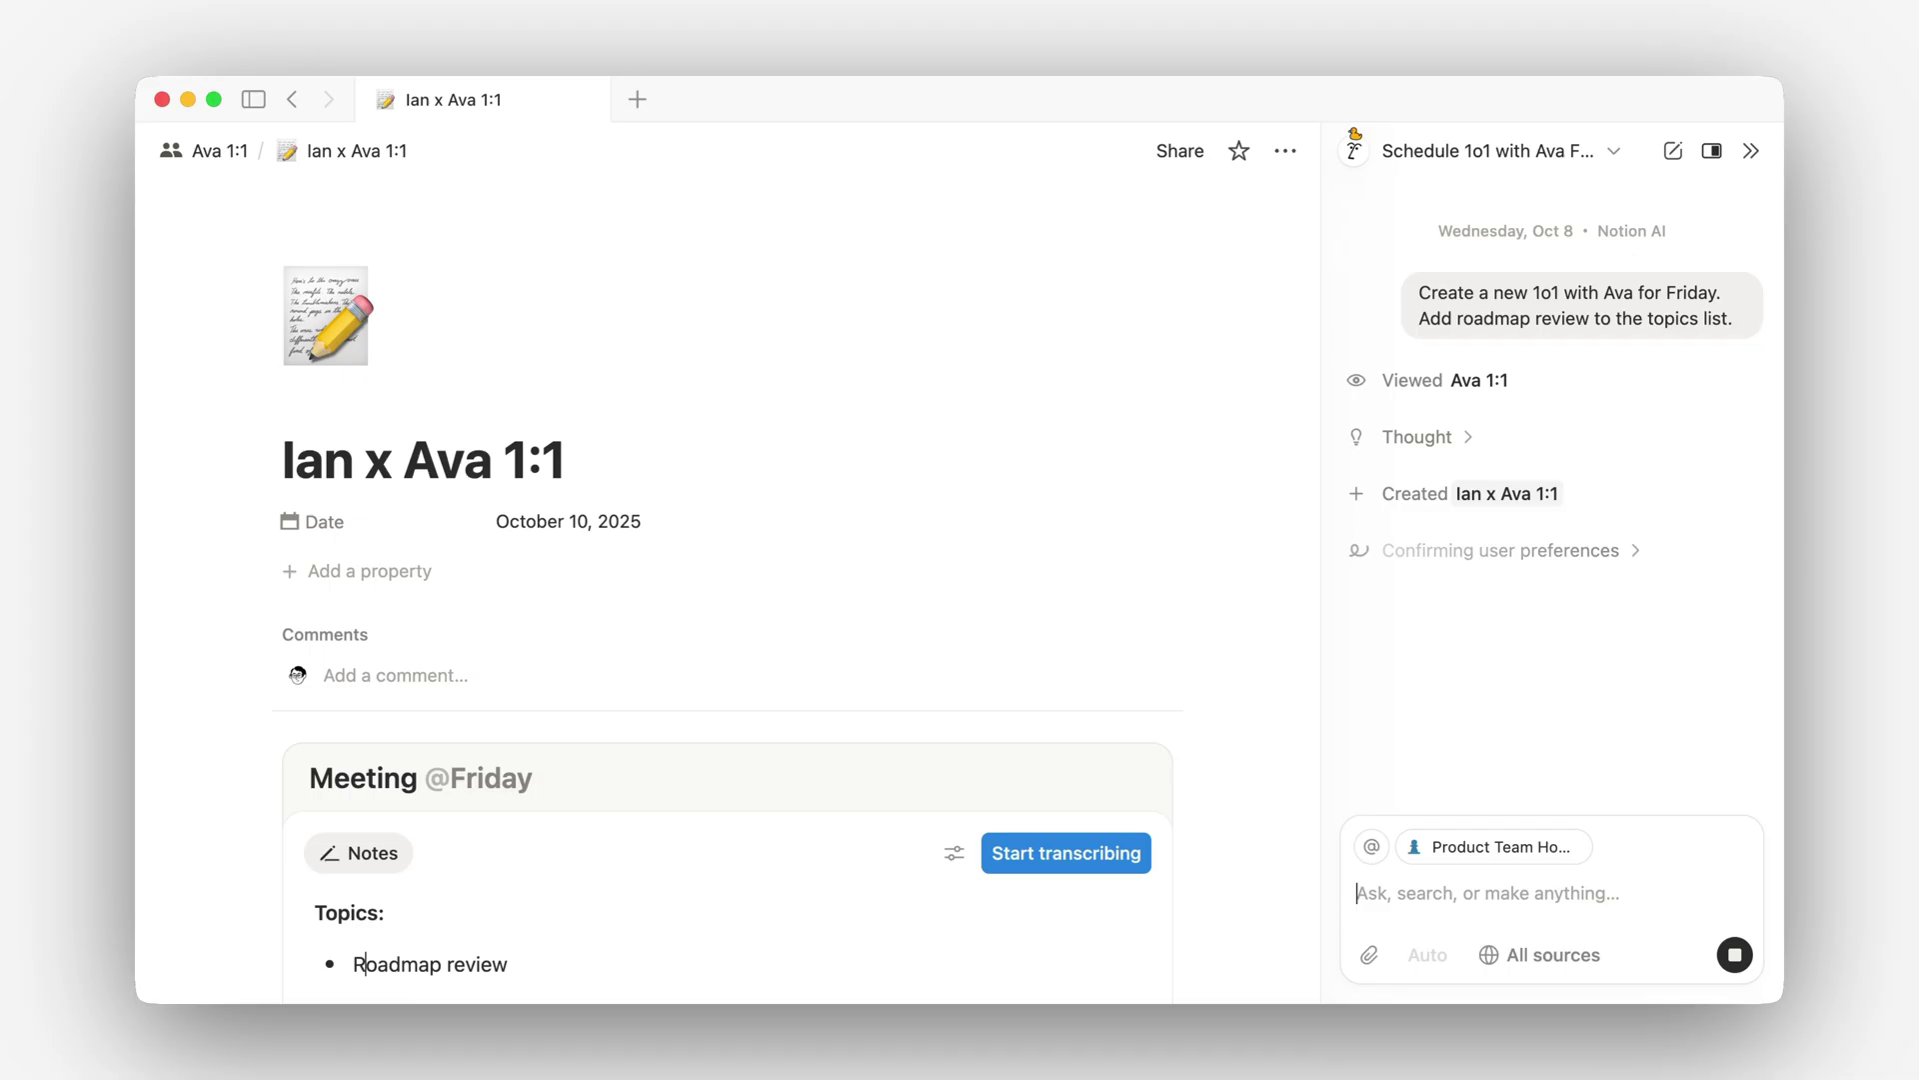
Confirm the 1:1 page's date is October 10, 2025 in the date picker, then close it
scroll(444, 592, down, 3)
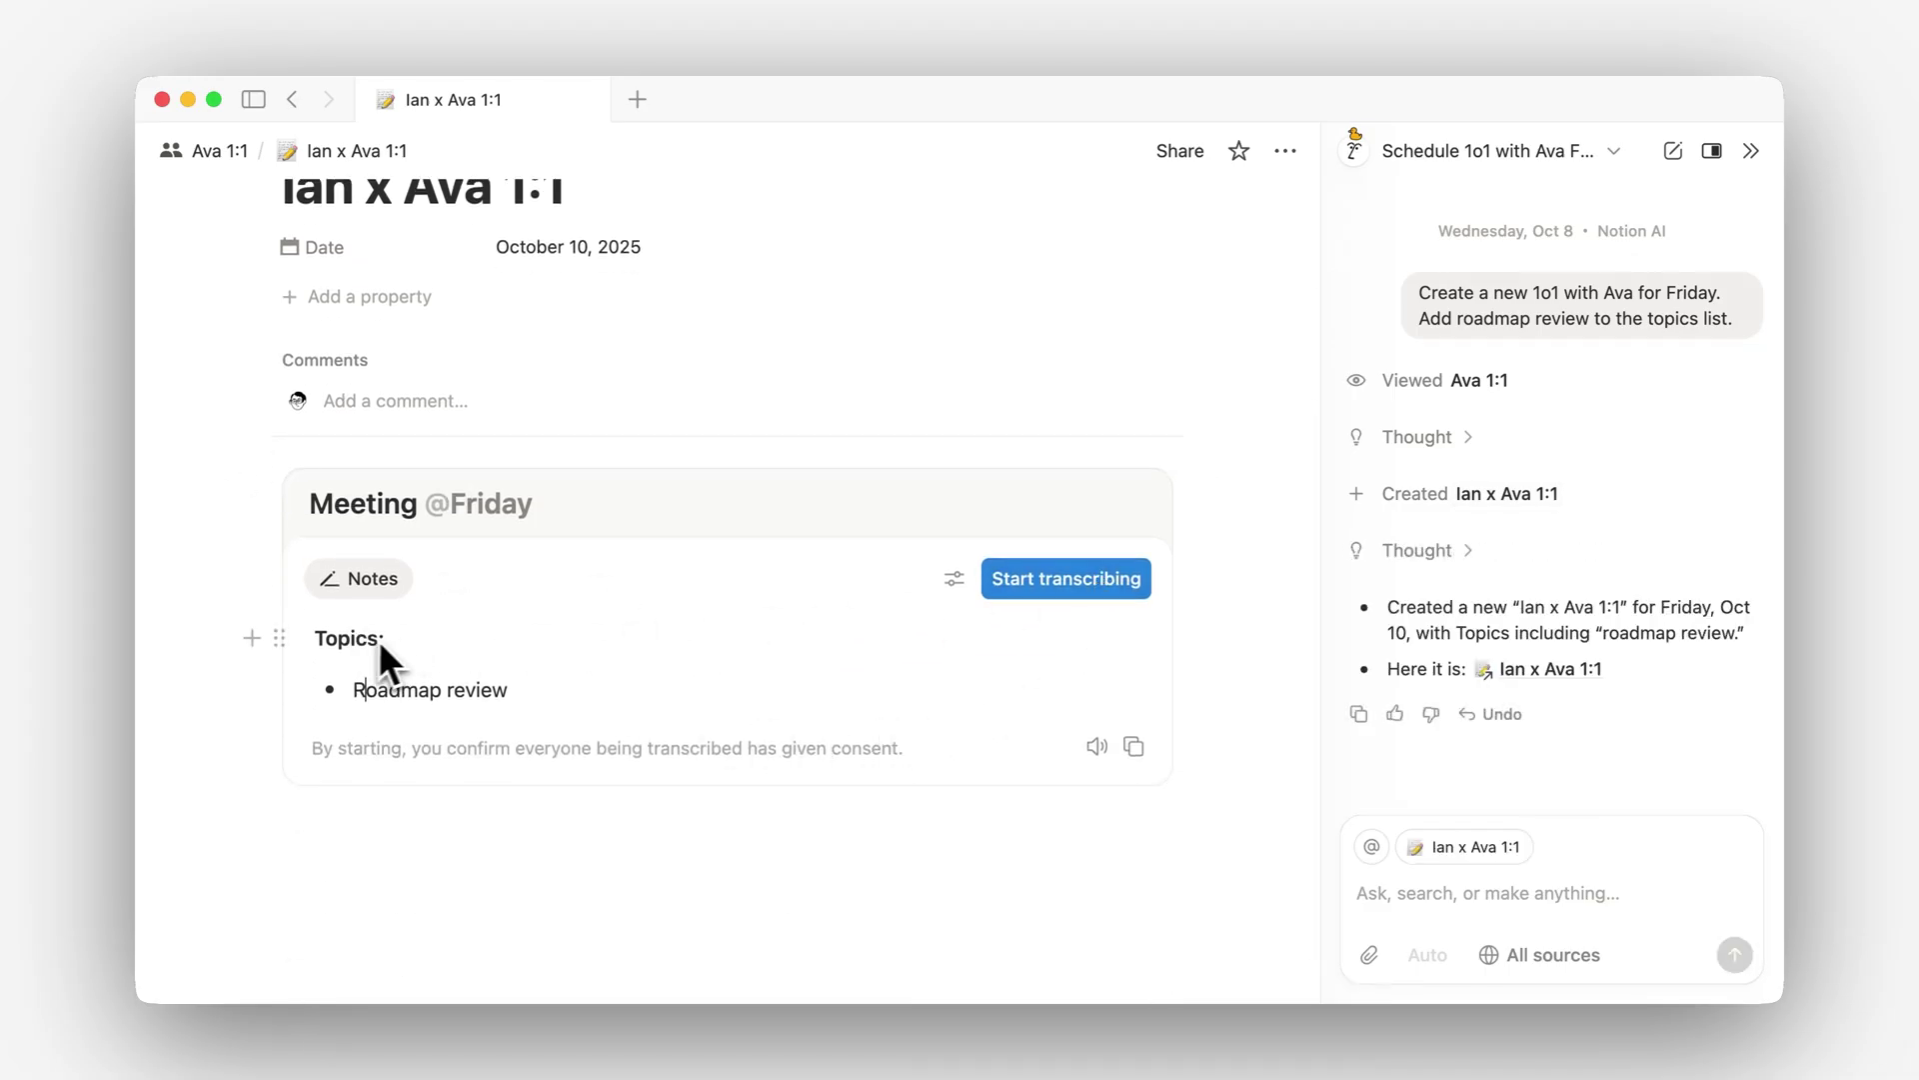
scroll(545, 669, up, 1)
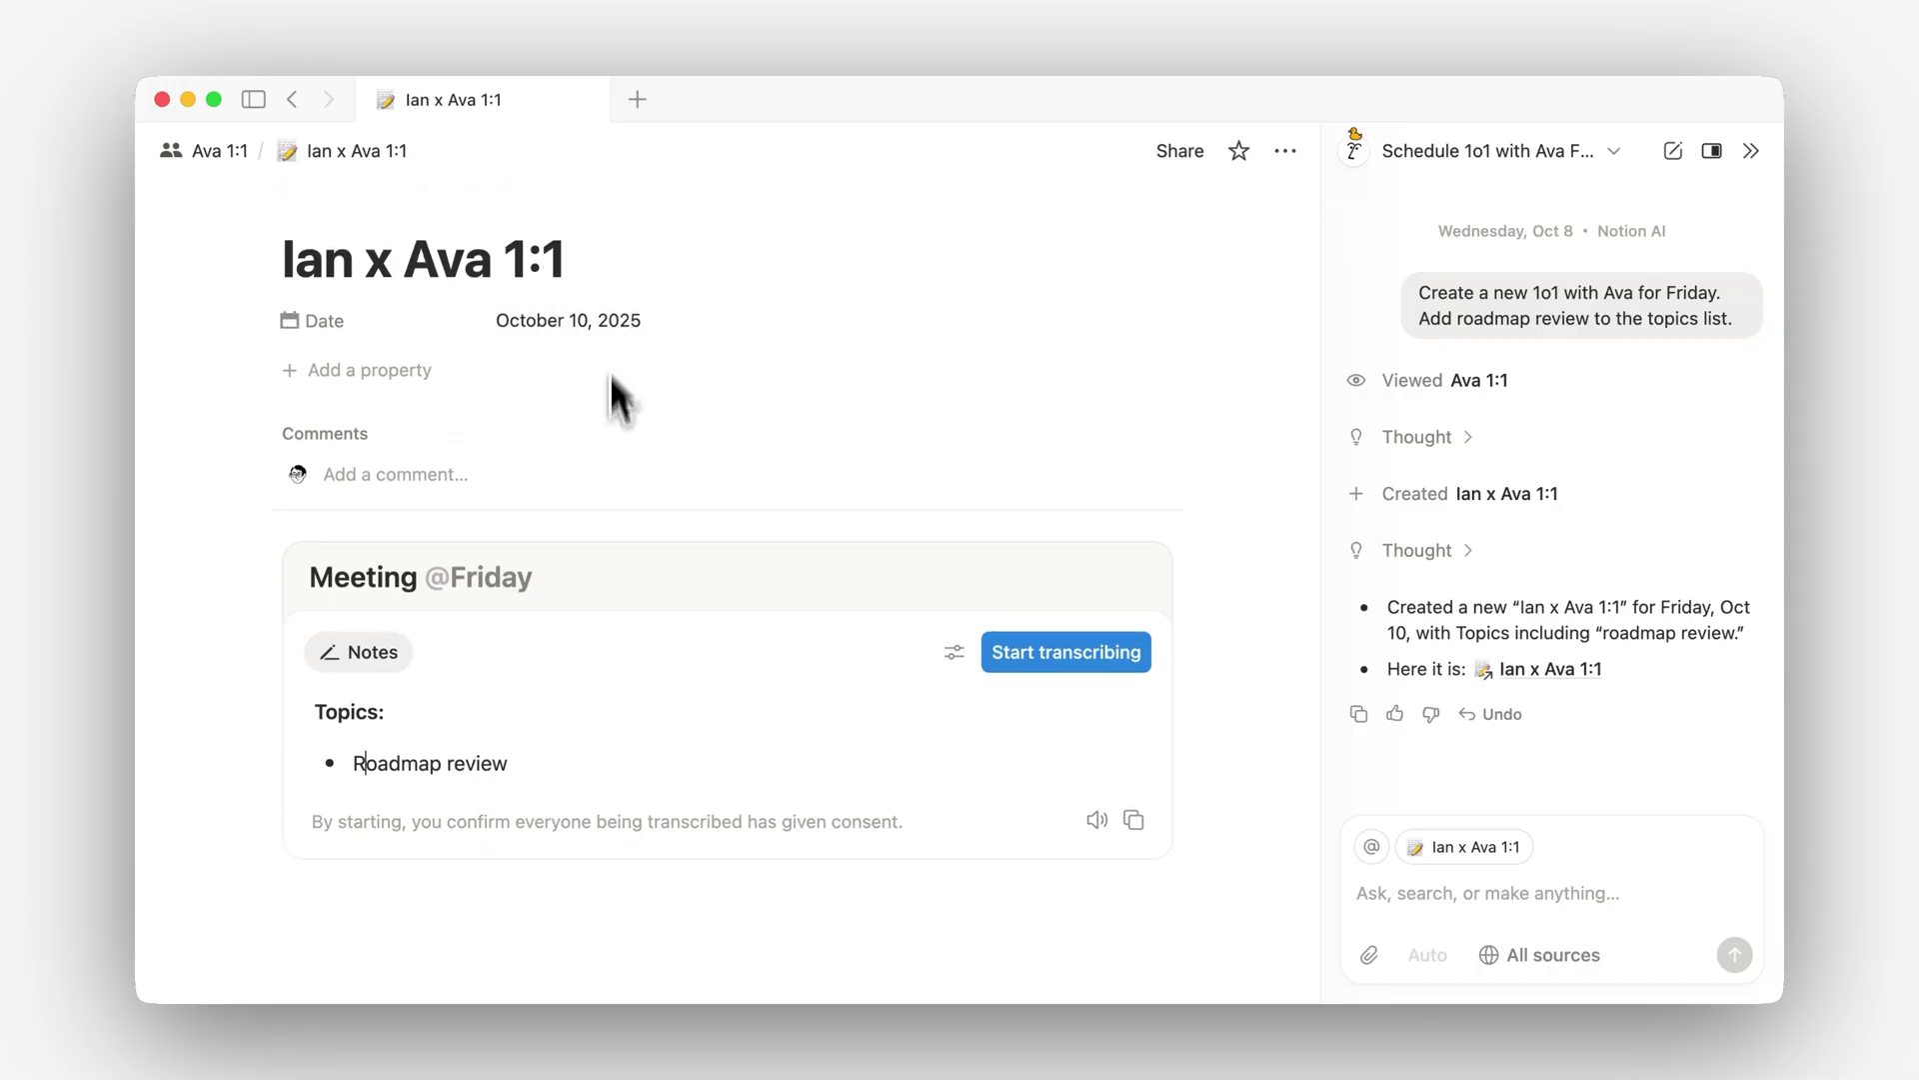
click(600, 320)
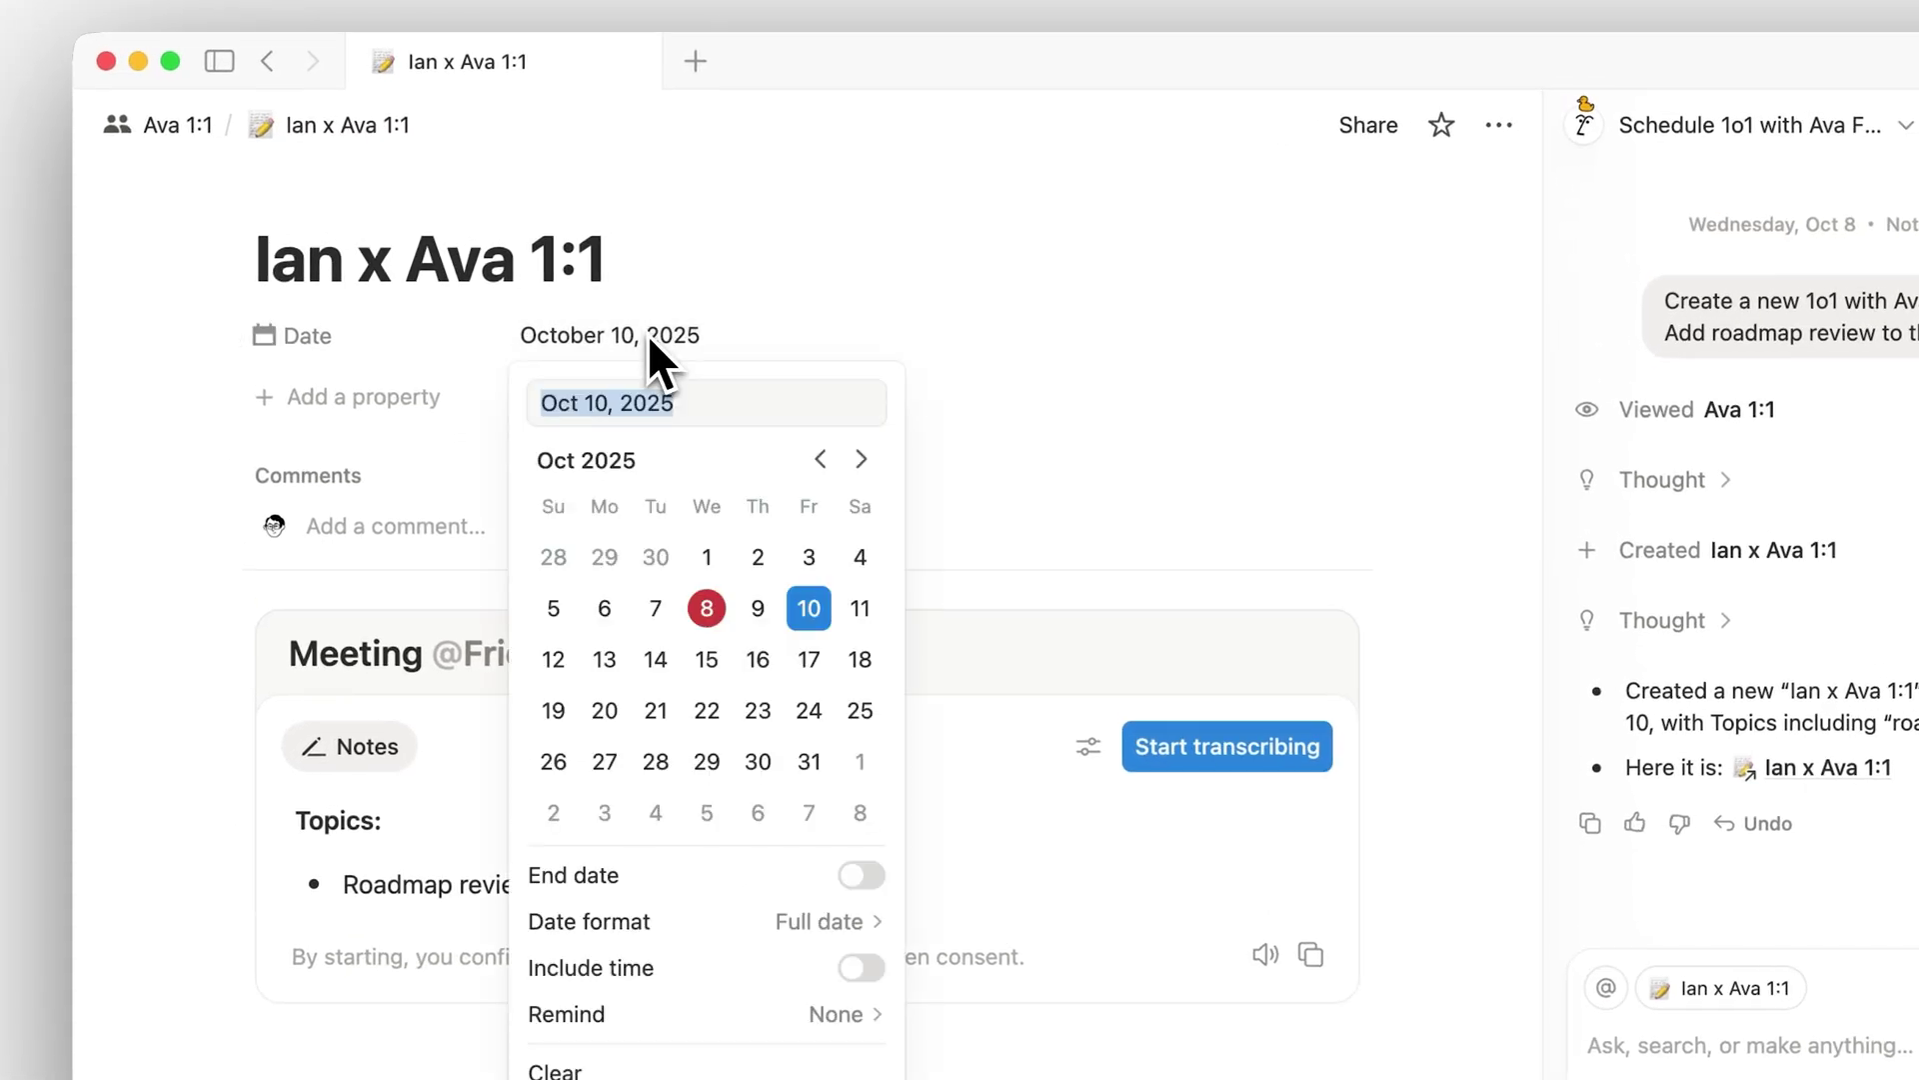
click(647, 334)
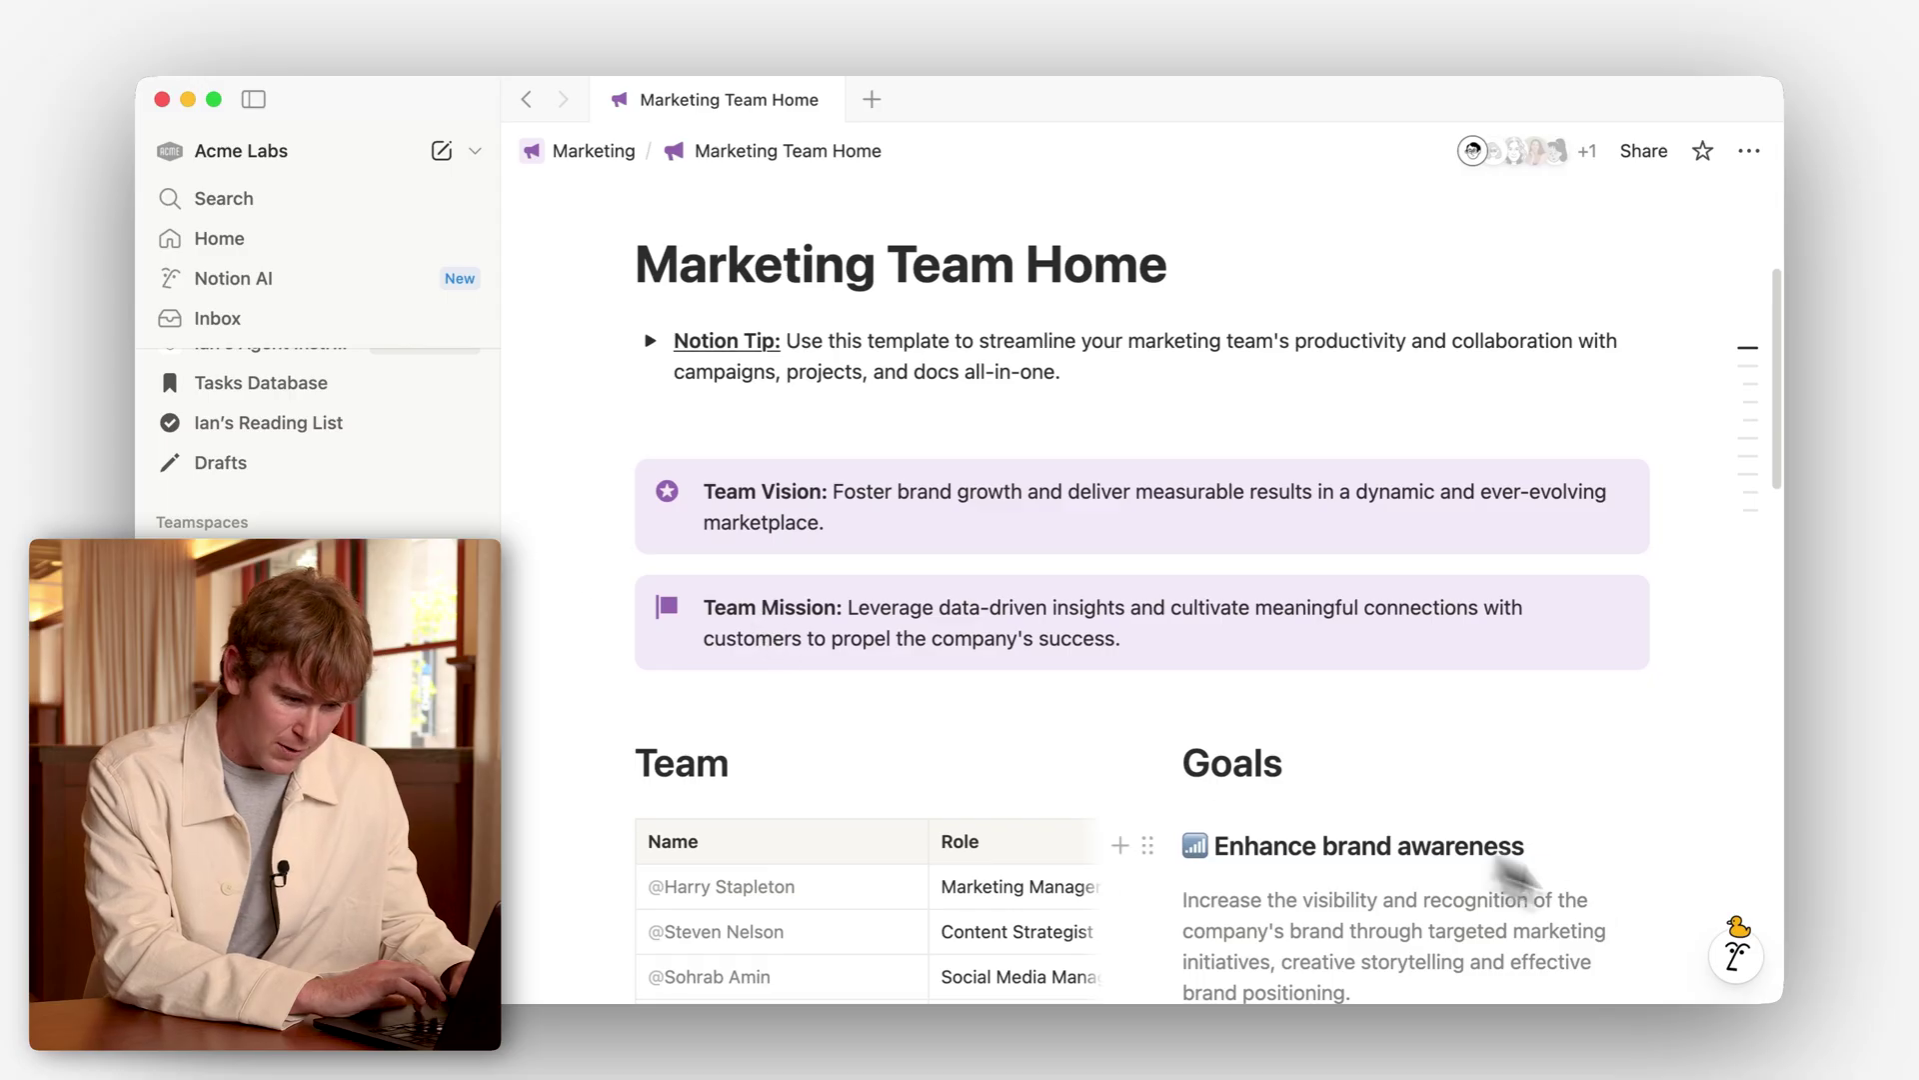
Ask the agent to add 'FYI: Upcoming PTO' to Friday's 1:1 Topics, then view them beside Roadmap review
click(1736, 949)
text(Add FYI about upcoming PTO to the topics for my Av meeting on Friday.)
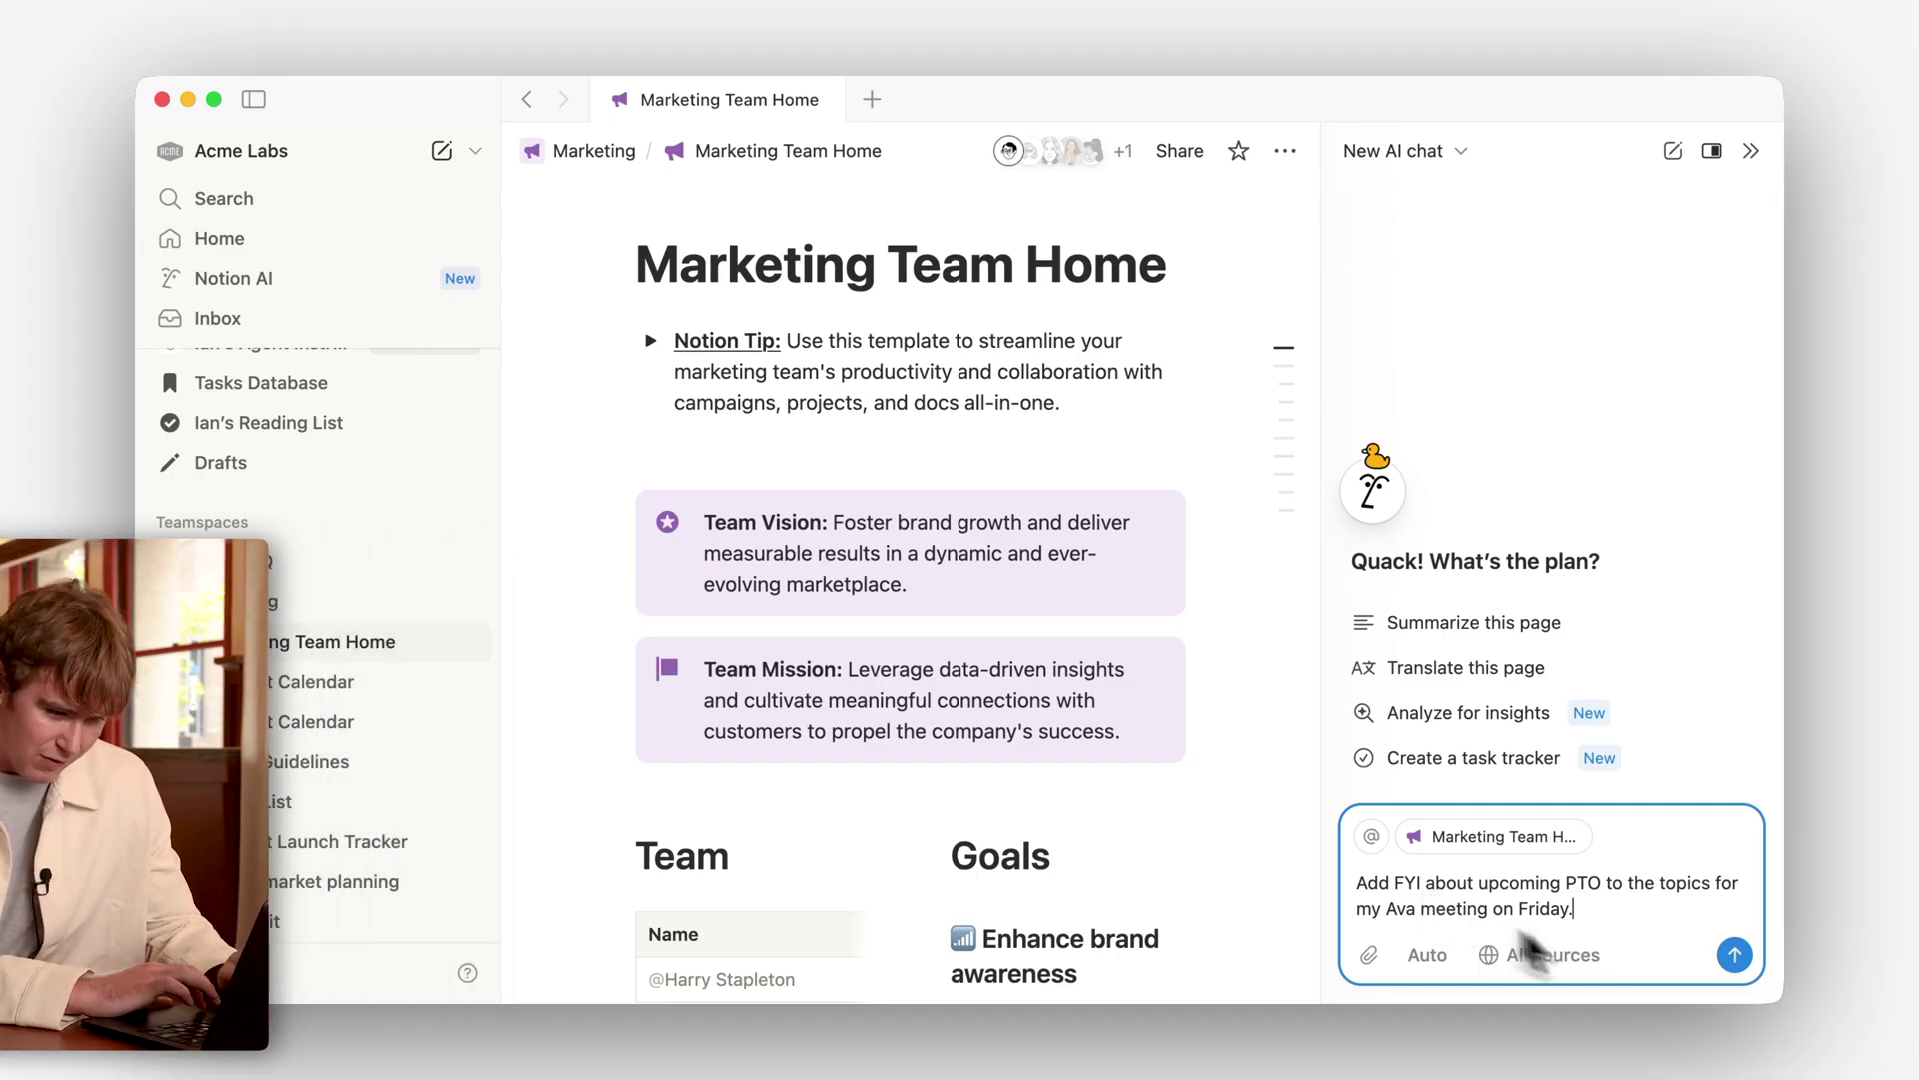
click(1736, 956)
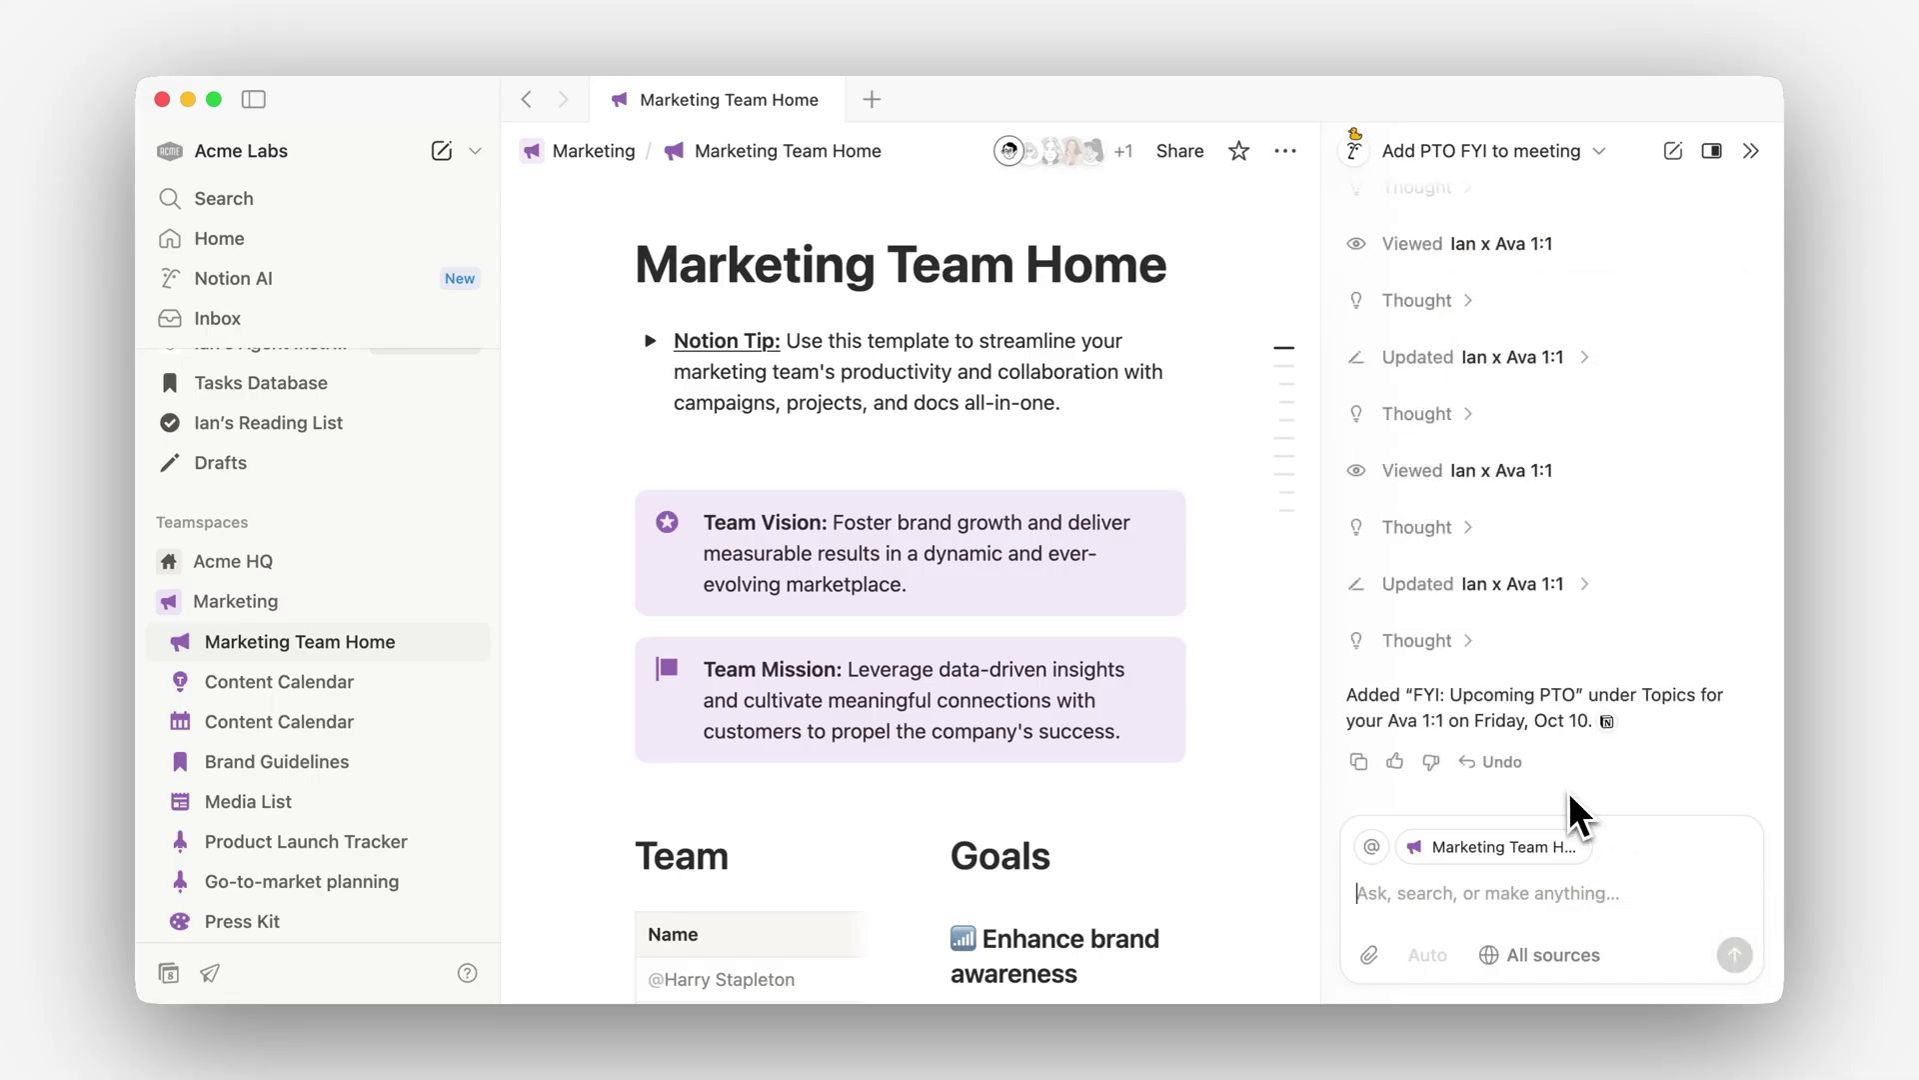
click(1607, 721)
scroll(986, 620, down, 4)
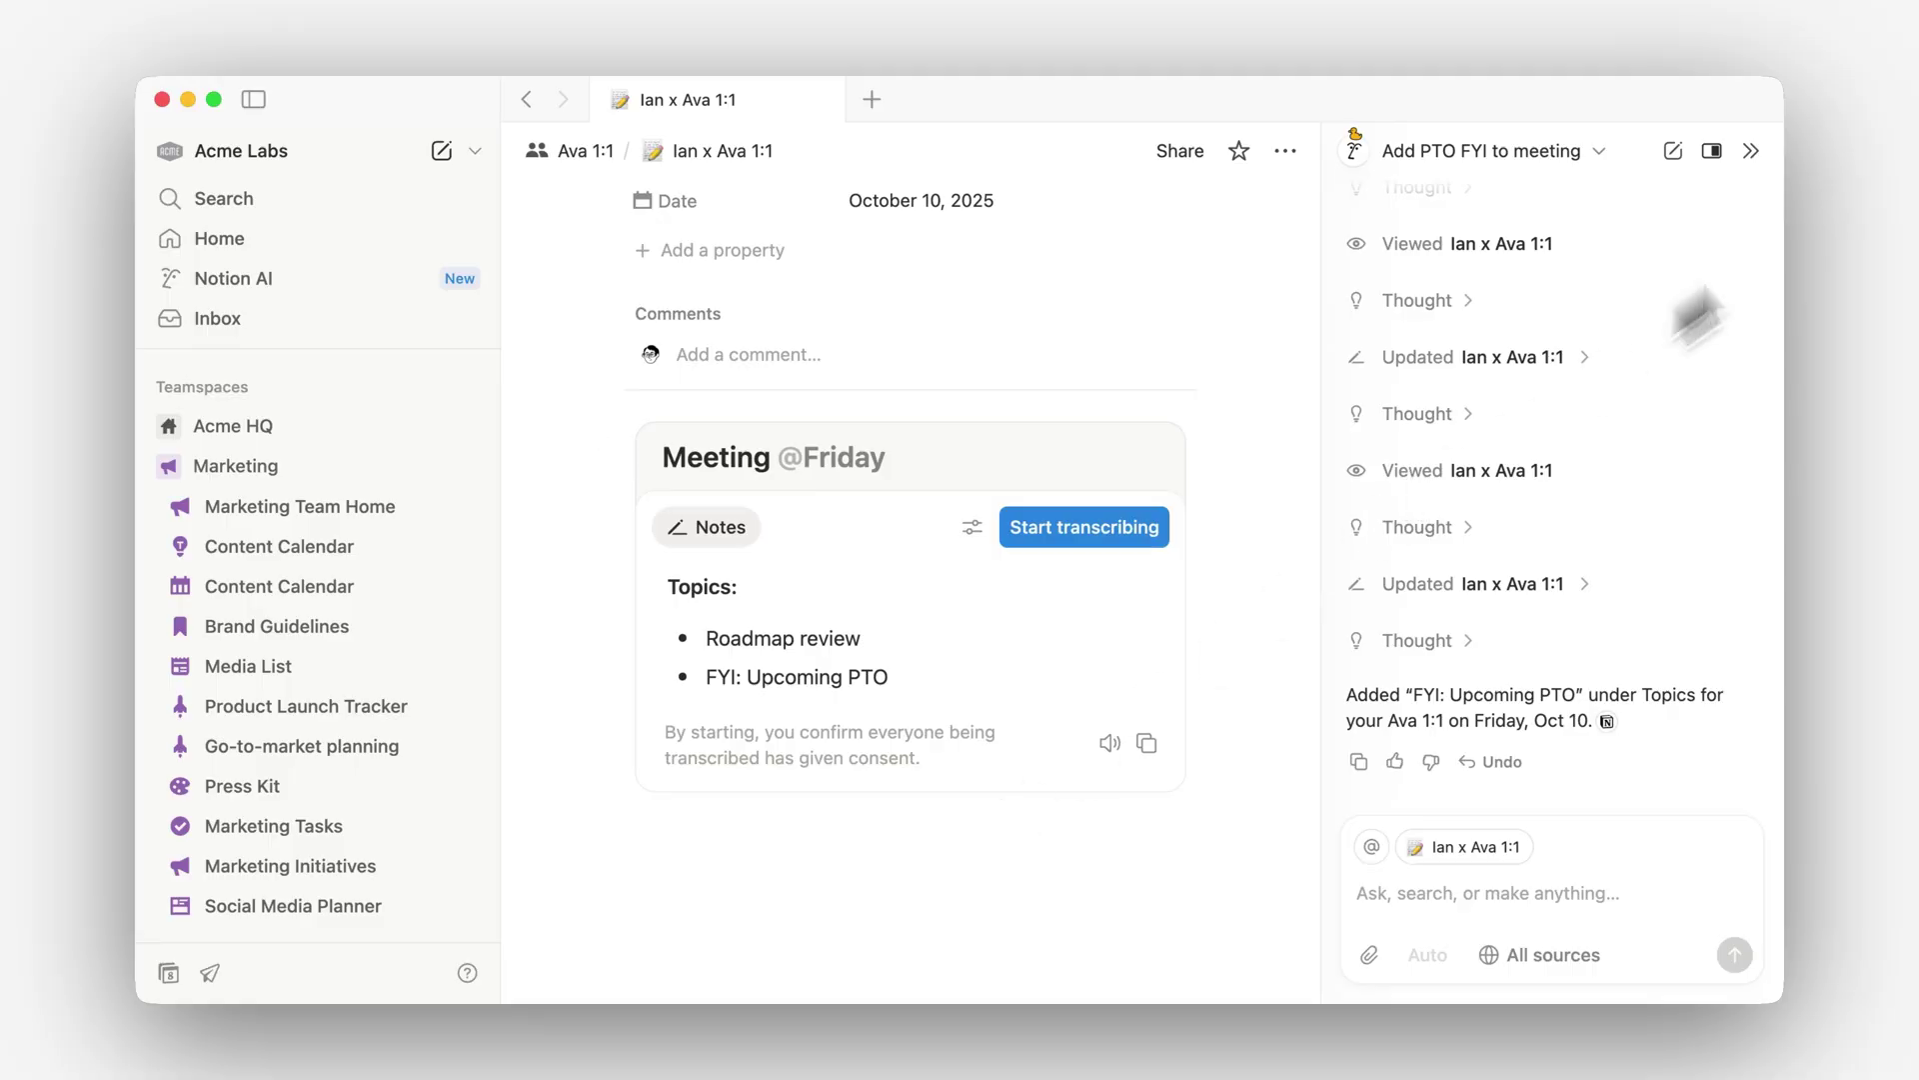
Send a new AI chat the 'Academy Feedback:' prompt with the Slack message link
click(1672, 151)
key(super+v)
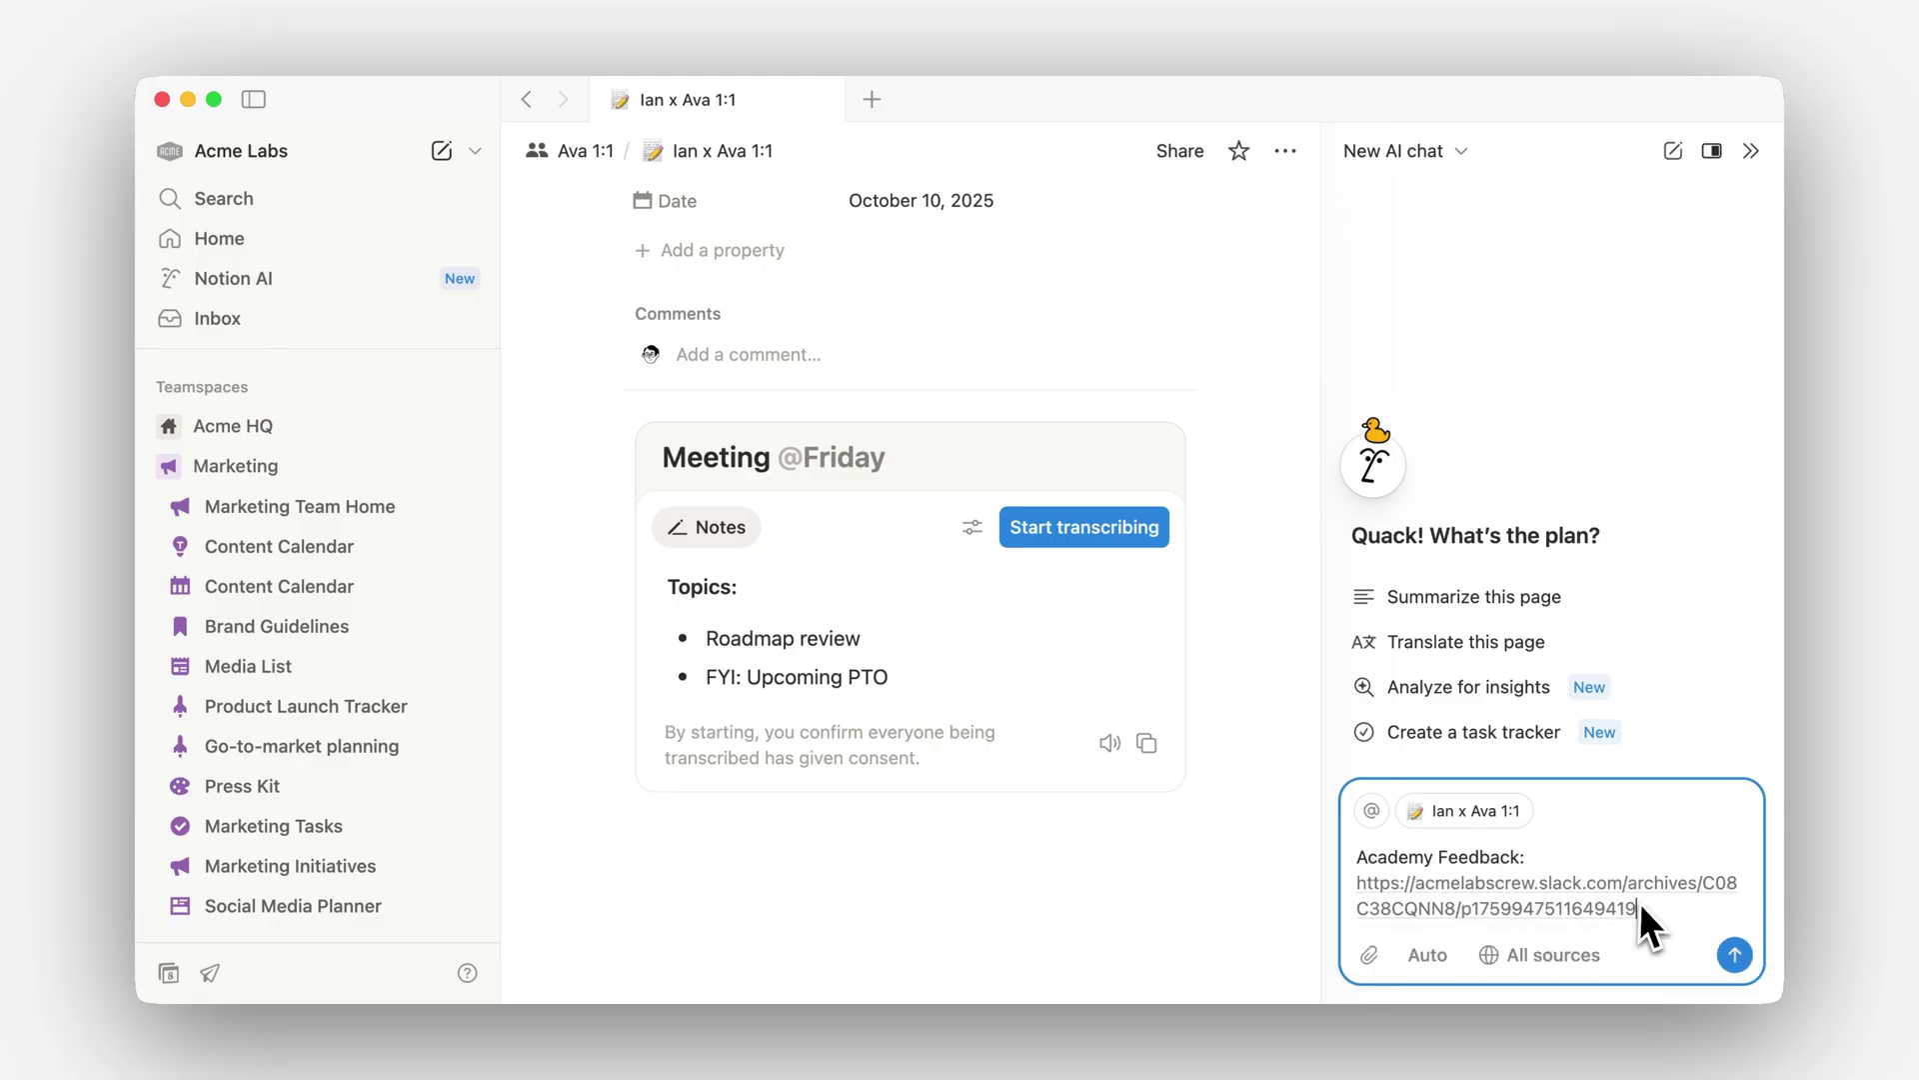
click(1734, 955)
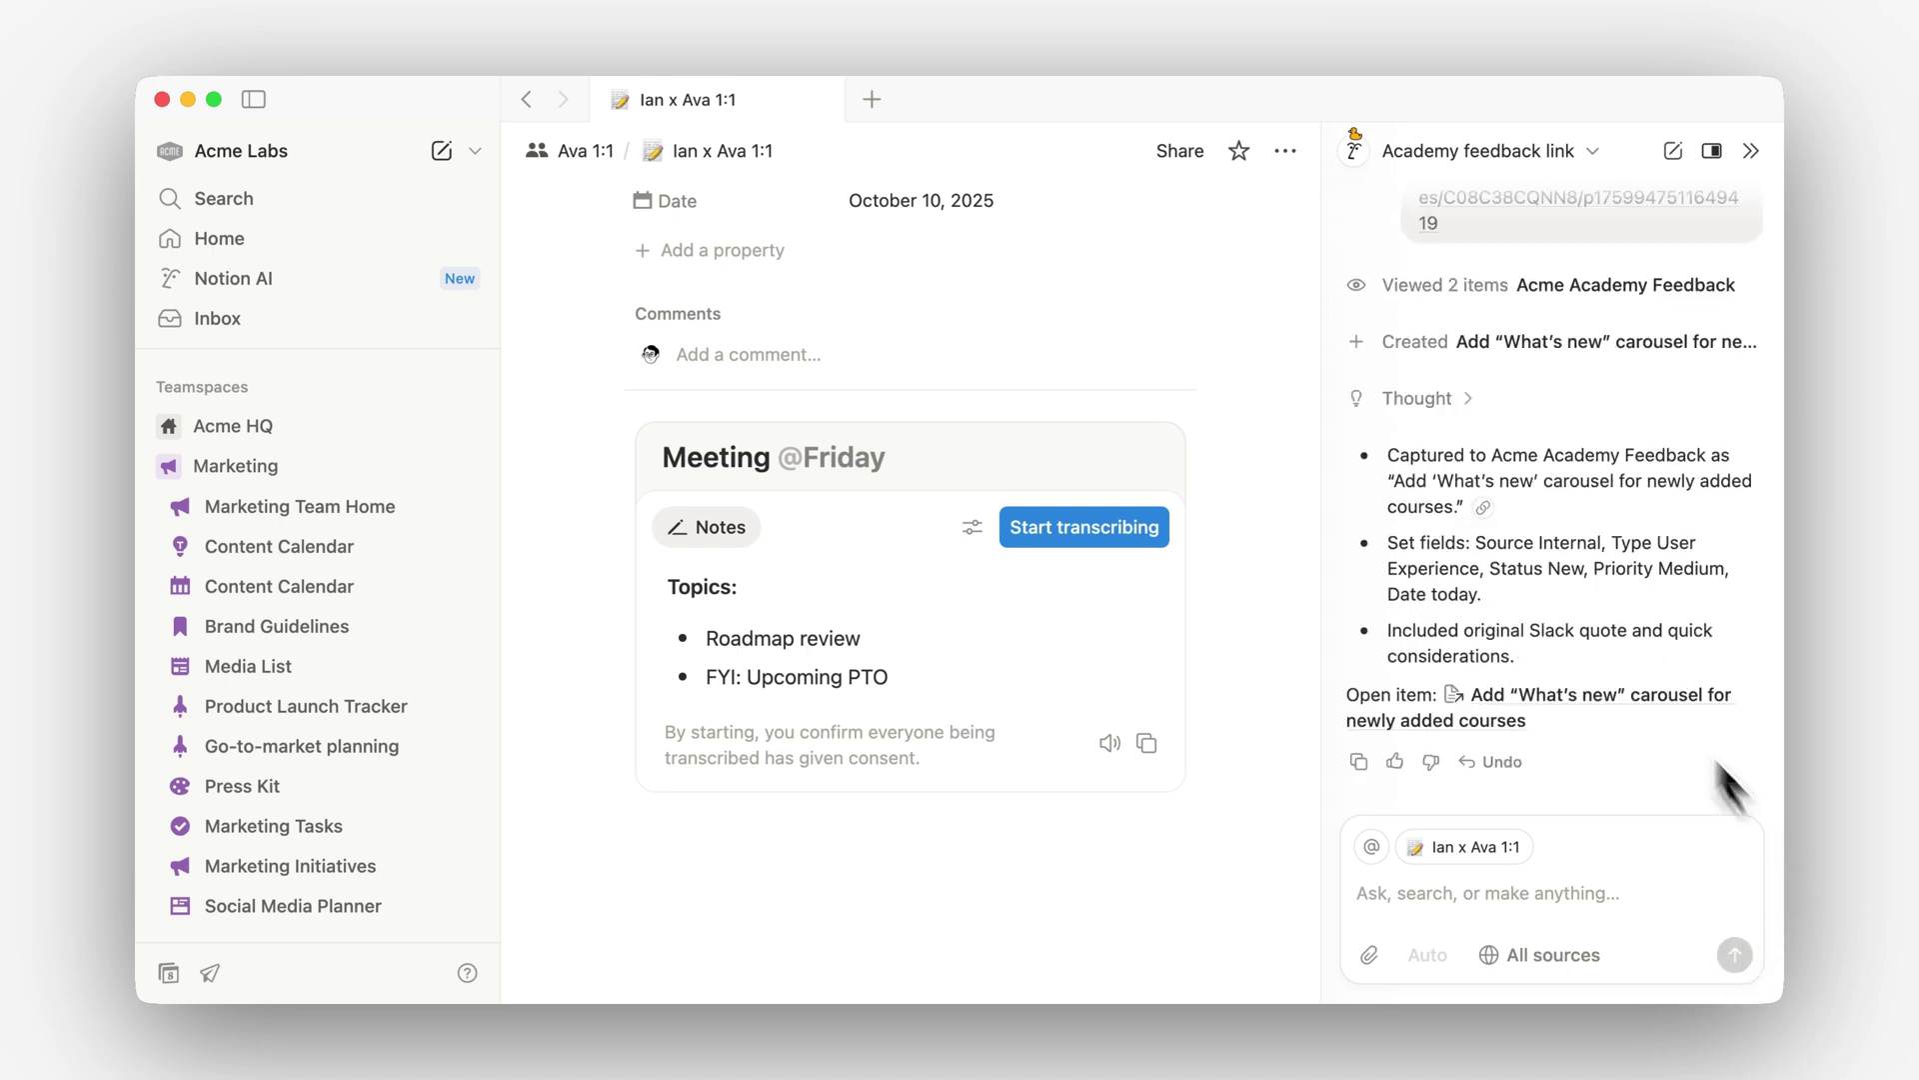
Review the new 'Add What's new carousel for newly added courses' feedback page
click(1585, 346)
scroll(1199, 479, down, 2)
scroll(1100, 540, down, 5)
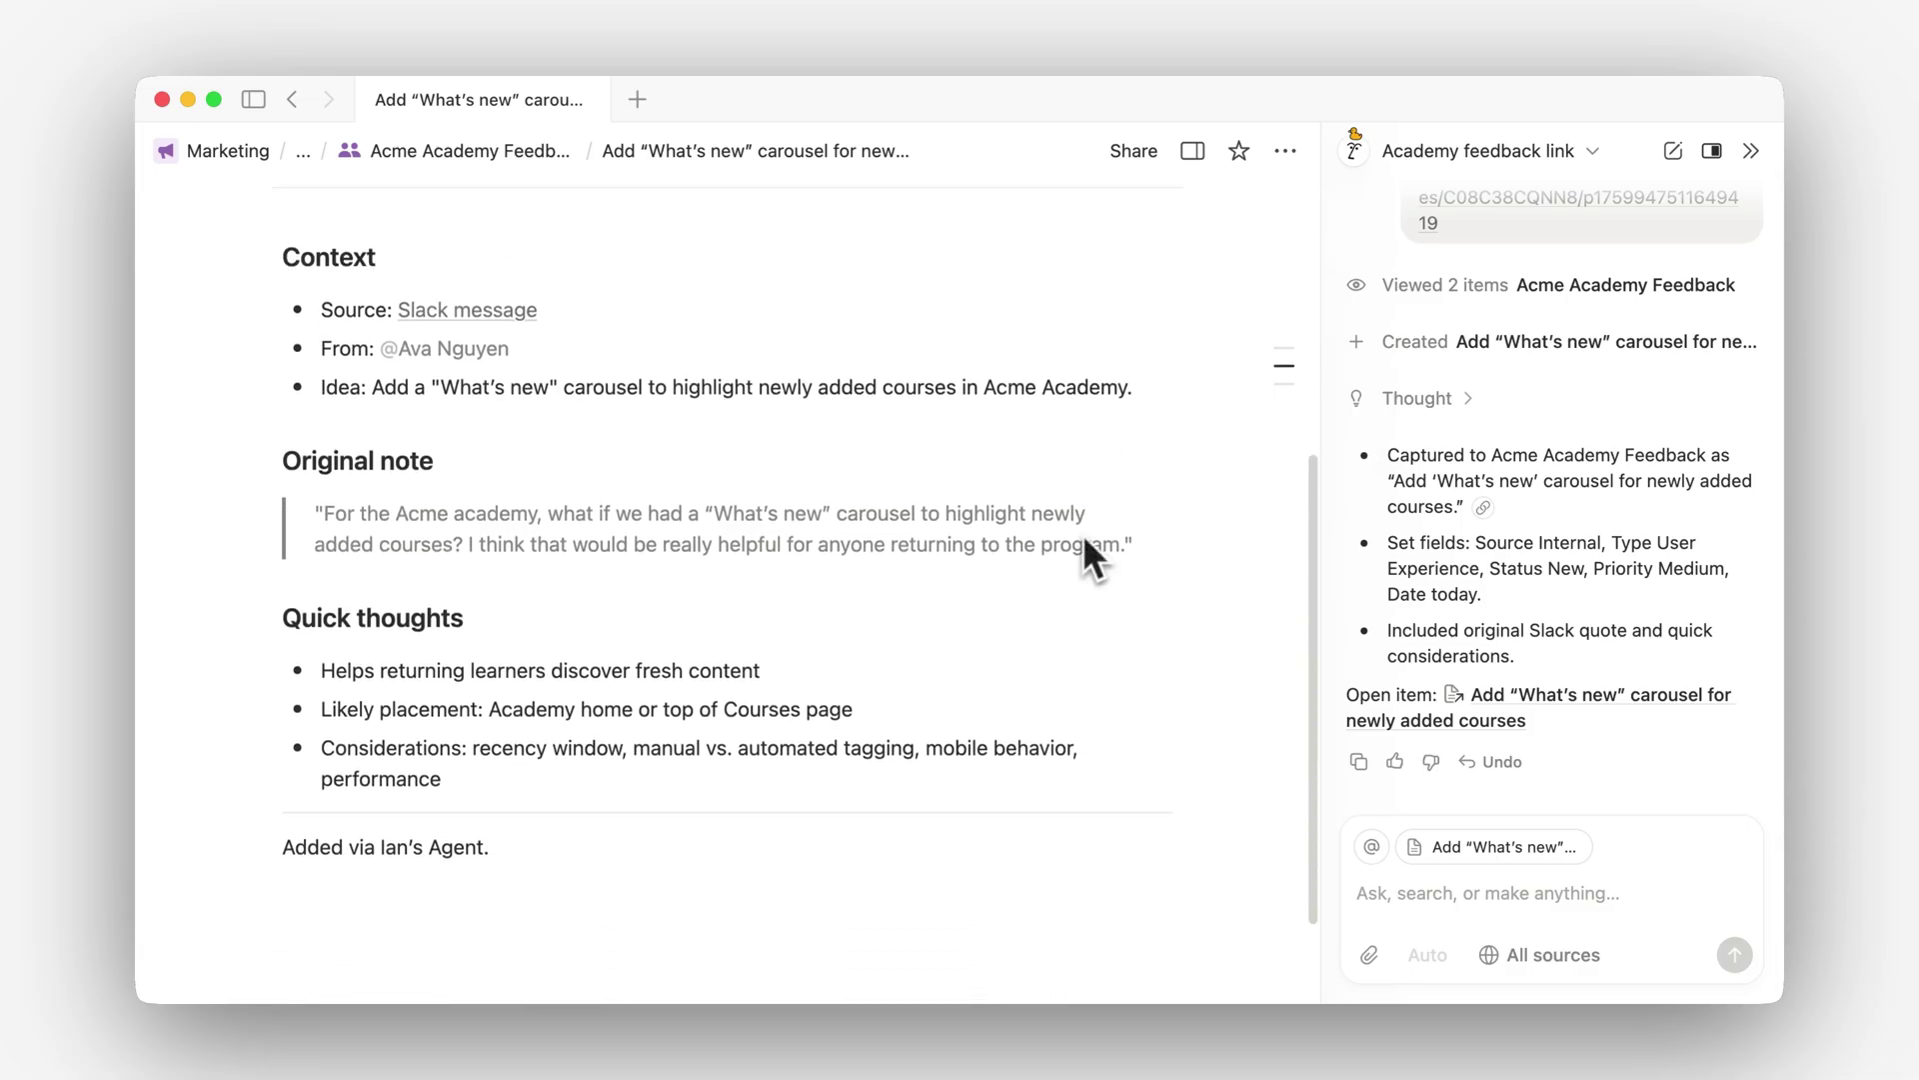
scroll(430, 518, up, 8)
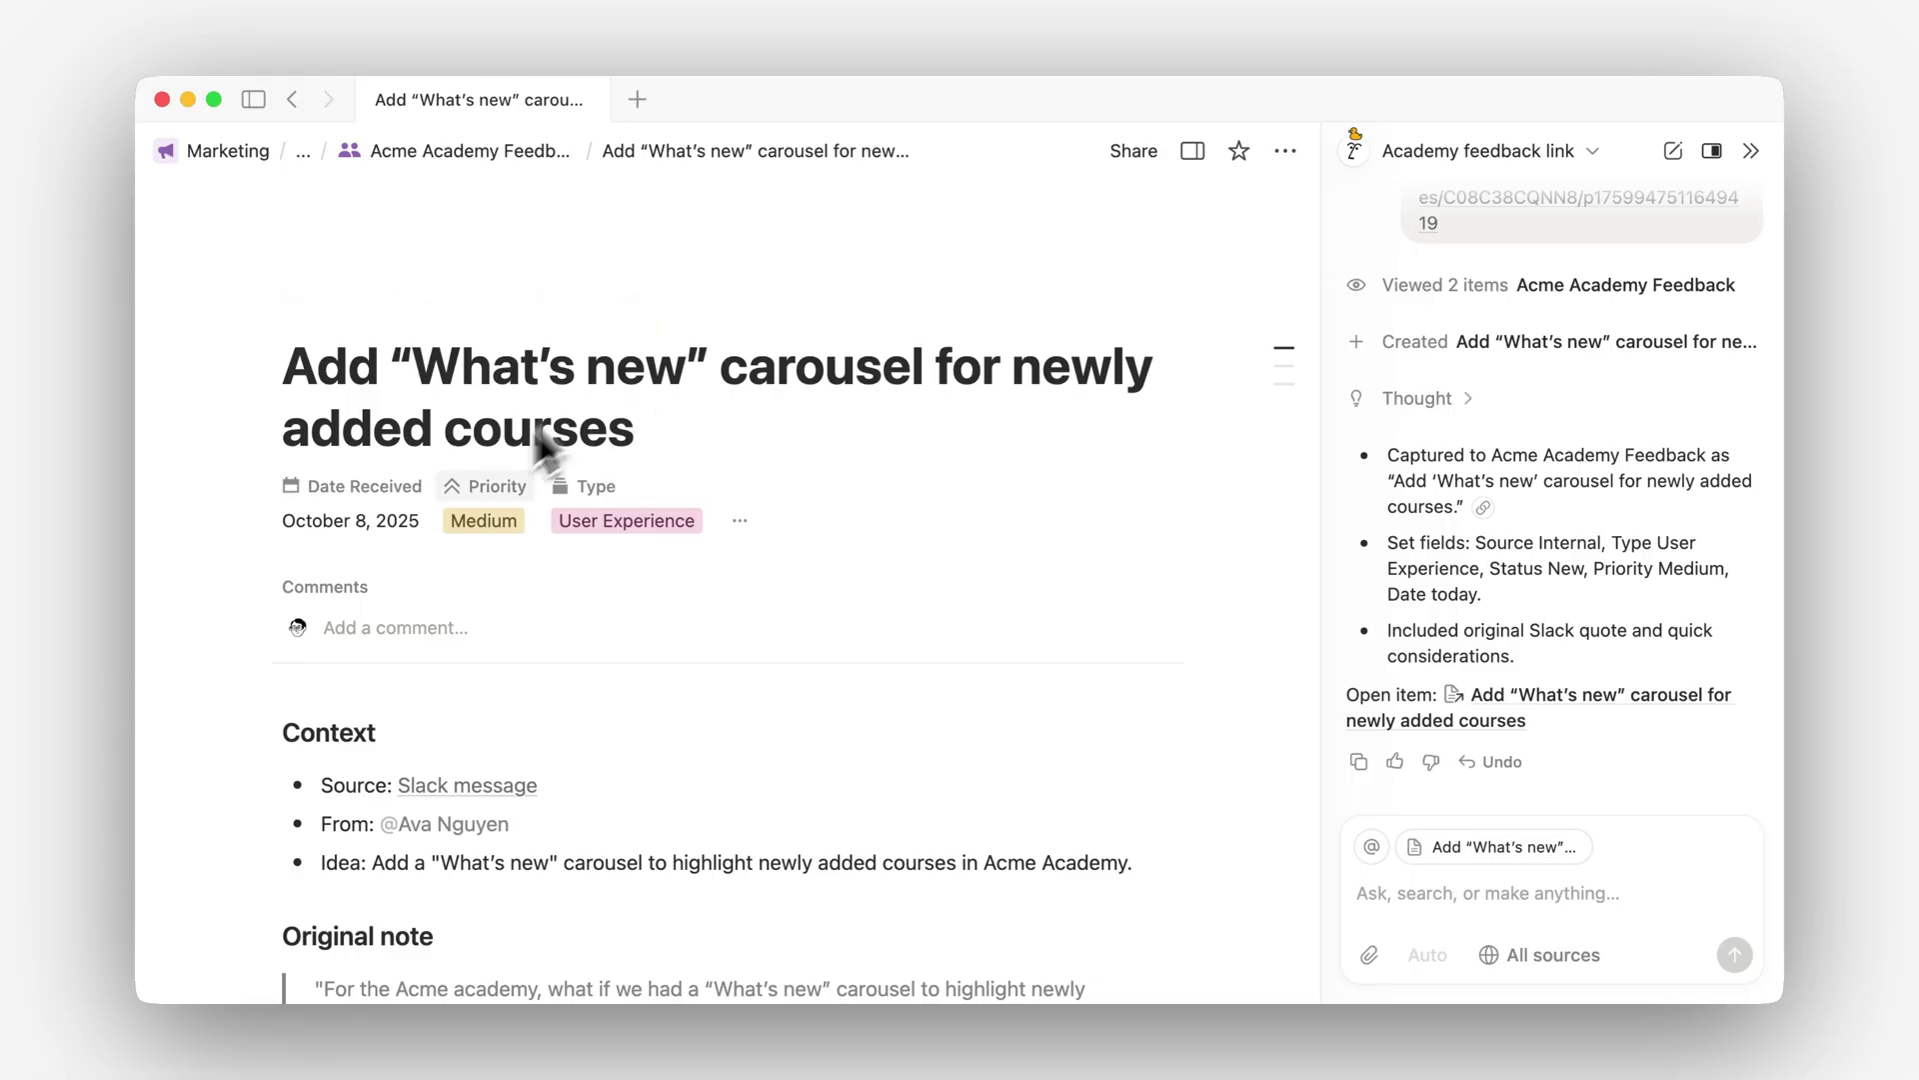
Check the Acme Academy Feedback table, showing the carousel entry as Medium priority, status New
click(490, 152)
scroll(786, 535, right, 10)
scroll(784, 532, right, 5)
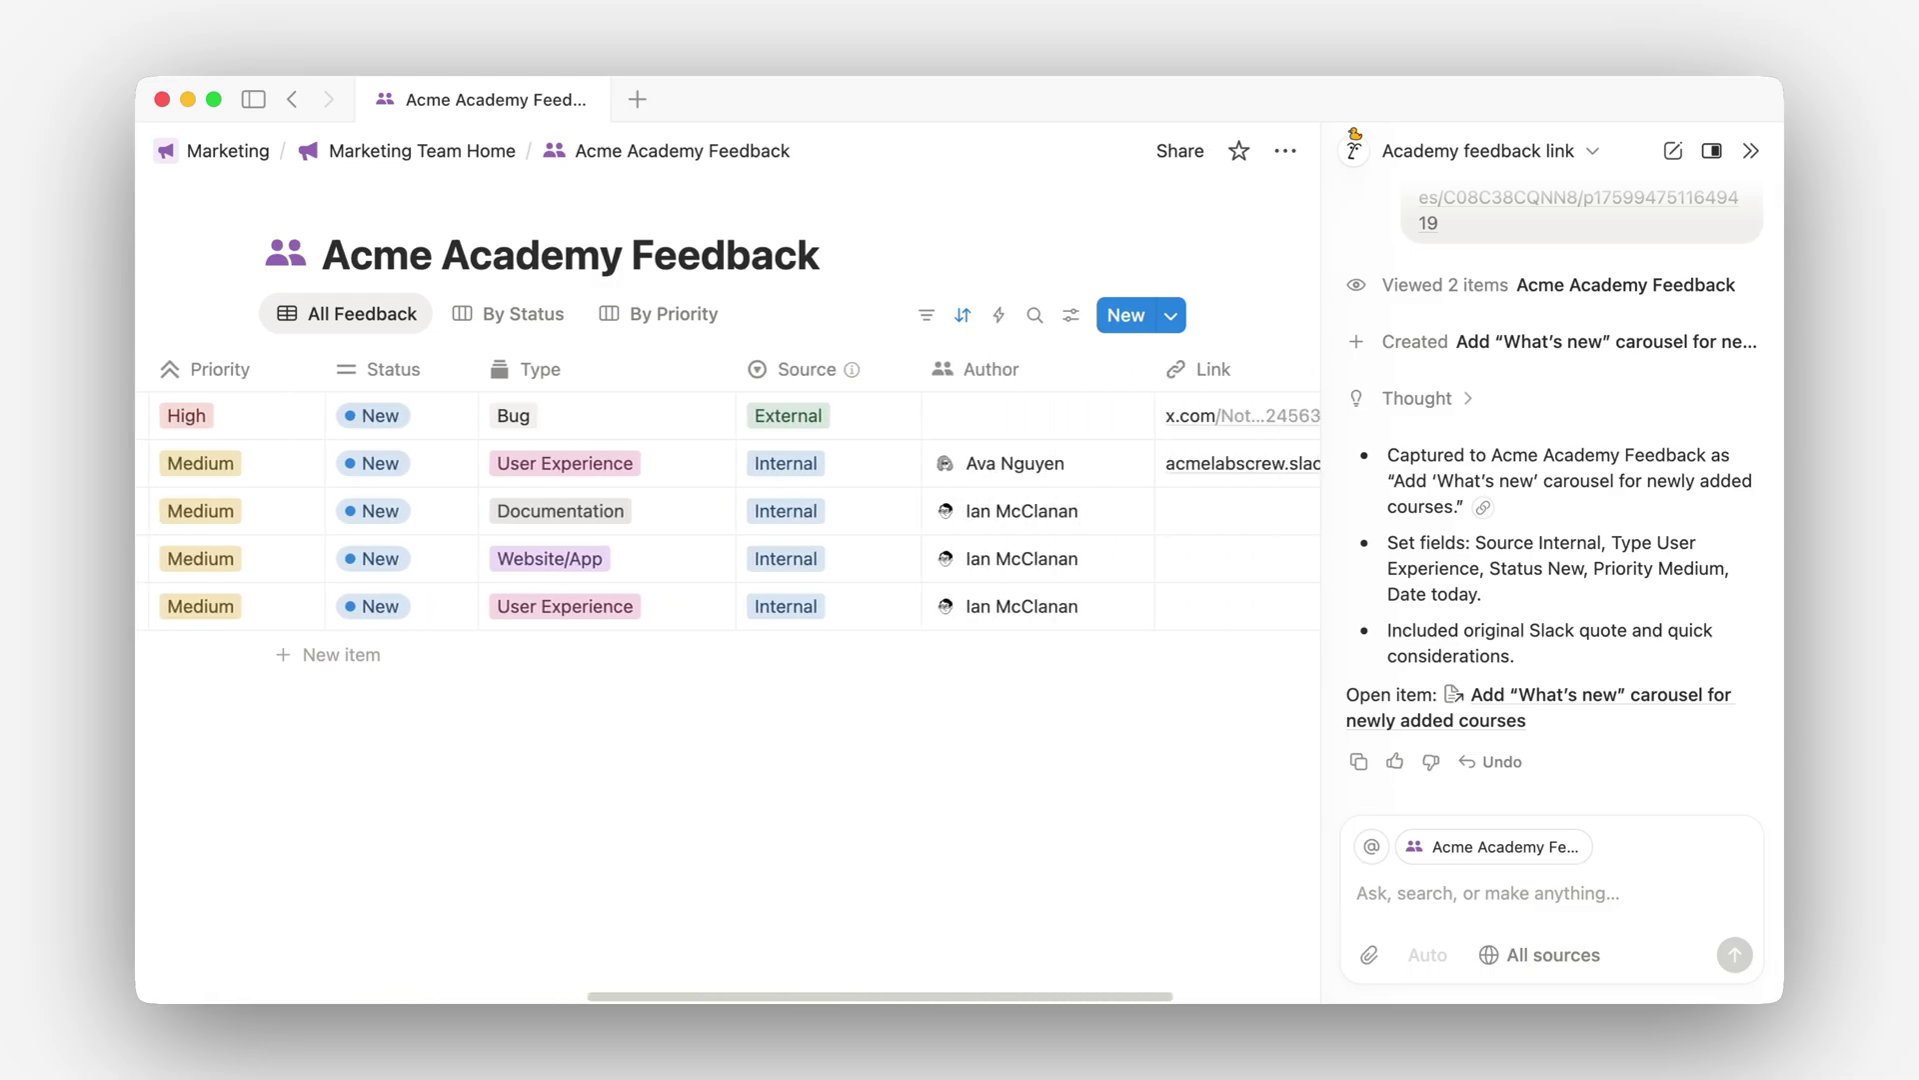
scroll(784, 532, left, 10)
scroll(784, 532, right, 10)
scroll(785, 530, right, 3)
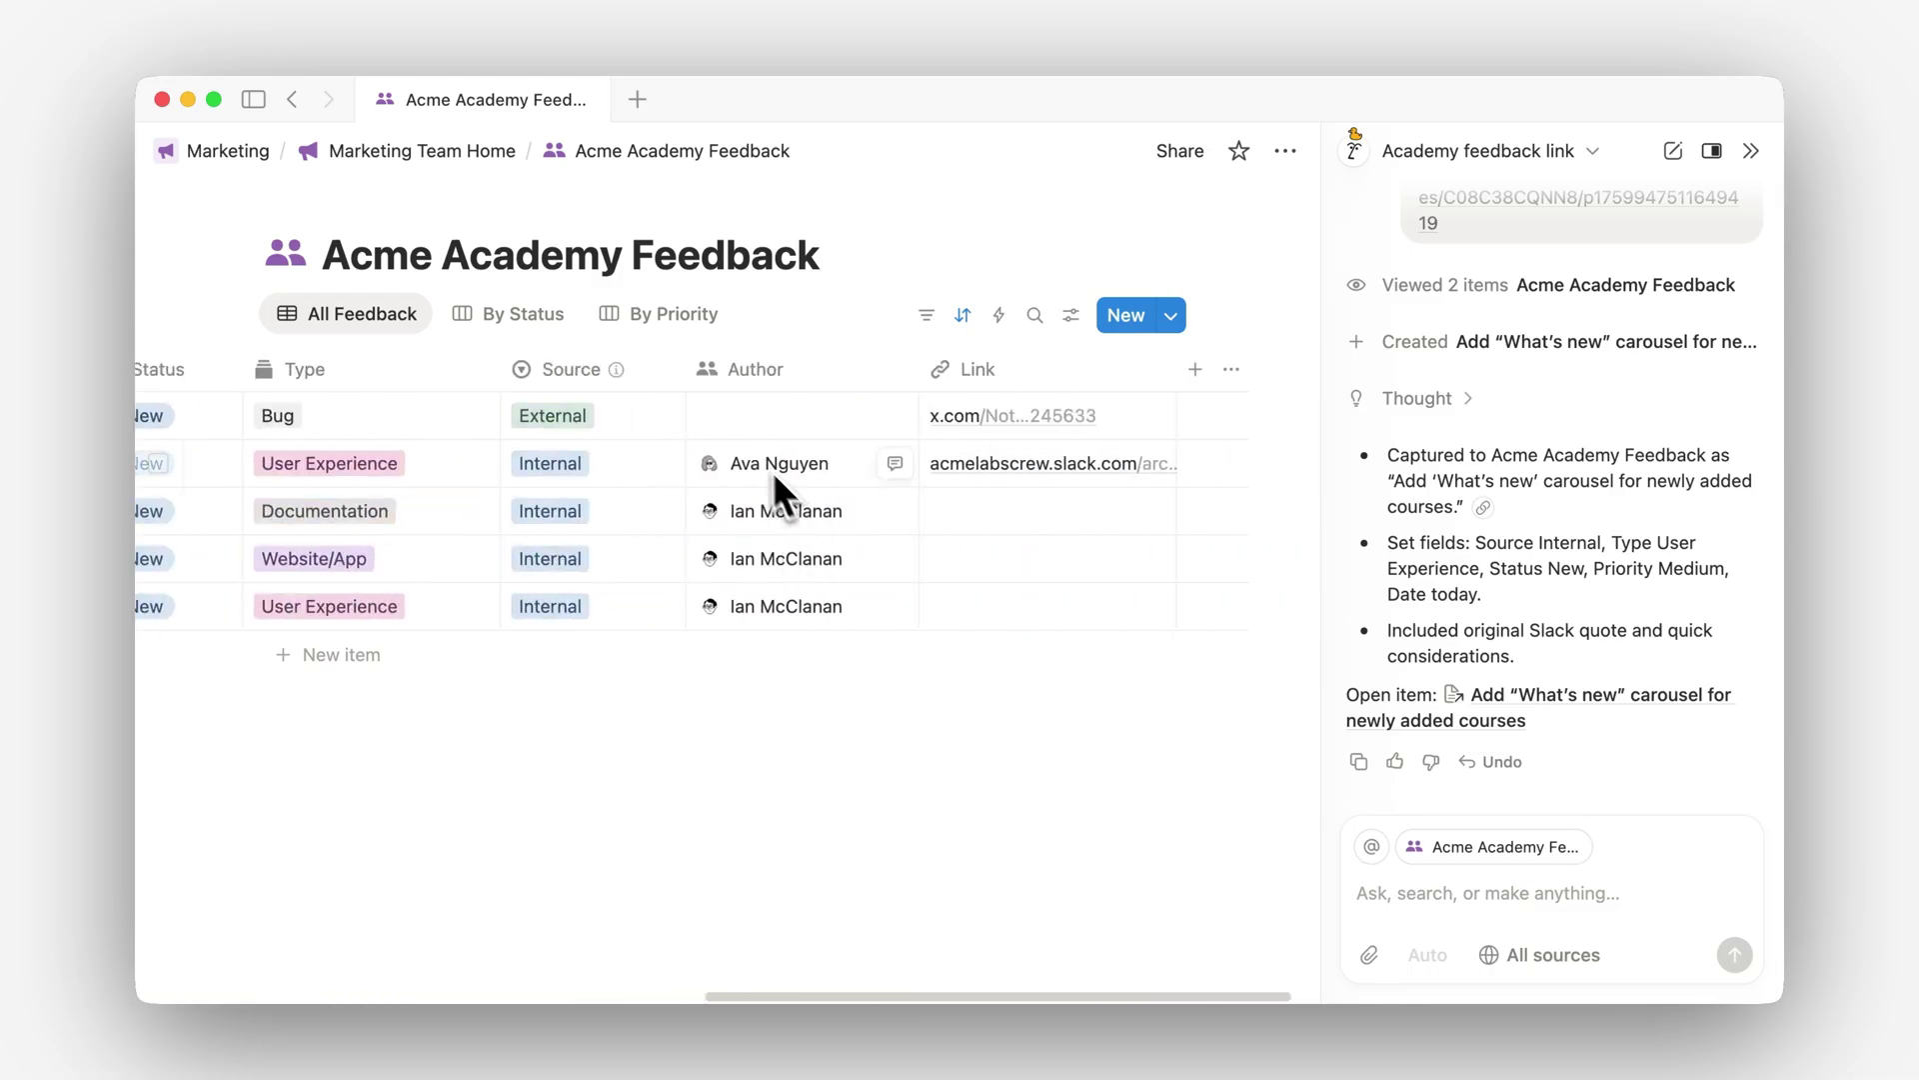
scroll(780, 470, left, 10)
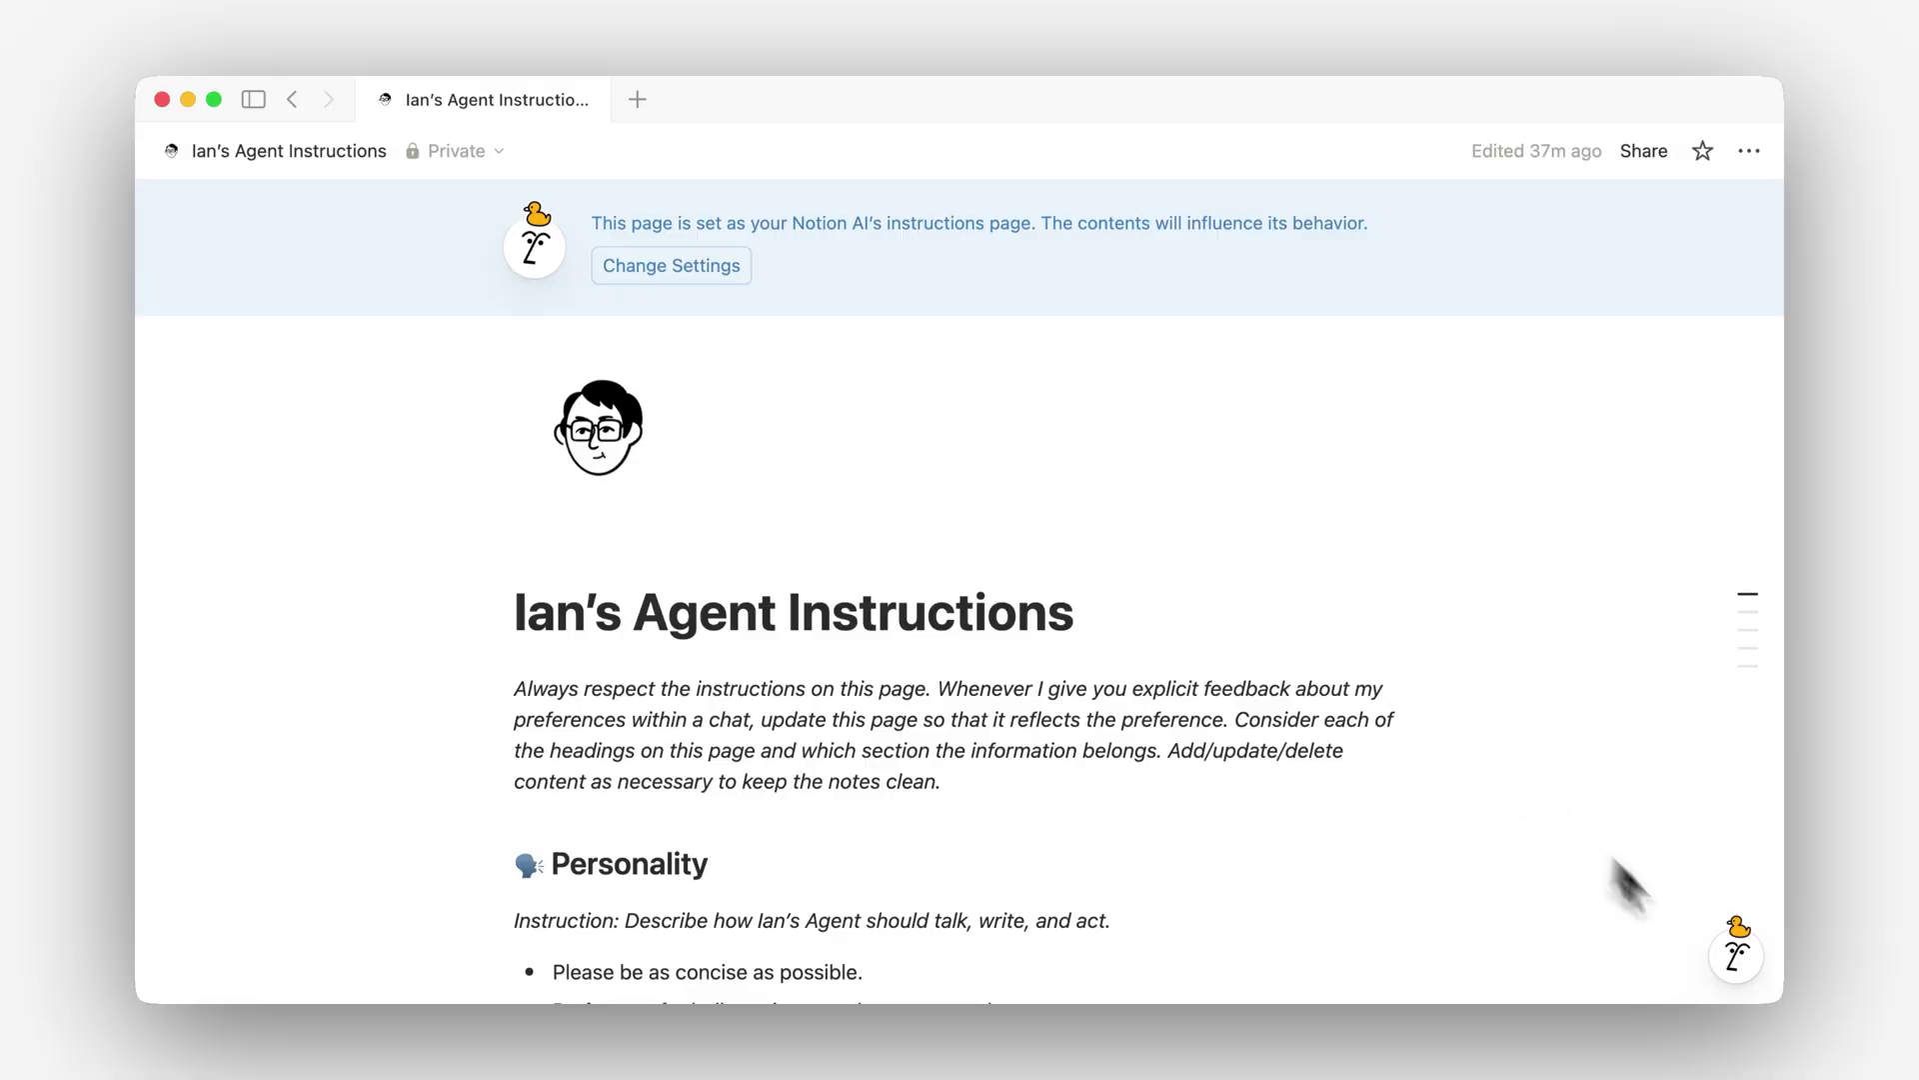
Show the instruction template options in the Notion AI Personalize dialog
click(1736, 954)
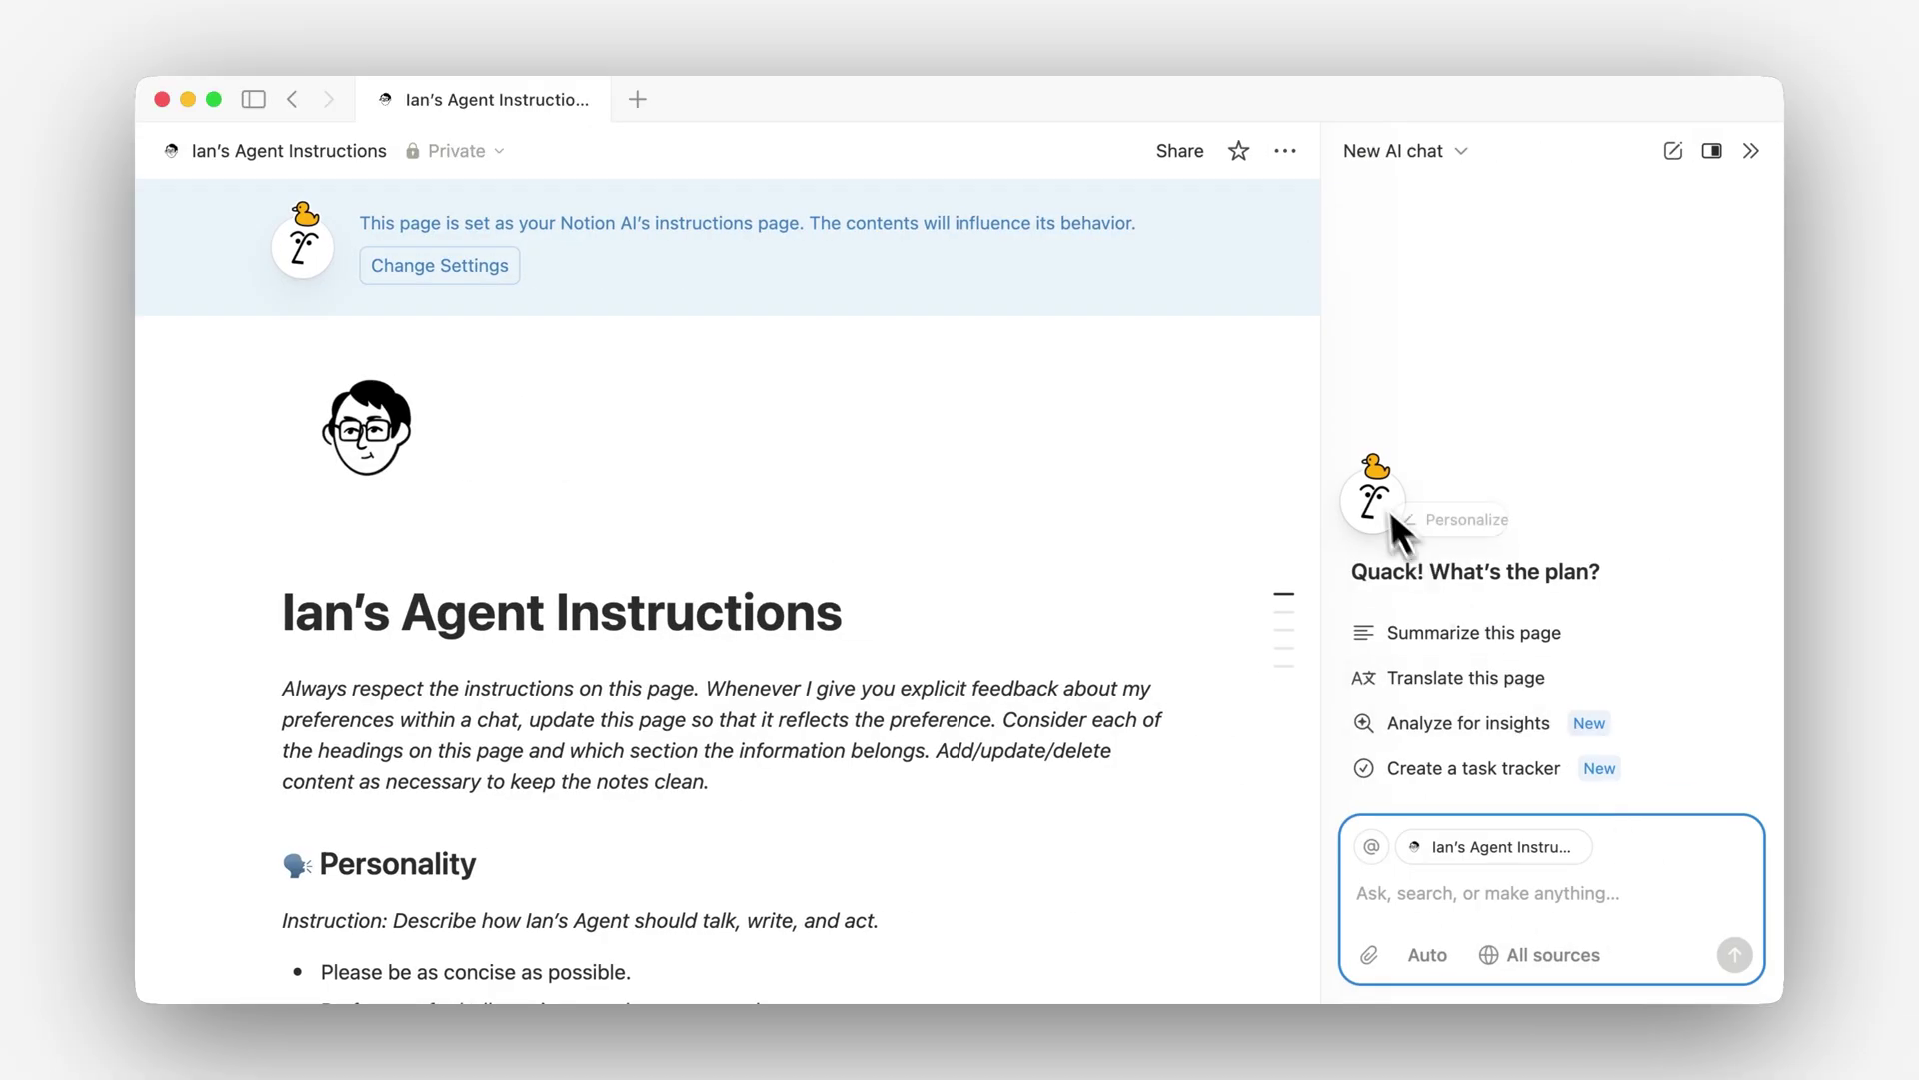
click(1381, 504)
click(1353, 649)
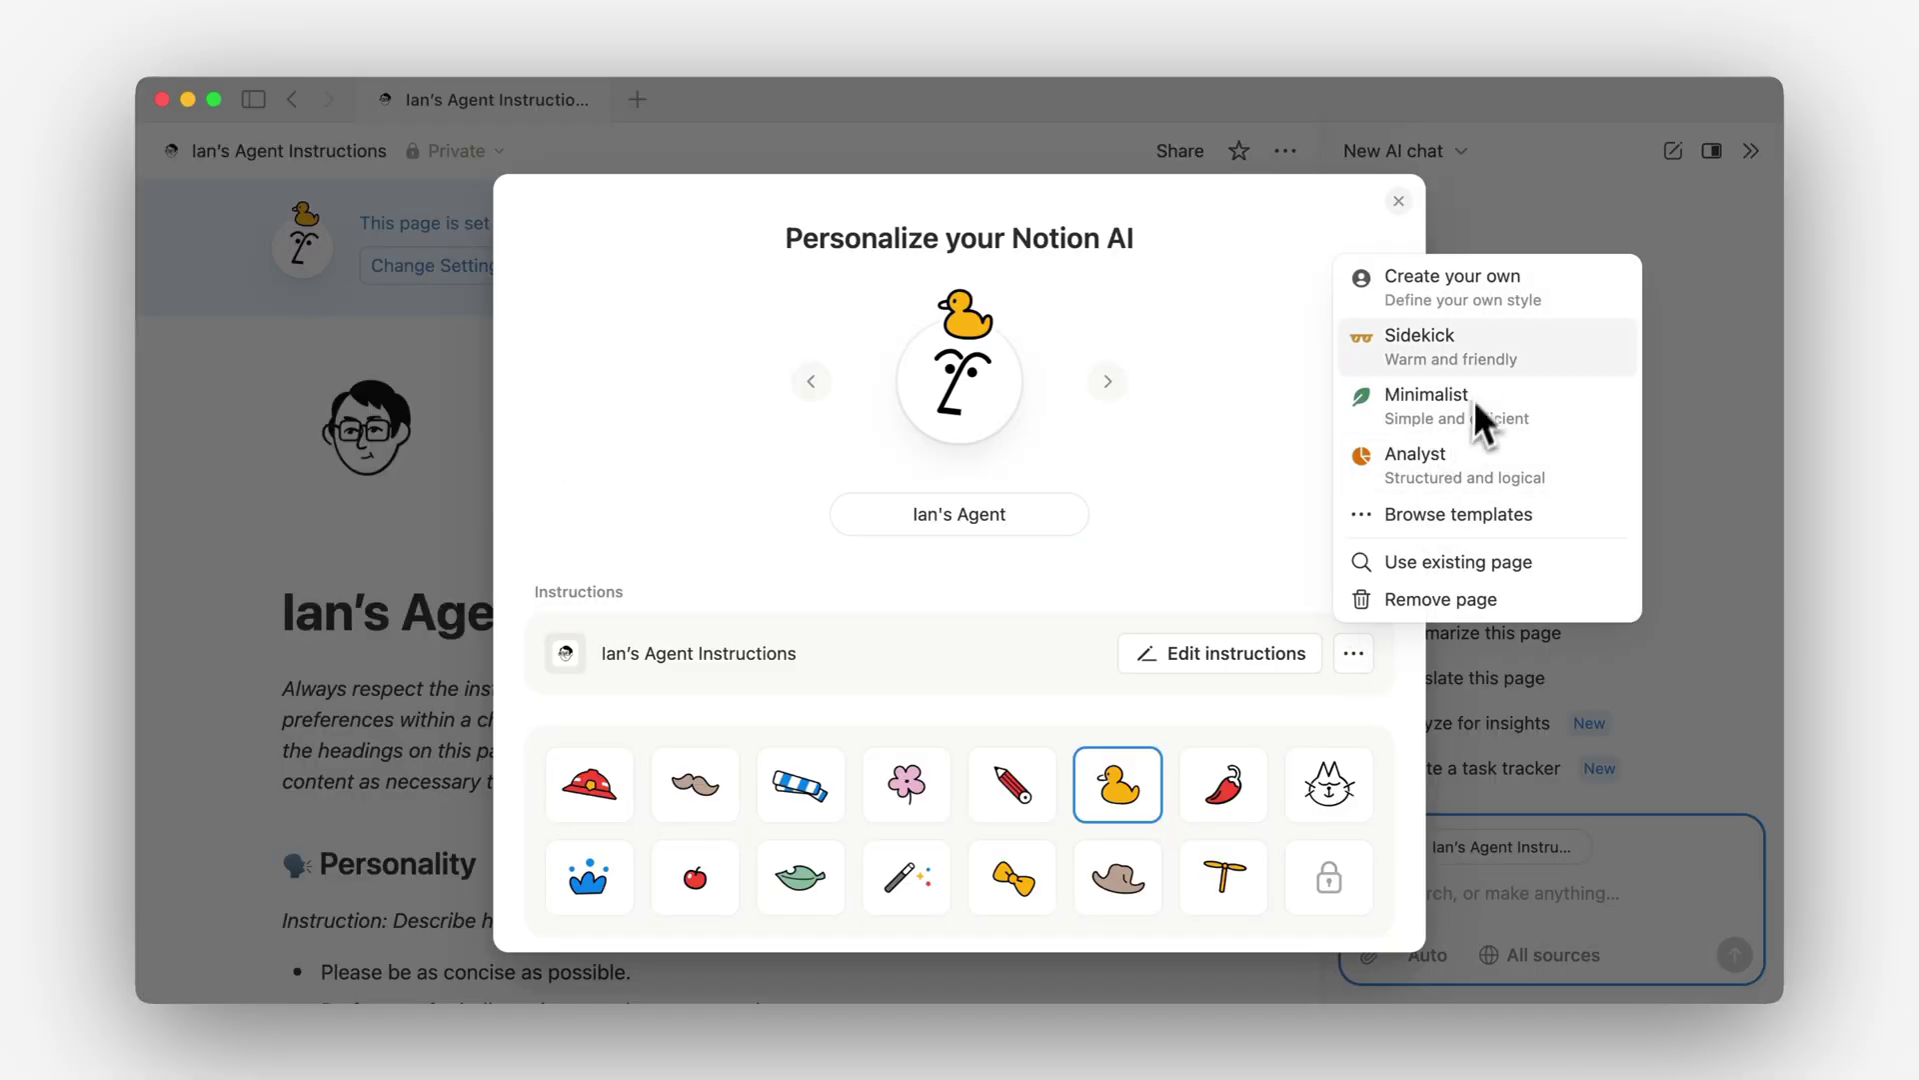